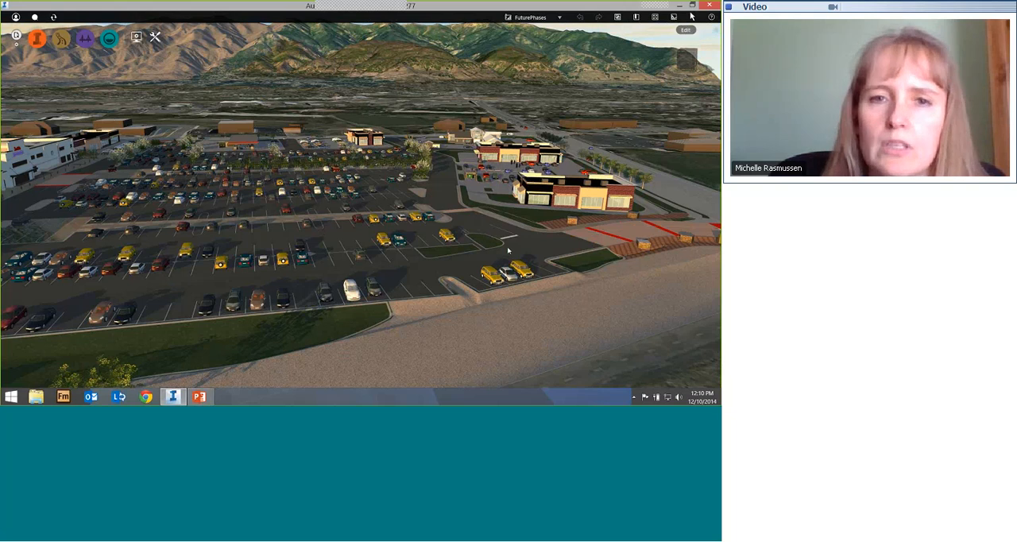
Step: Close the current FuturePhases shopping centre model after viewing its parking lot from above
left_click_drag(507, 252, 372, 295)
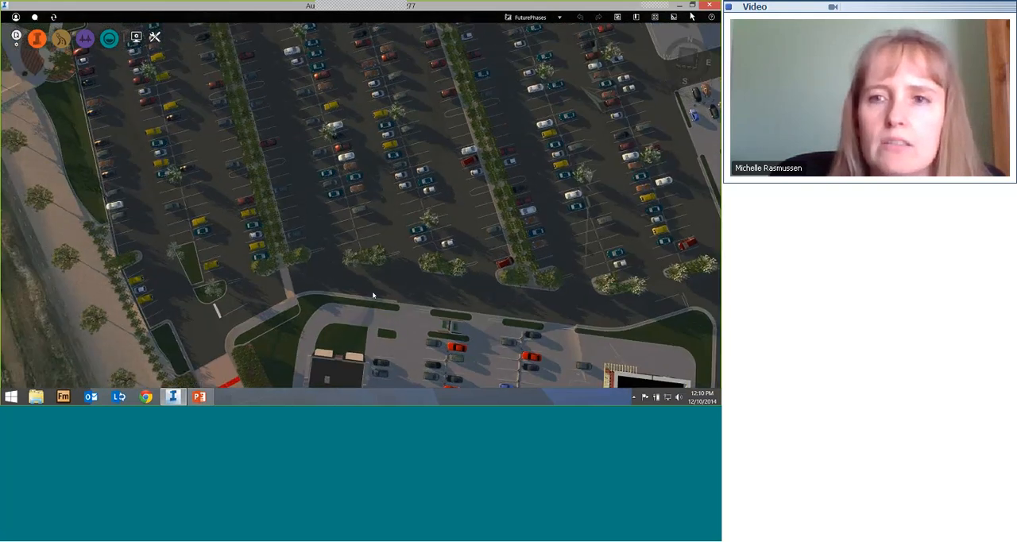
scroll(429, 255, "down", 2)
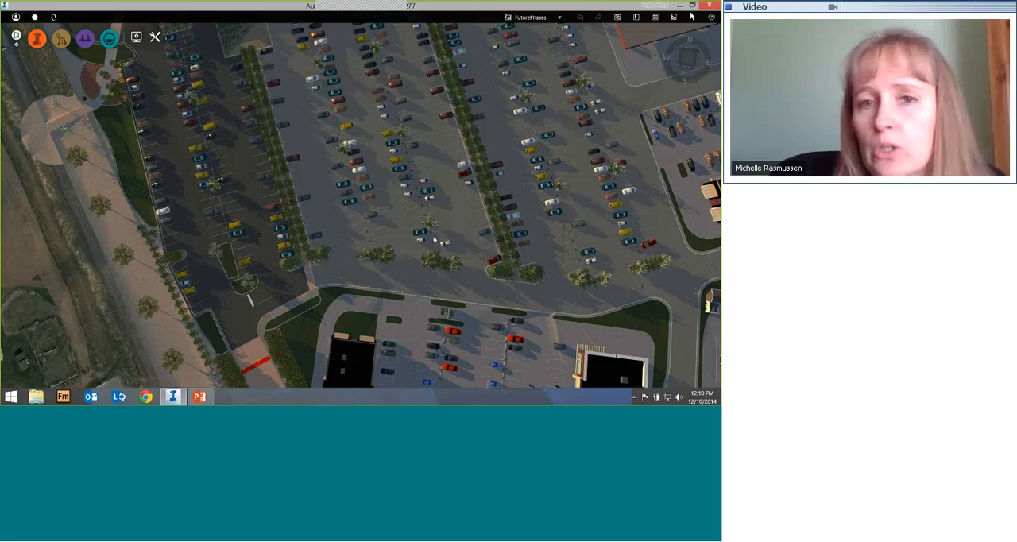
left_click_drag(433, 266, 444, 174)
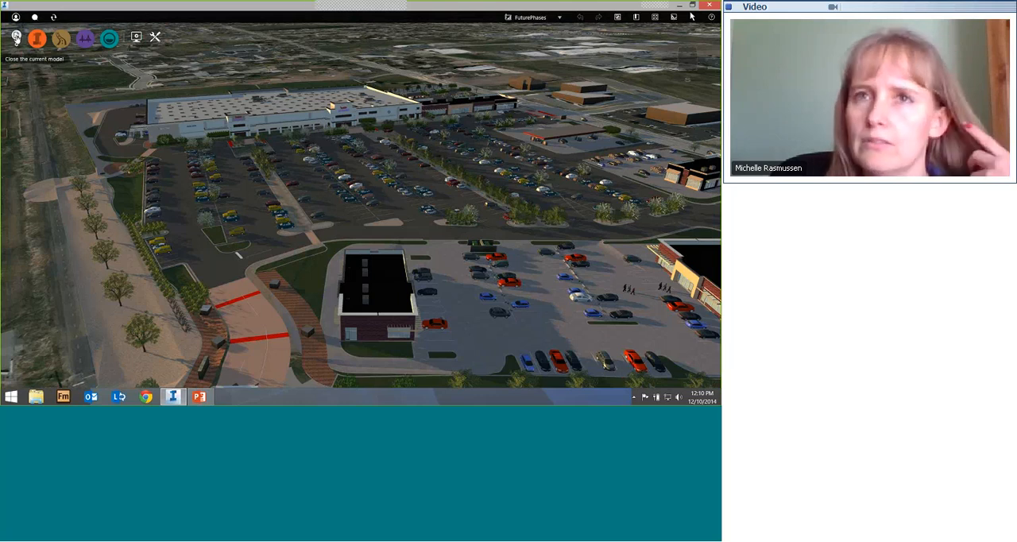
left_click(16, 37)
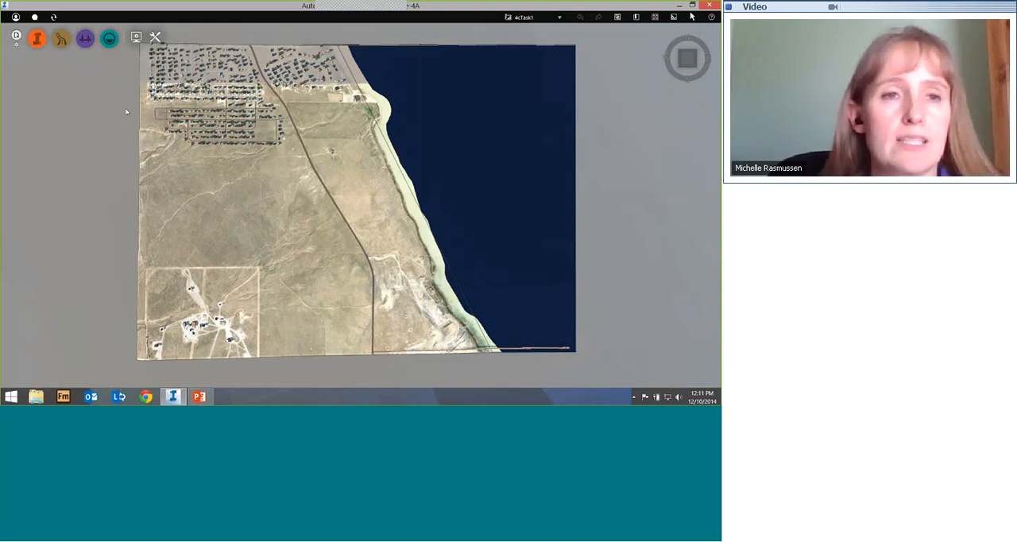
Step: In the Style Palette's Material/Terrain catalog, start a new material with its effect type set to Texture
left_click(35, 41)
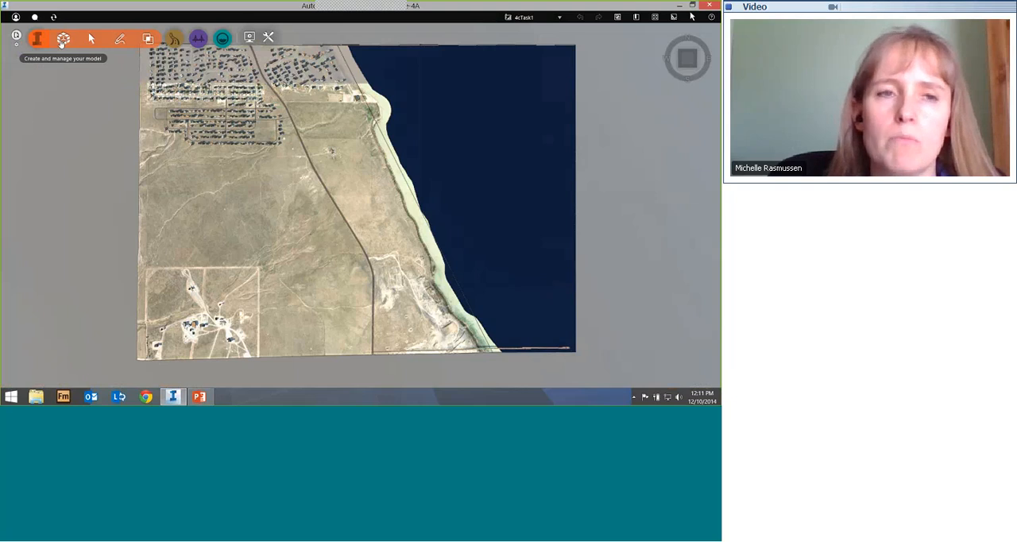
left_click(62, 41)
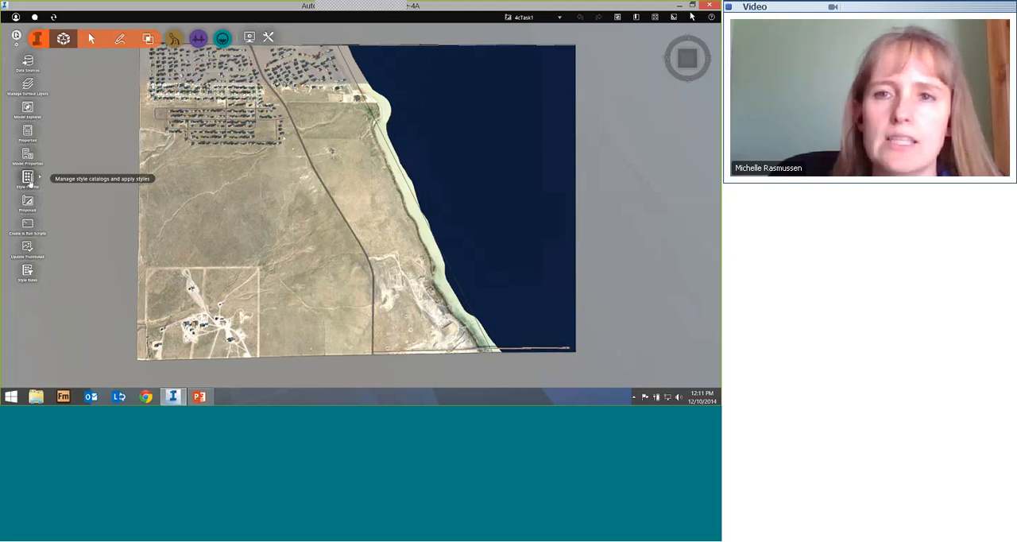
left_click(28, 178)
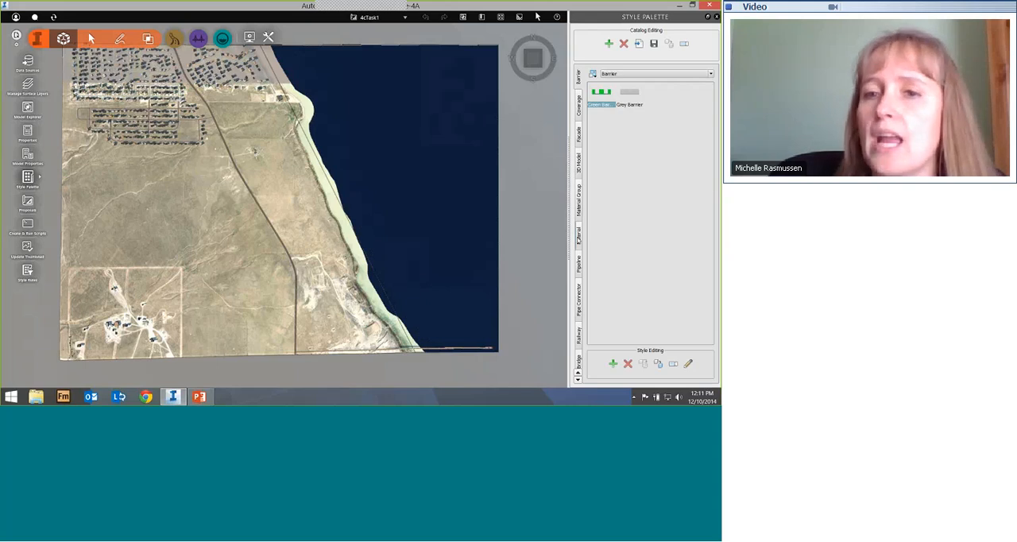
left_click(578, 239)
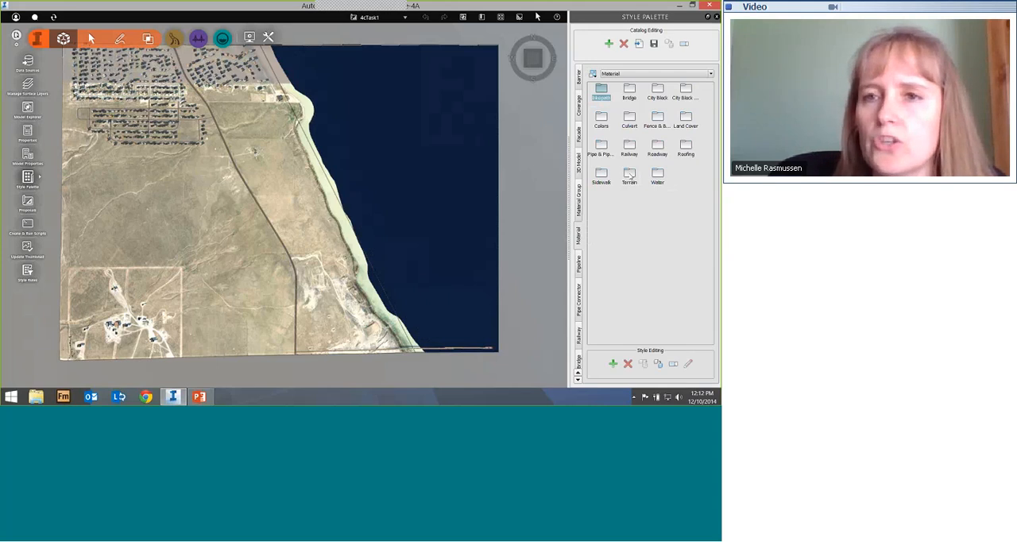
double_click(629, 174)
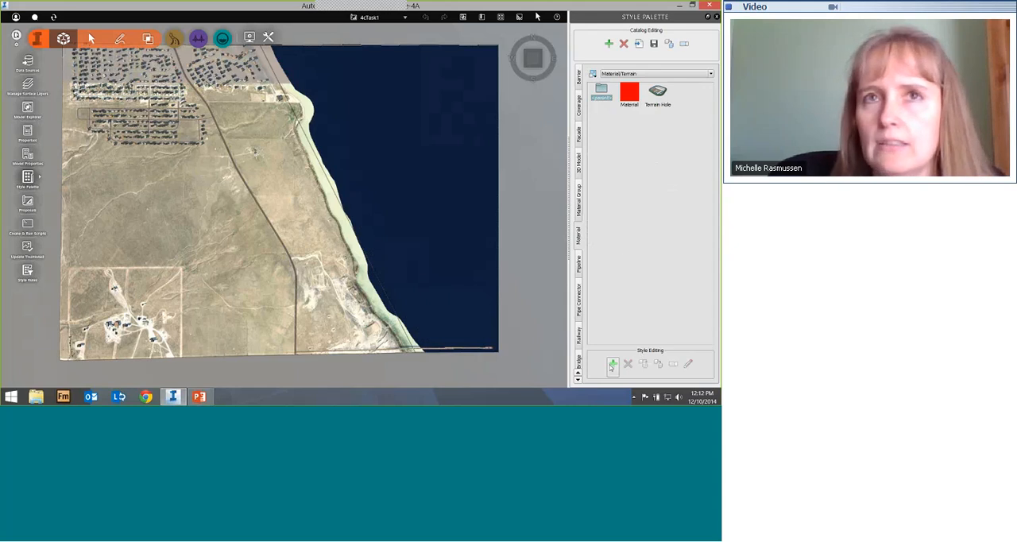
left_click(611, 366)
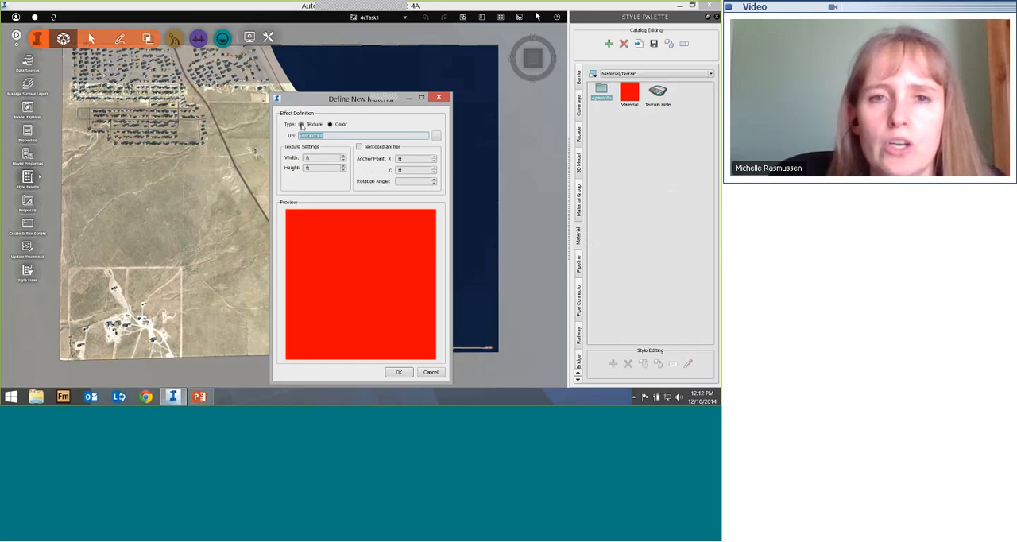
left_click(301, 126)
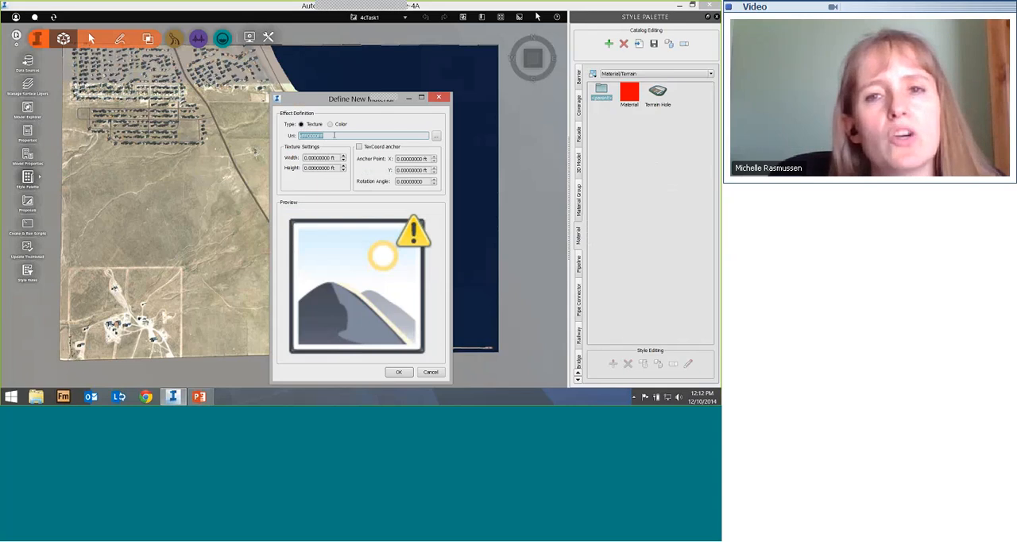
Step: Load PK-Stalls.png from the Styles folder in InfraWorks Fundamentals Class Files on drive C as the material's texture
left_click(436, 139)
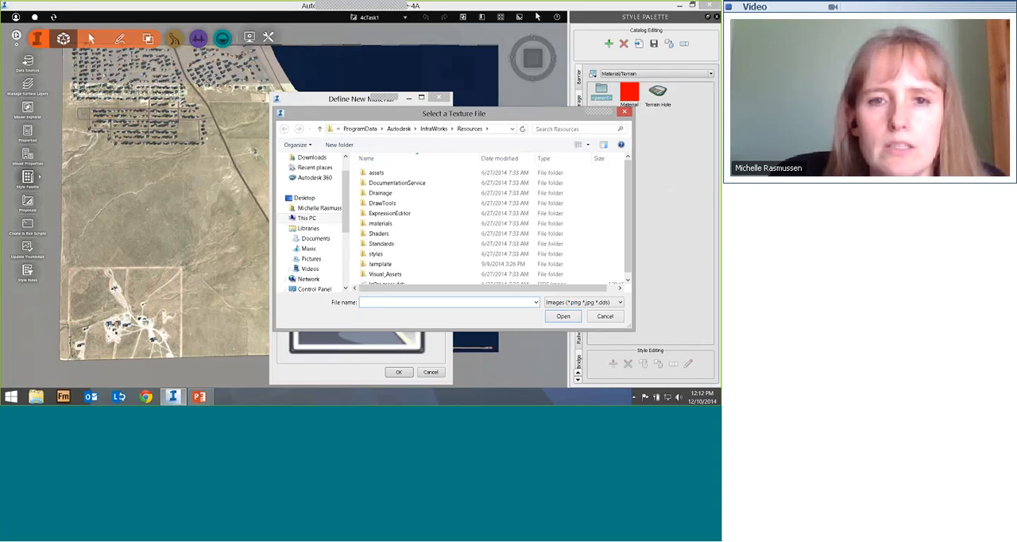
left_click(310, 218)
double_click(517, 268)
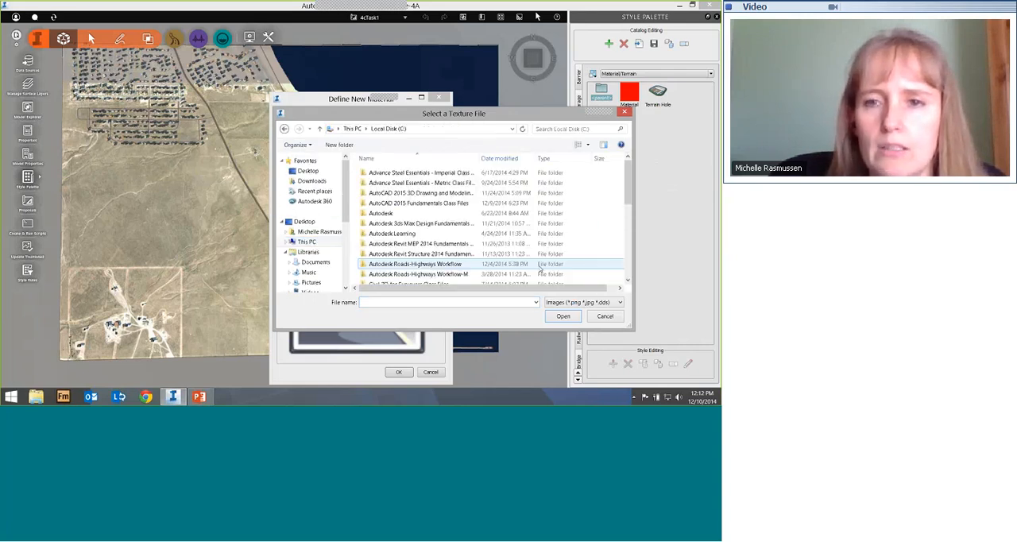
scroll(540, 270, "down", 3)
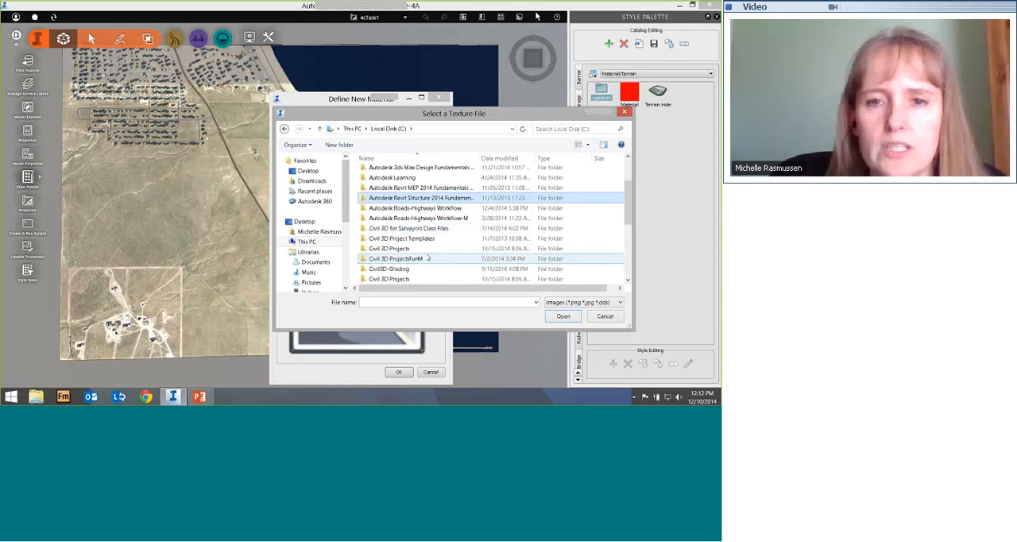
double_click(406, 248)
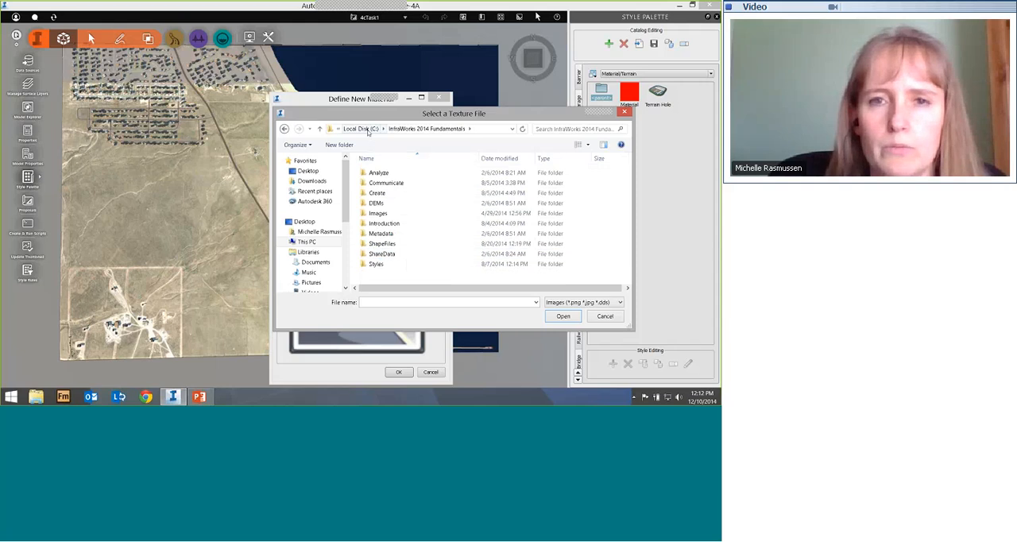
left_click(361, 129)
scroll(436, 270, "down", 1)
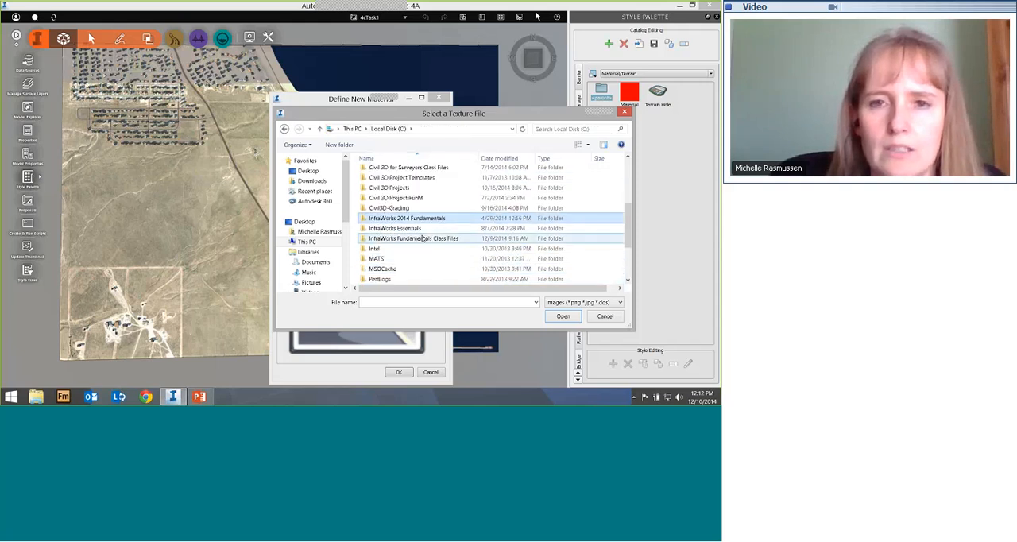
double_click(427, 238)
scroll(423, 236, "down", 1)
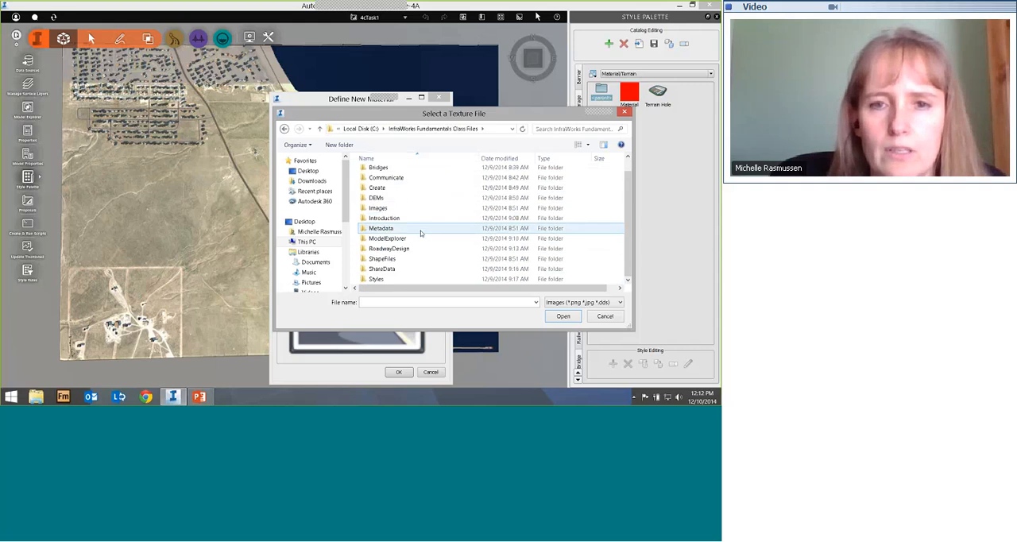
double_click(380, 279)
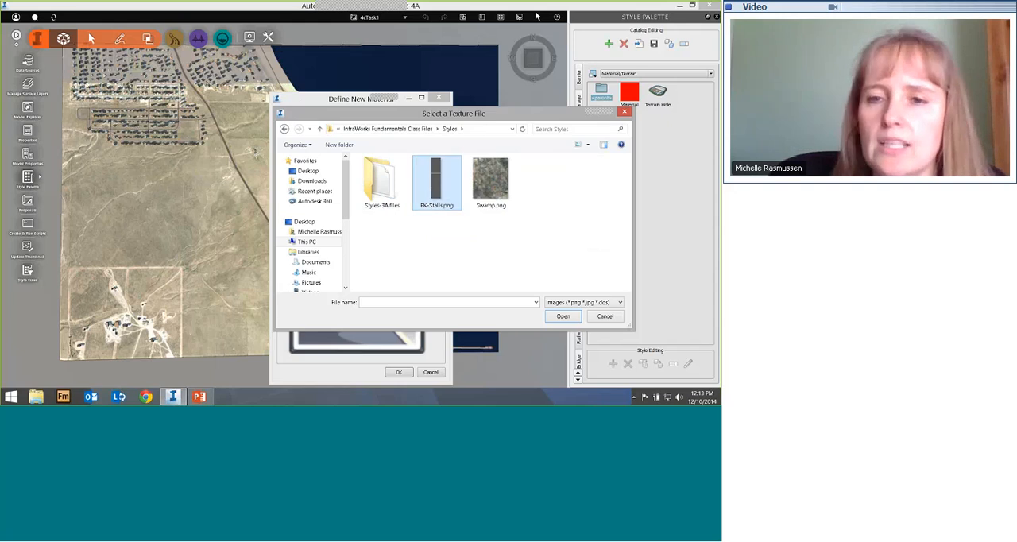
left_click(436, 181)
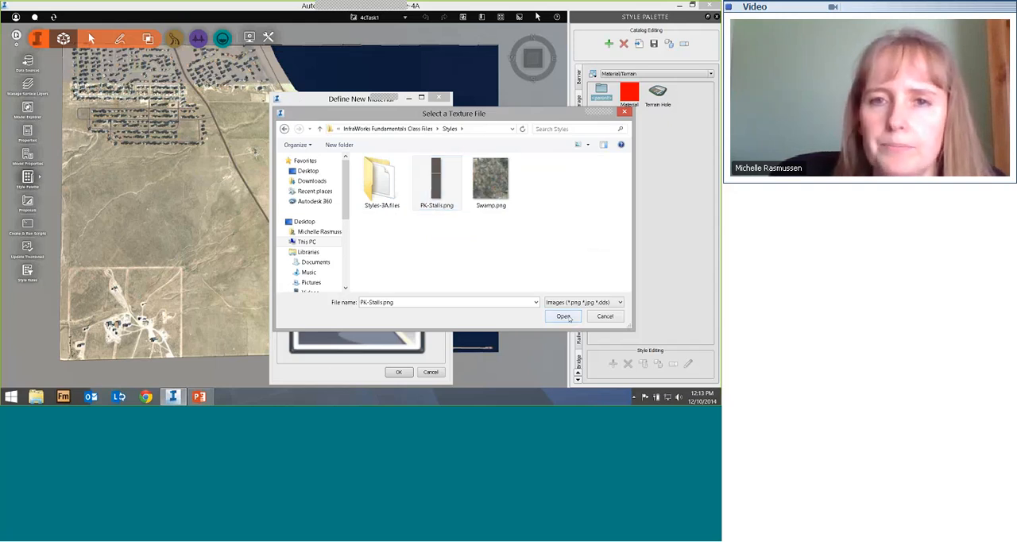
left_click(566, 316)
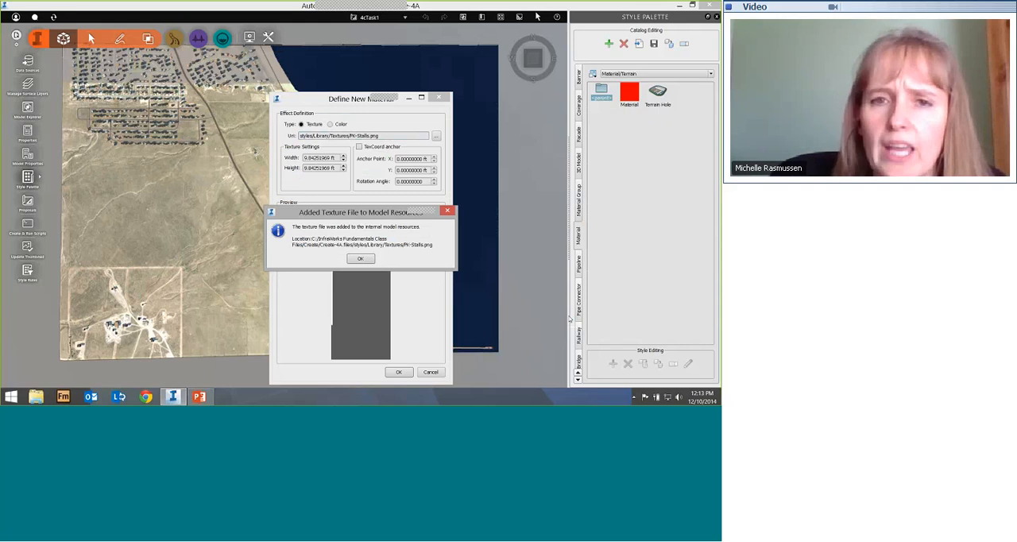
left_click(360, 258)
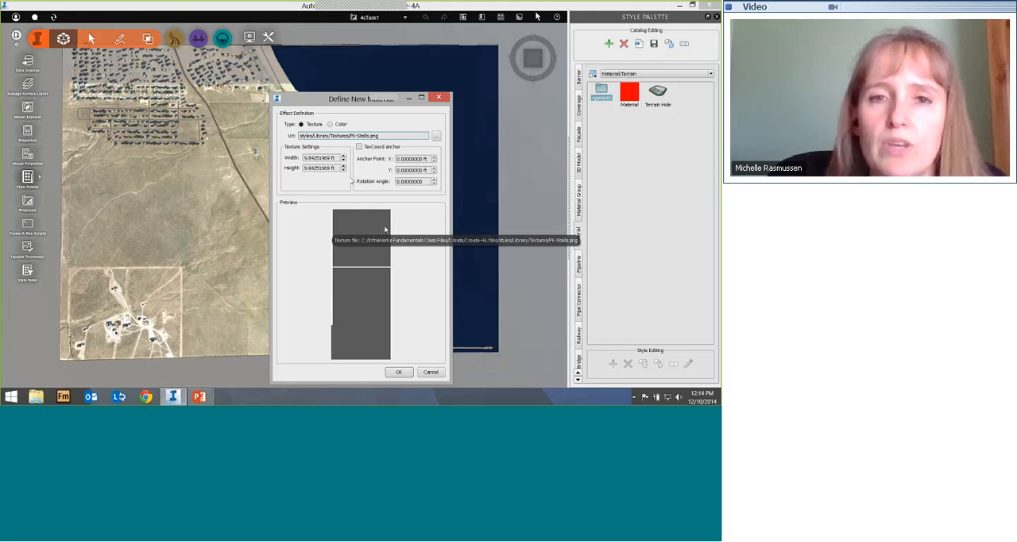
Step: Set the texture to 10 ft wide and 52 ft high and accept the new material
left_click_drag(340, 157, 279, 156)
type("10")
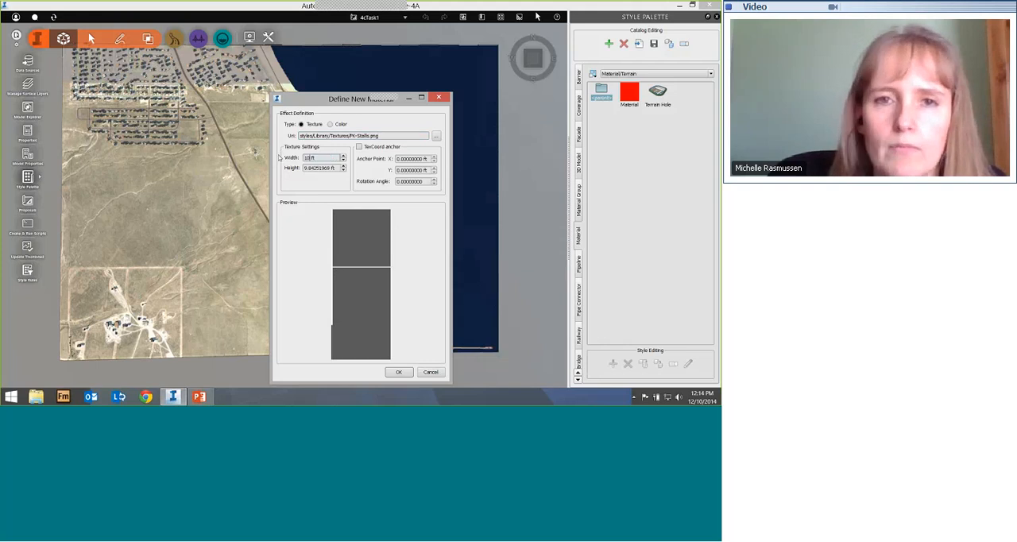
left_click_drag(340, 167, 271, 164)
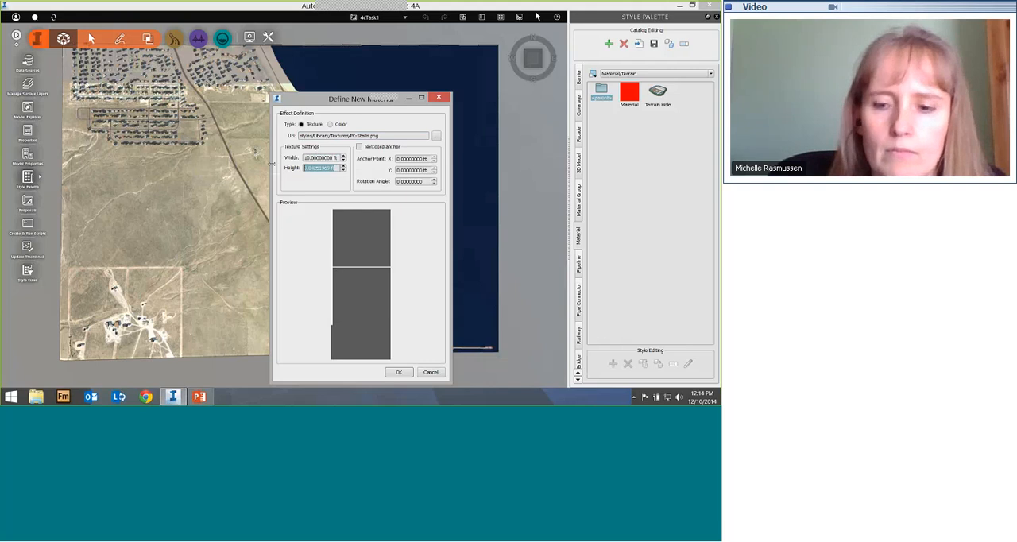
type("52")
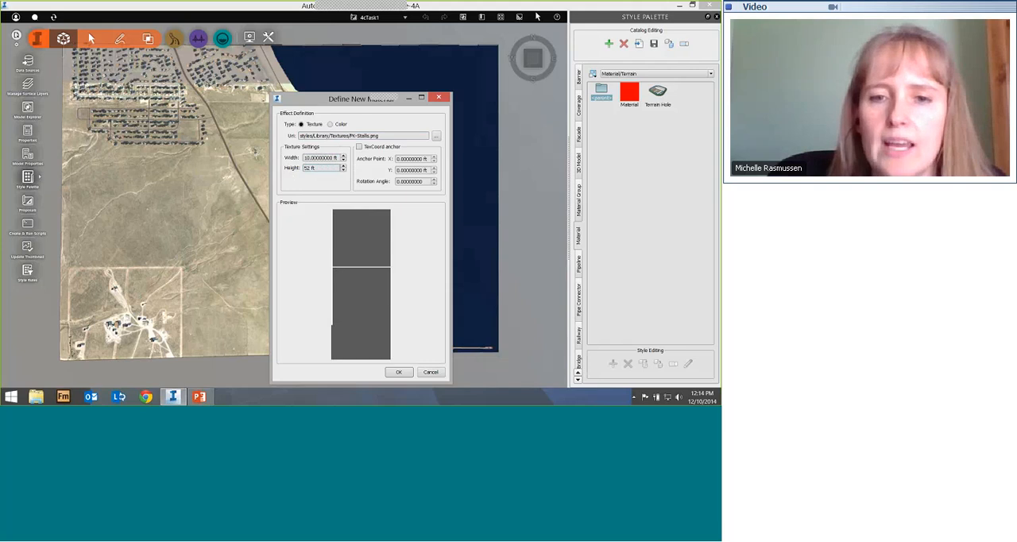
key("Return")
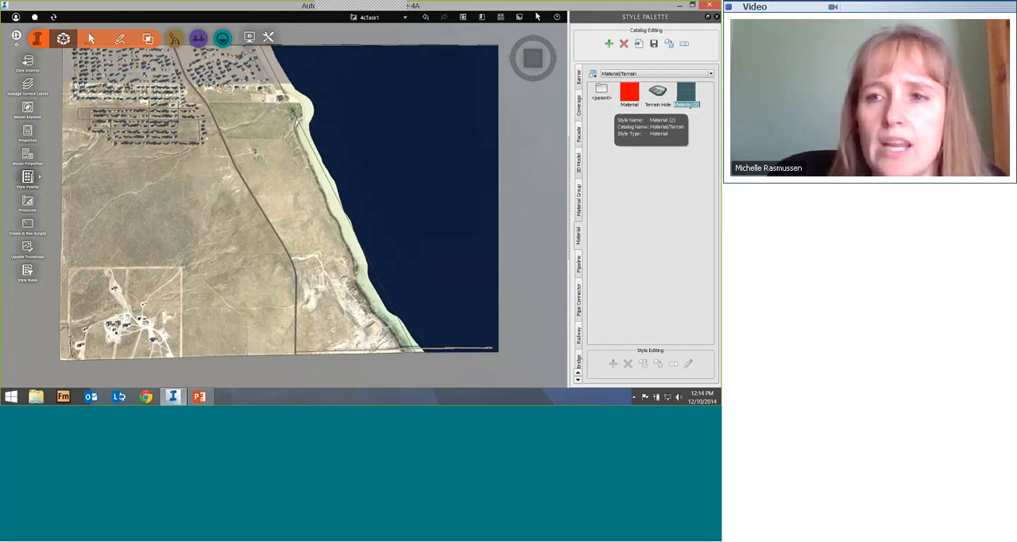
Step: Name the new terrain material Parking Stall
type("R")
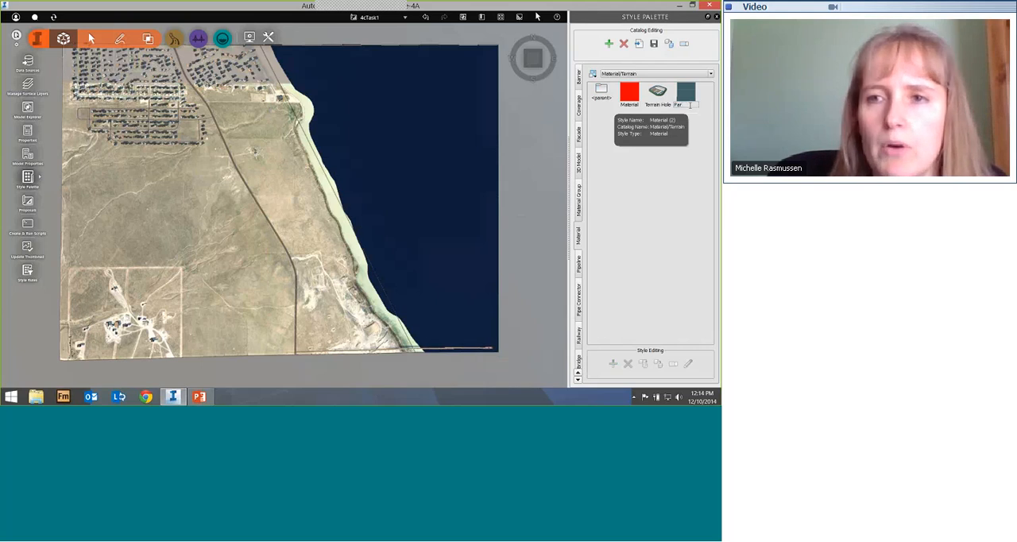
type("arking S")
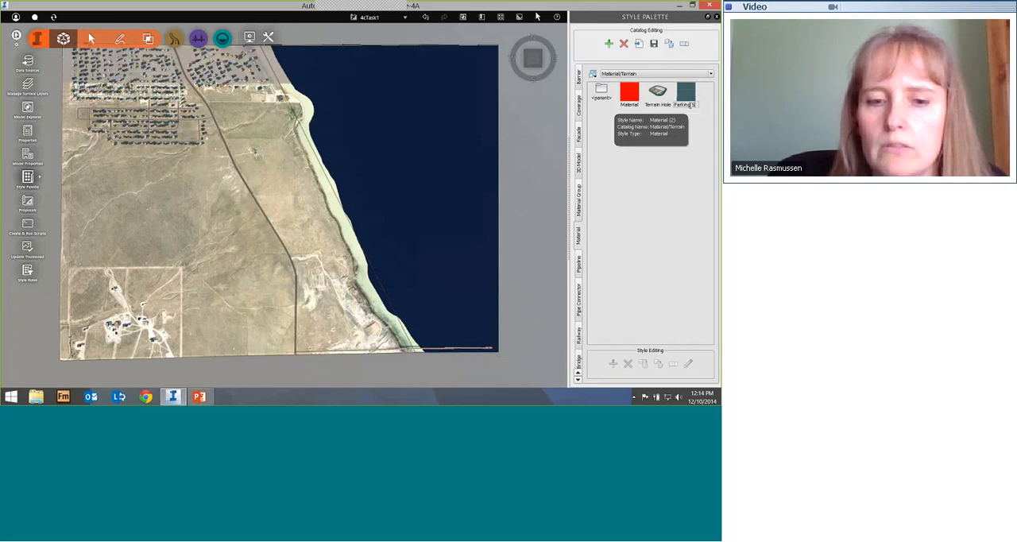
type("atall")
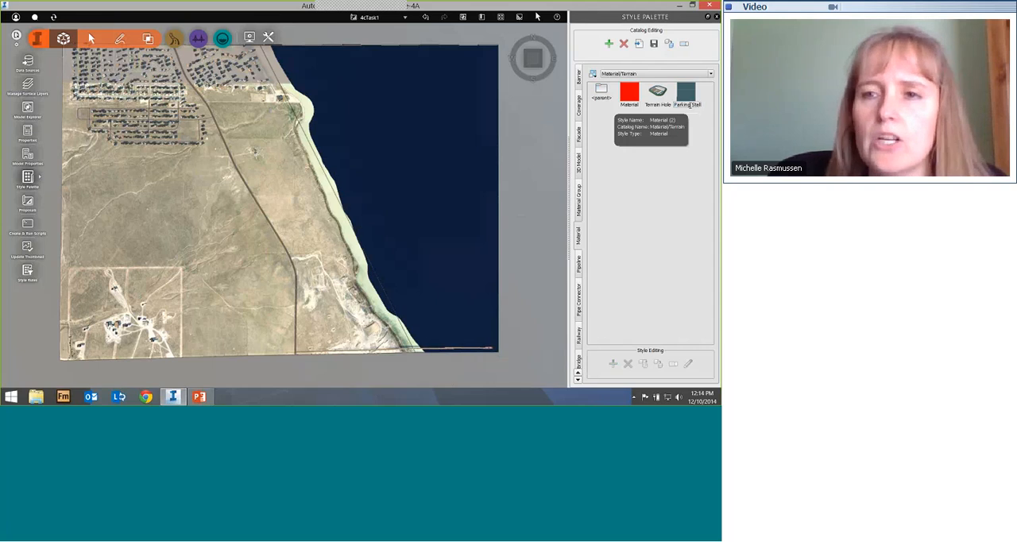
left_click(677, 137)
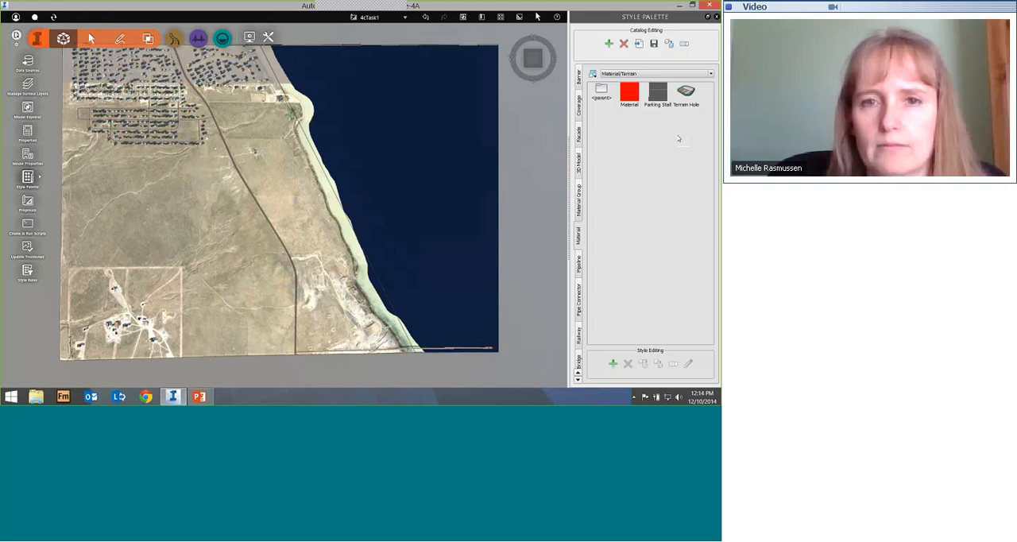
Step: Switch to the PowerPoint slideshow and advance to the Coverage Styles slide
key("alt+Tab")
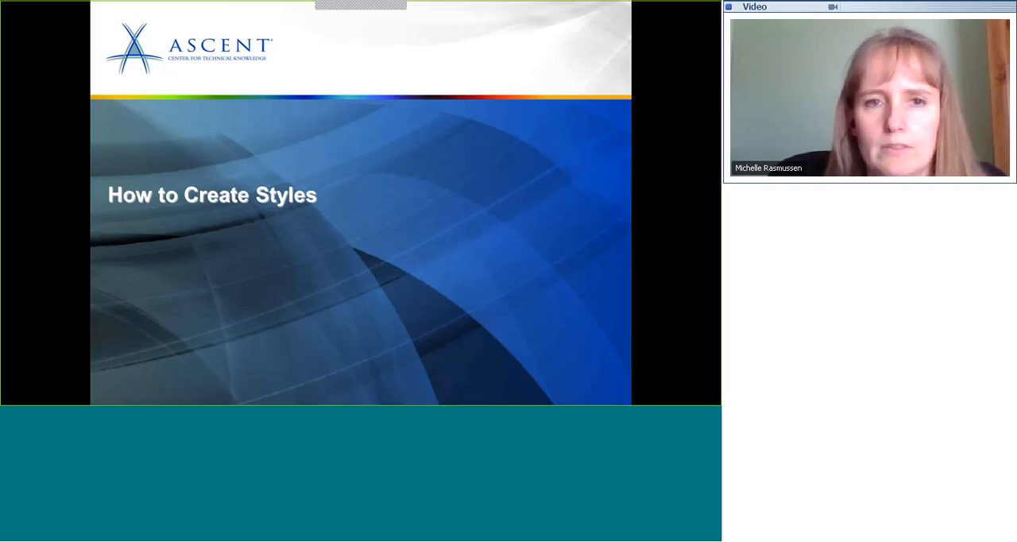
left_click(514, 235)
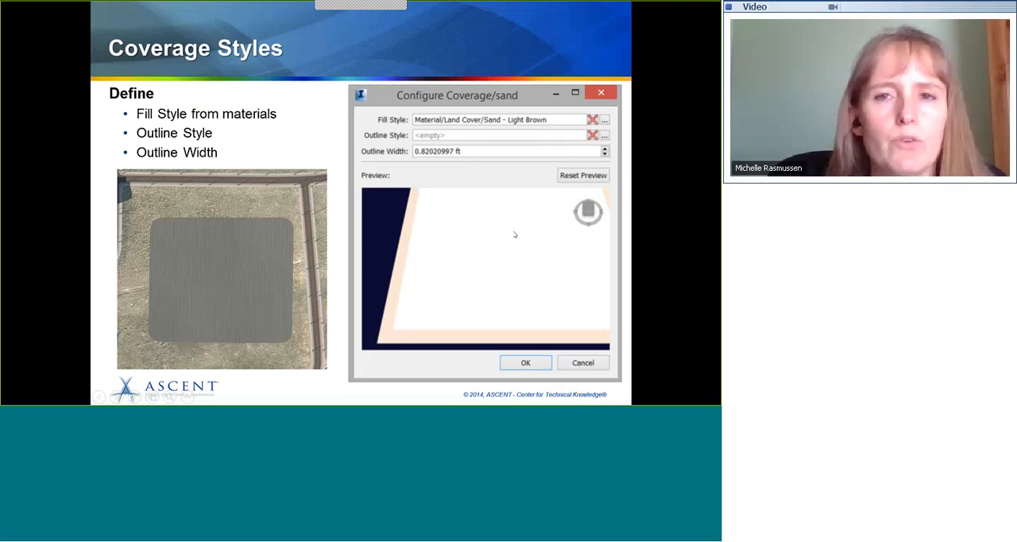
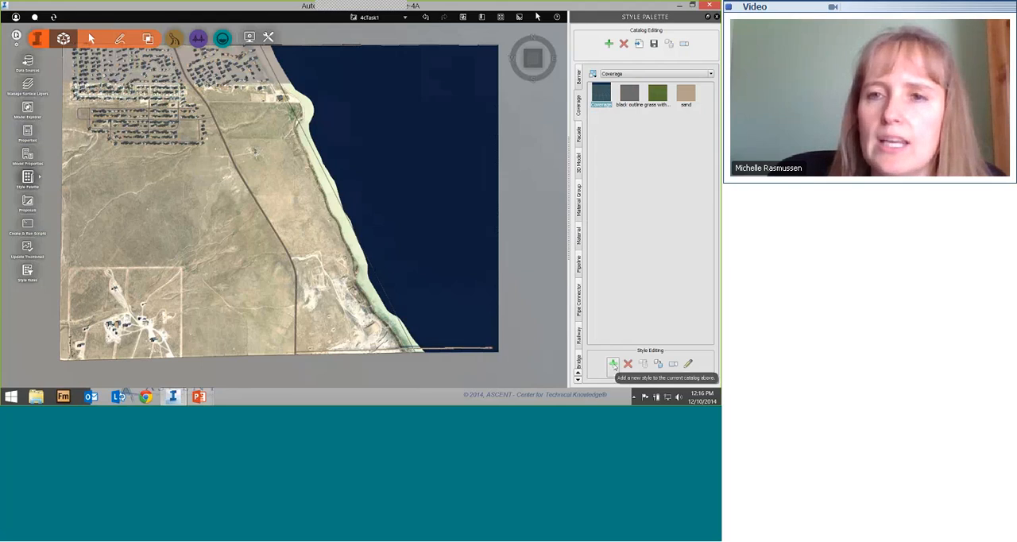
Step: Create a new coverage style and assign the Parking Stall material from the Terrain catalog as its fill
left_click(613, 365)
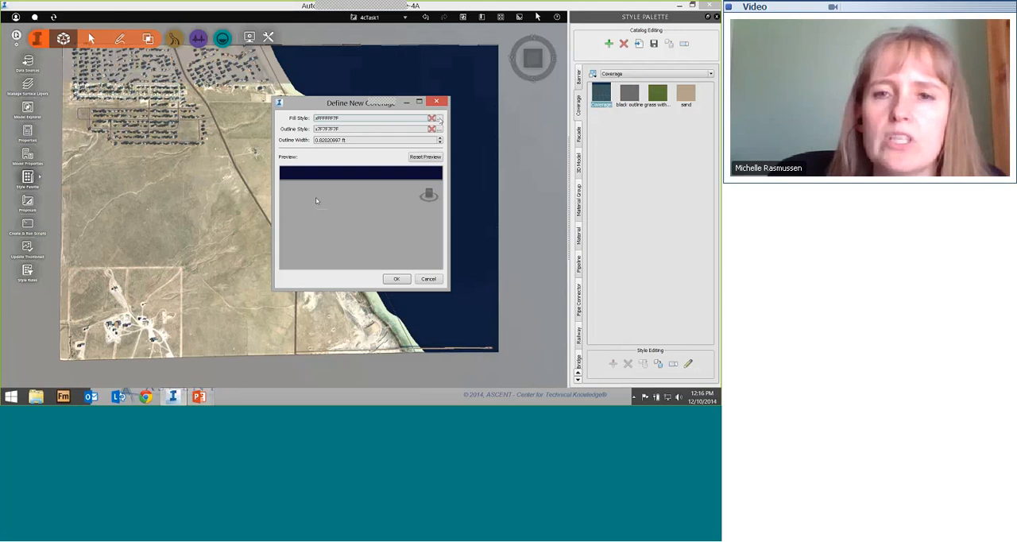
left_click(438, 117)
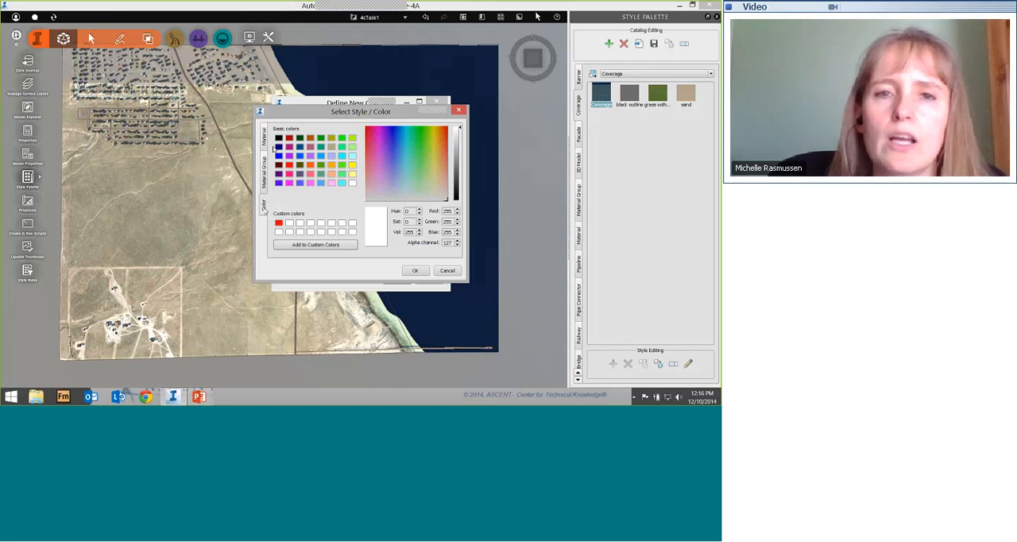
left_click(265, 135)
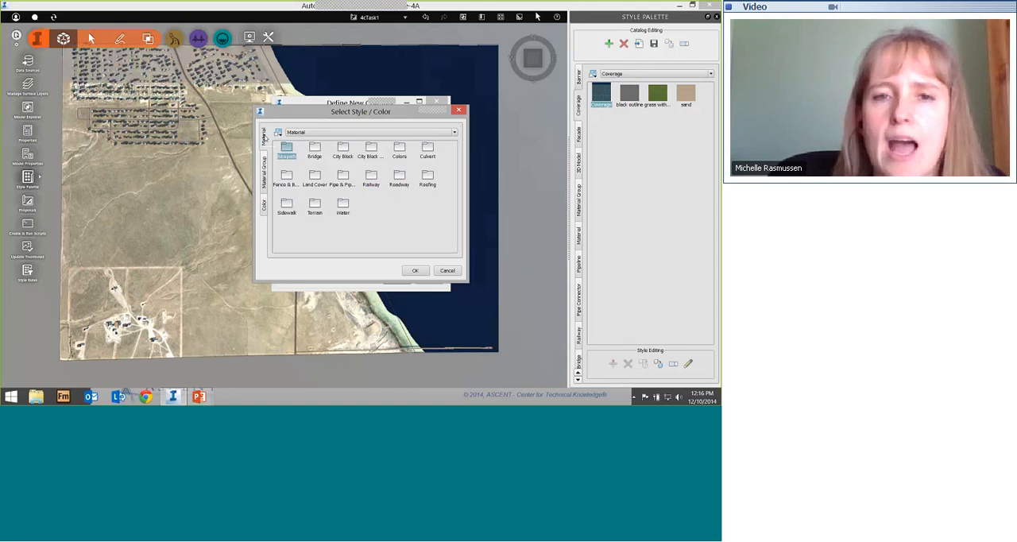
double_click(315, 205)
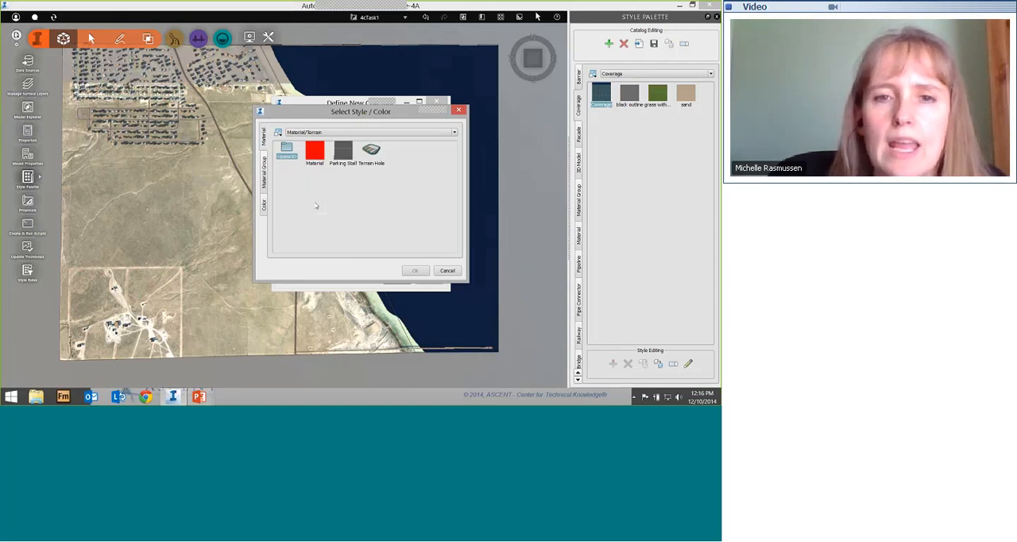
left_click(343, 151)
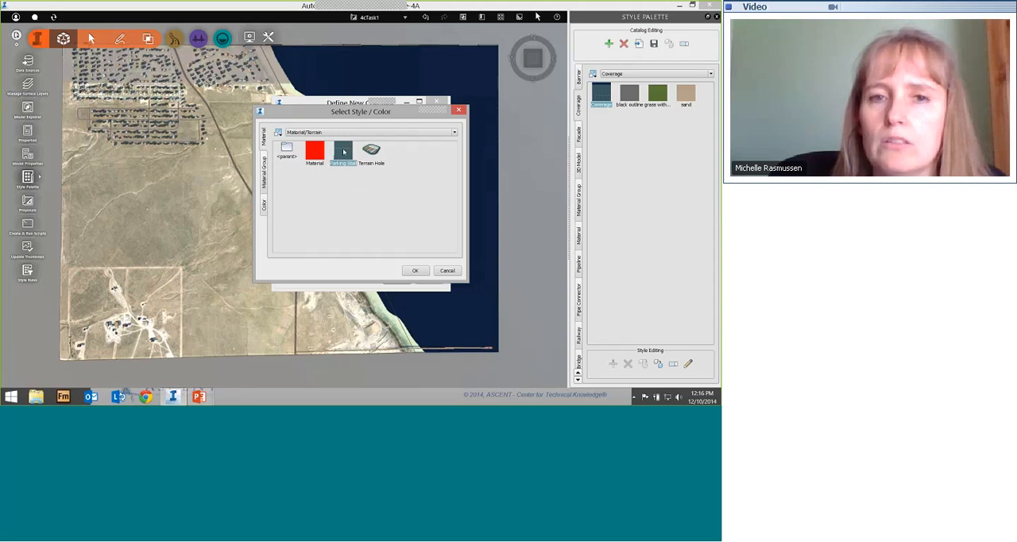
left_click(420, 272)
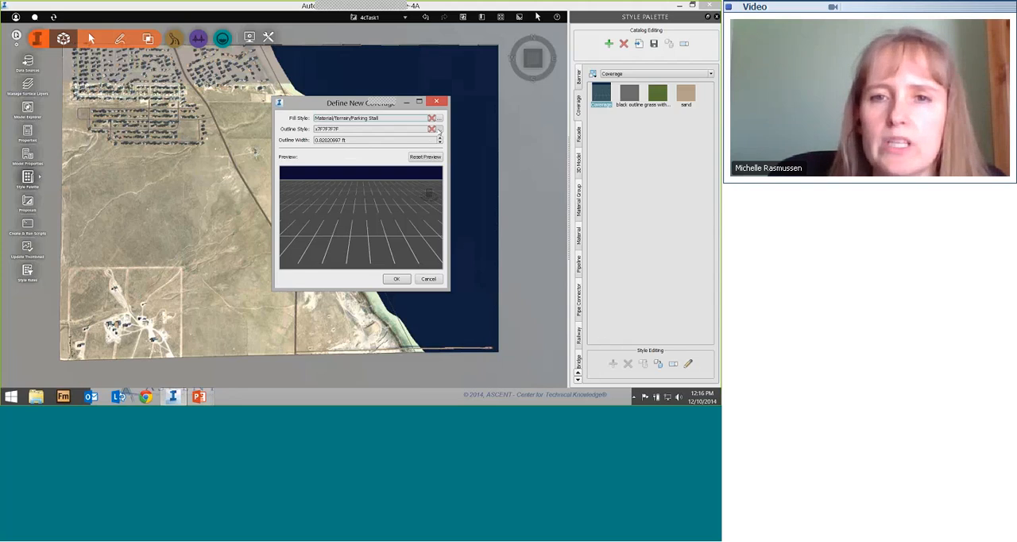
Step: Browse the Roadway materials for the coverage's outline style, but keep the solid gray color with RGB 127, 127, 127
left_click(438, 129)
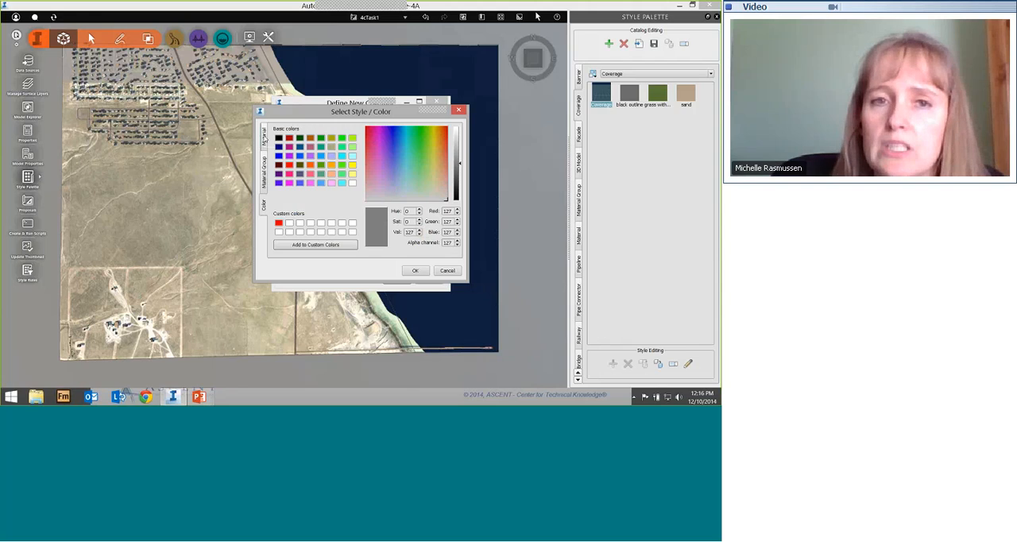
left_click(264, 137)
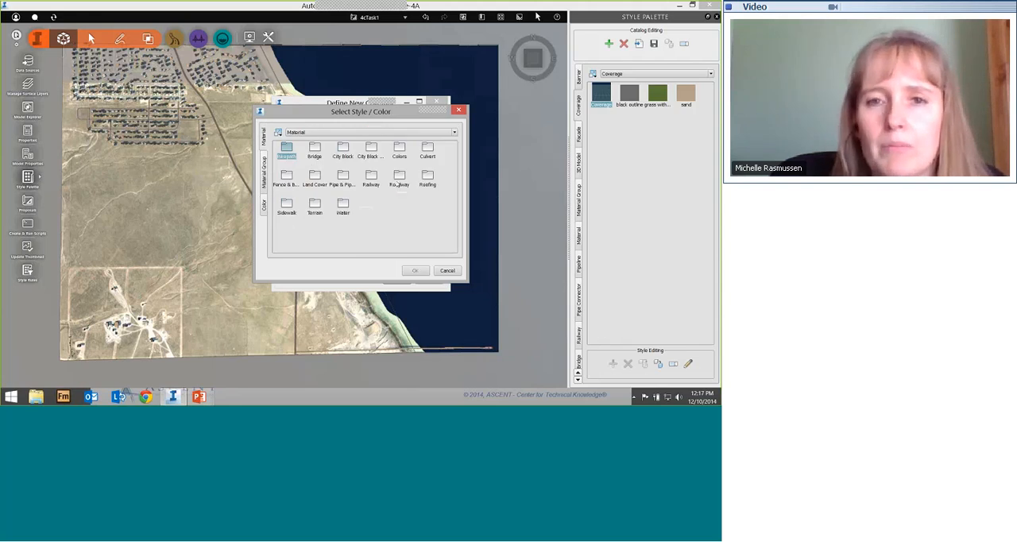
double_click(398, 176)
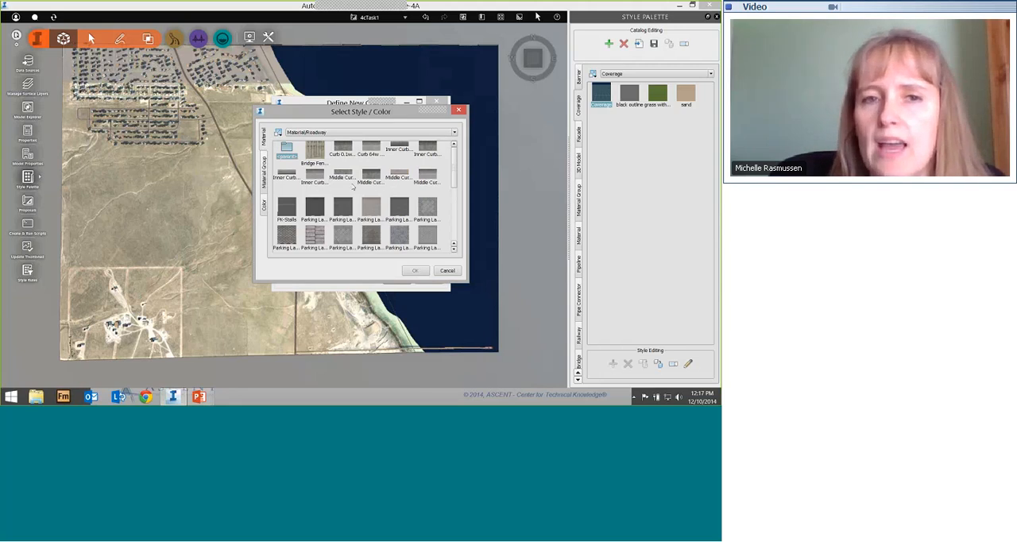
left_click(265, 204)
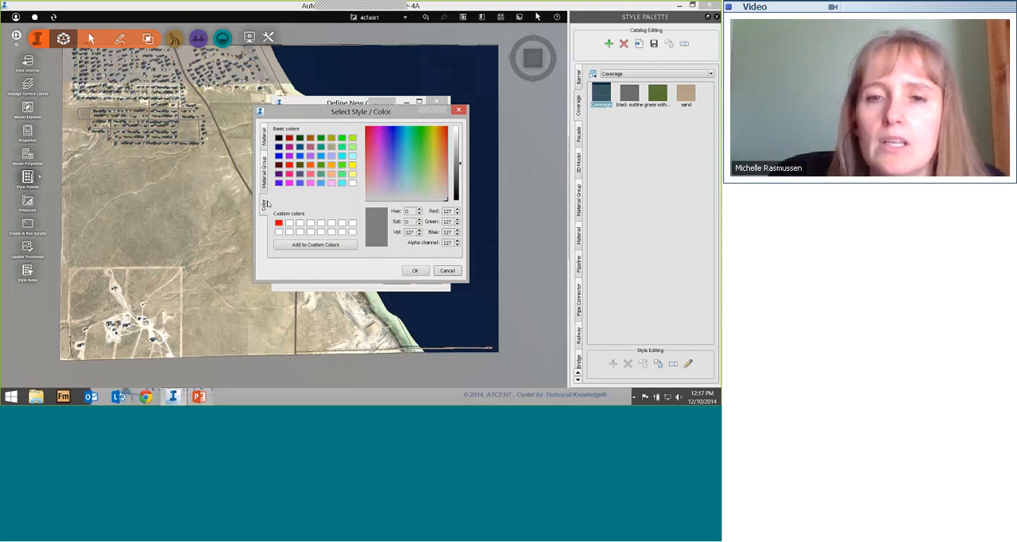
left_click(416, 271)
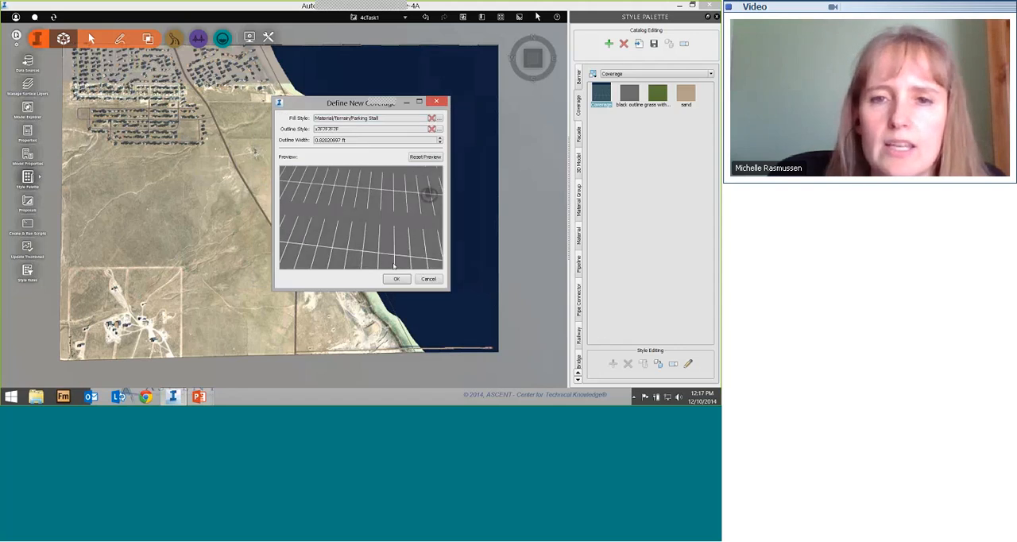
Step: Check the parking stall pattern in the preview, set the outline width to 0.5 ft and accept the new coverage style
scroll(389, 231, "down", 5)
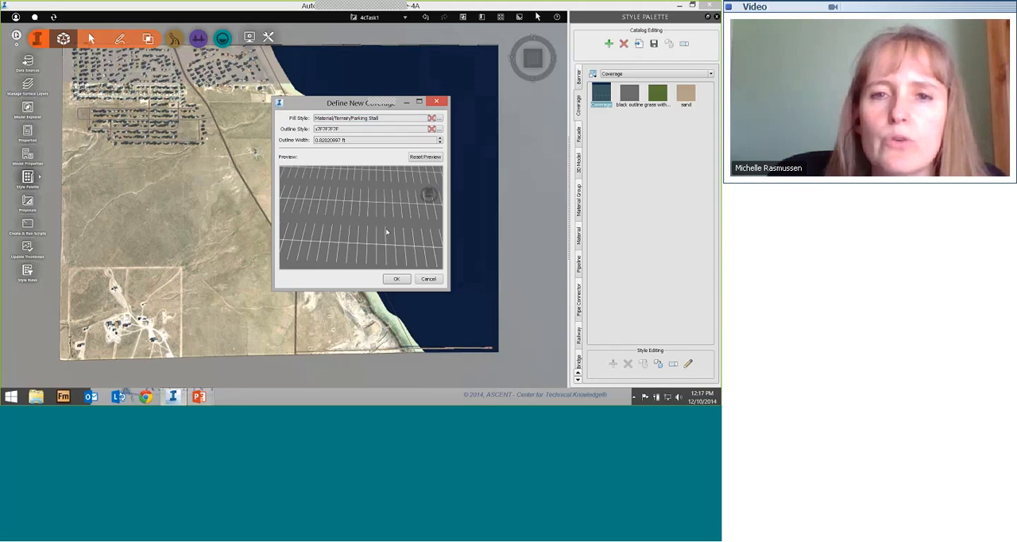
scroll(387, 232, "down", 4)
scroll(366, 233, "up", 1)
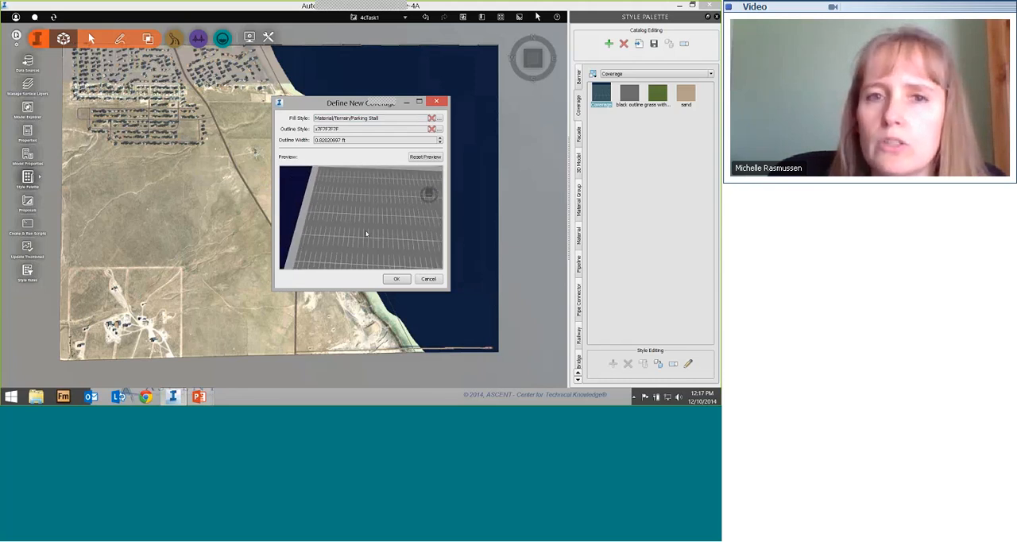
scroll(367, 226, "down", 2)
scroll(337, 223, "up", 5)
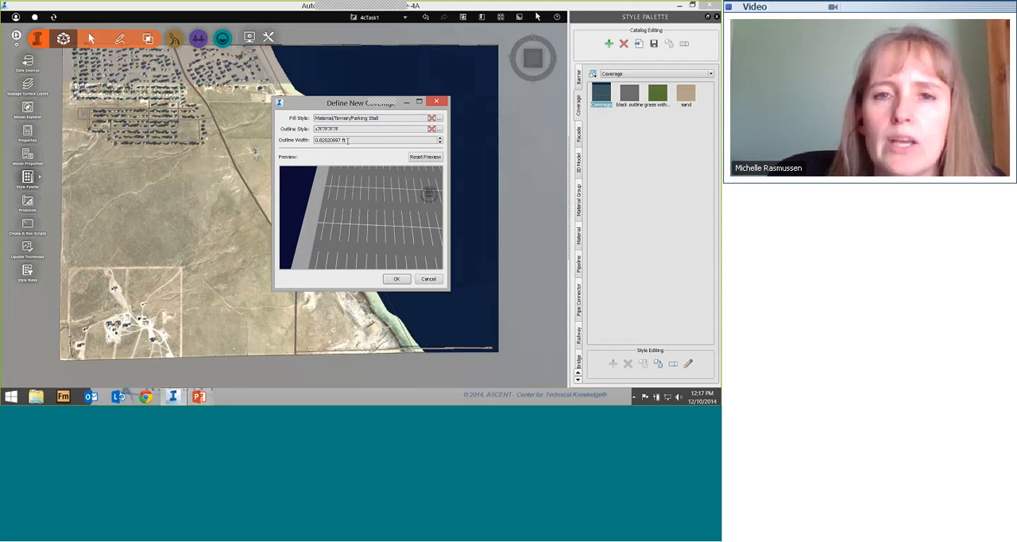
left_click_drag(347, 140, 303, 143)
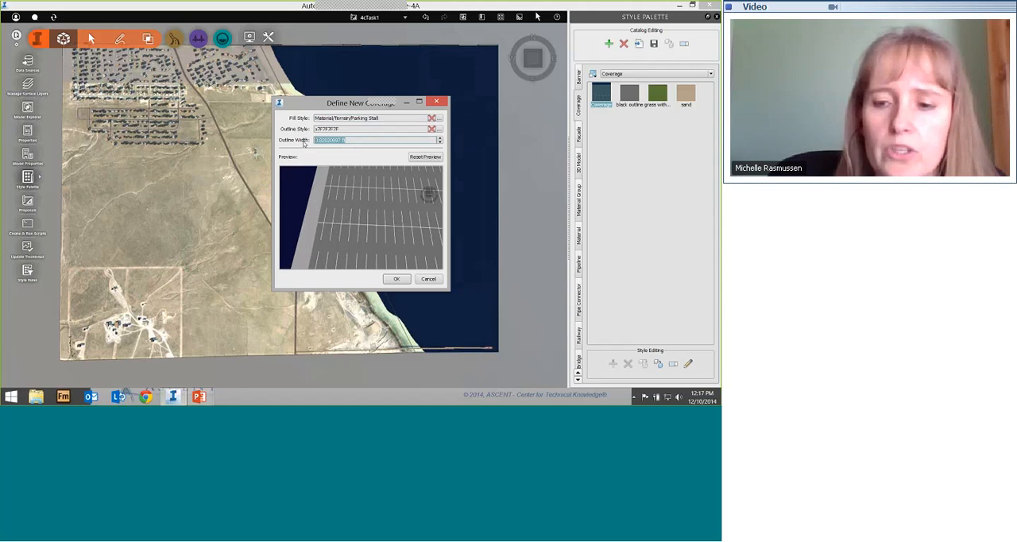
type(".6")
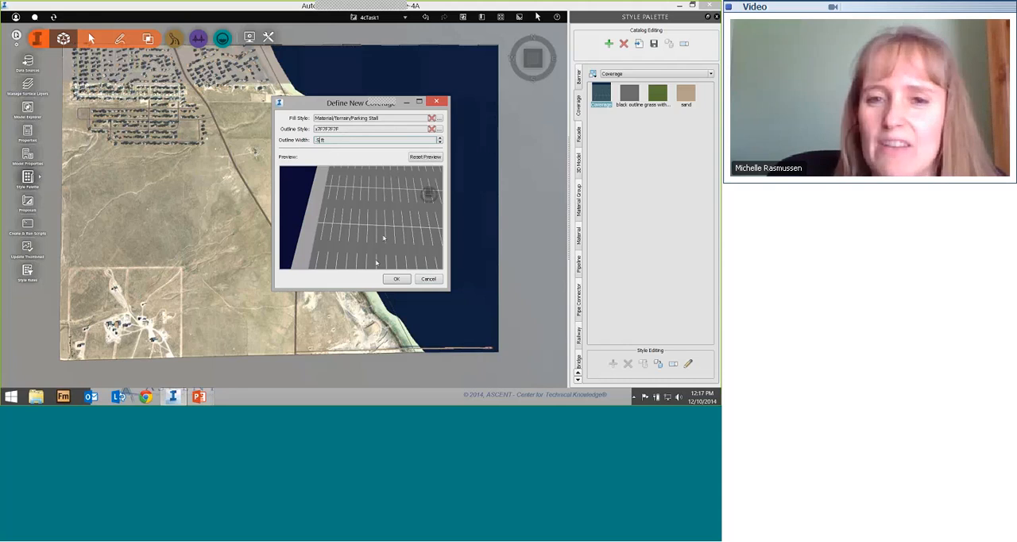
left_click(397, 279)
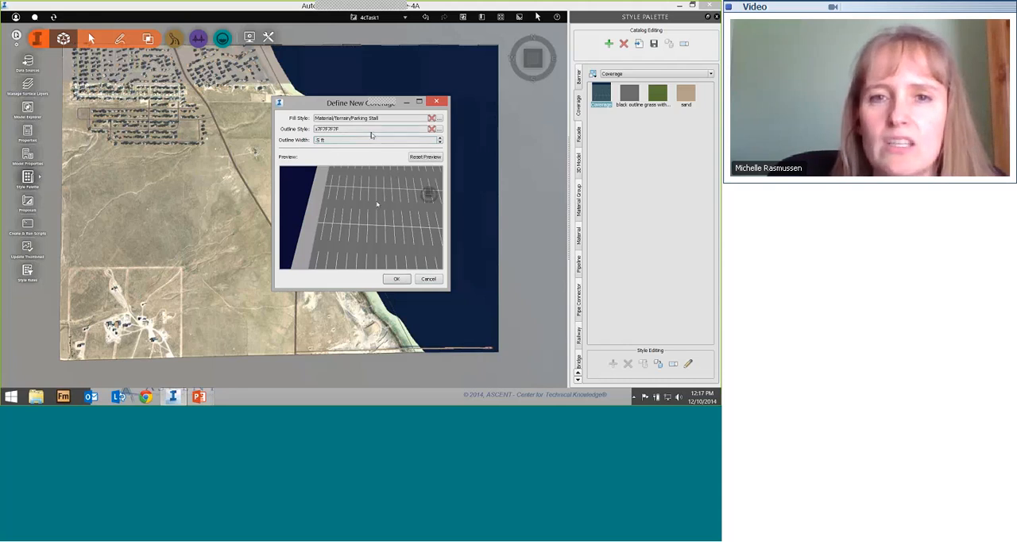
left_click(404, 281)
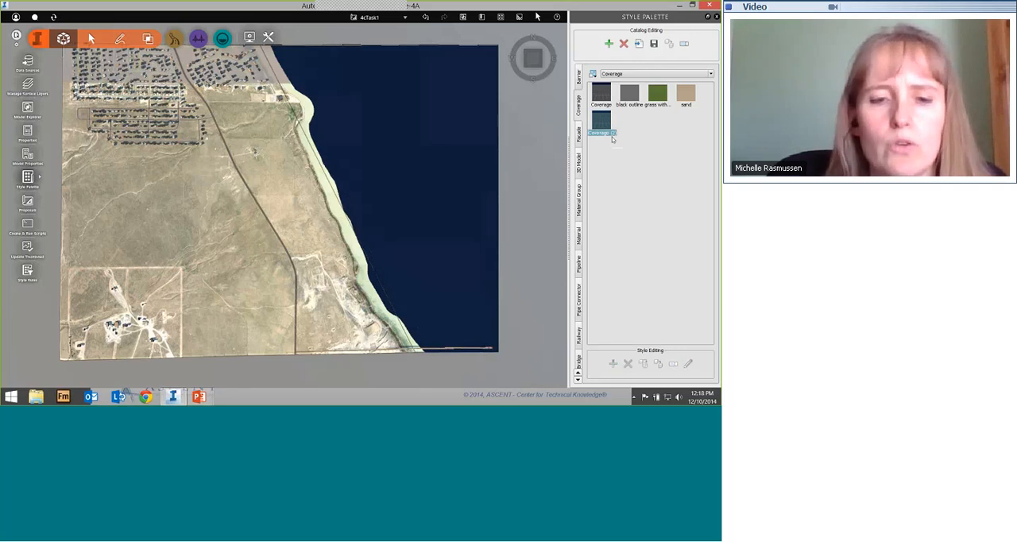
Step: Name the new coverage style Parking Lot
type("Pat")
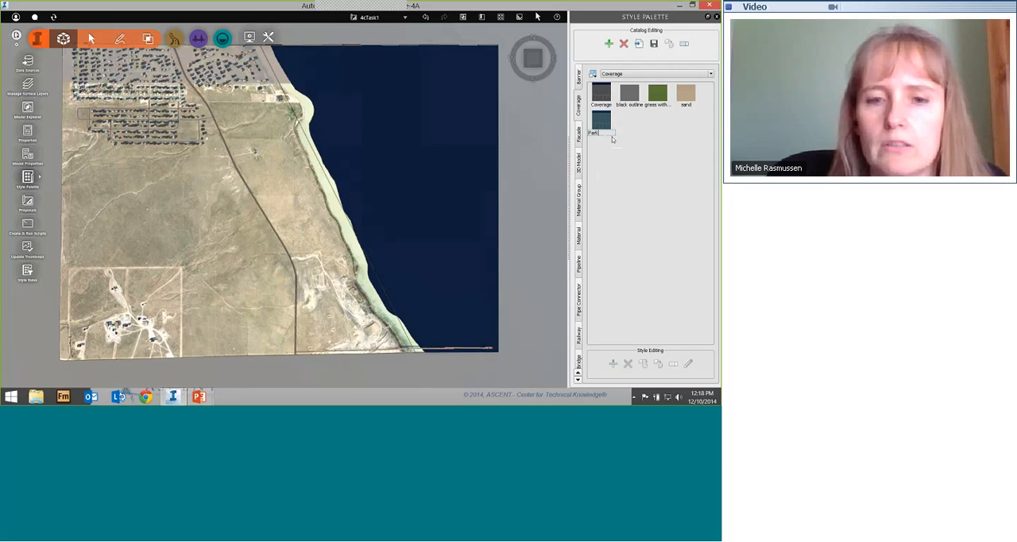
type("king Lot")
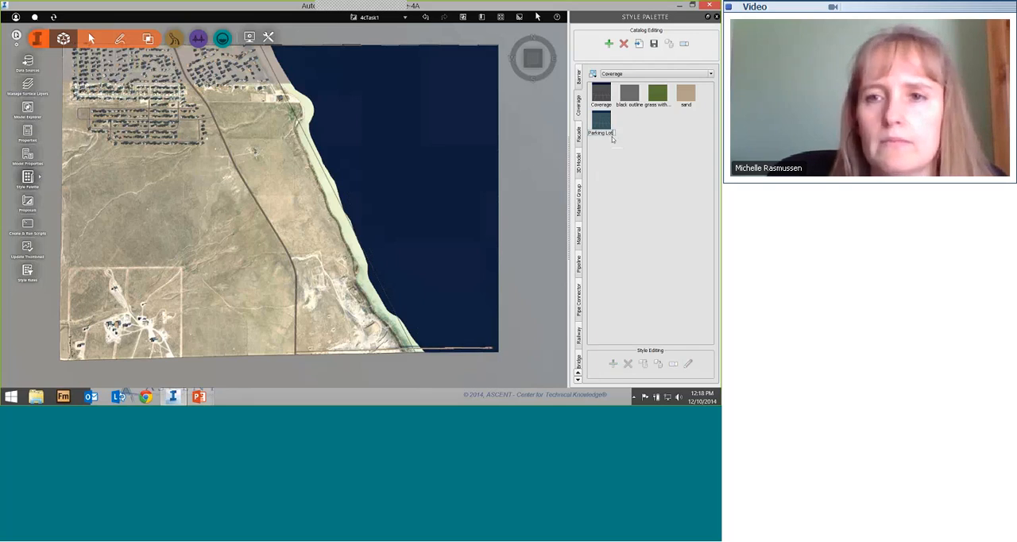
key("Return")
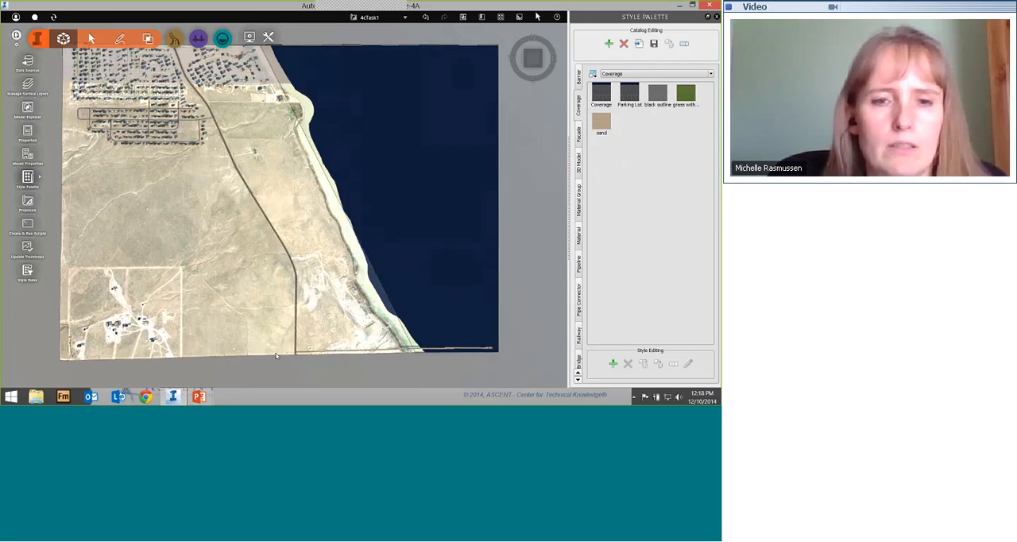
Step: Glance at the Coverage Styles slide in PowerPoint, return to InfraWorks and look over the Pipeline styles
key("alt+Tab")
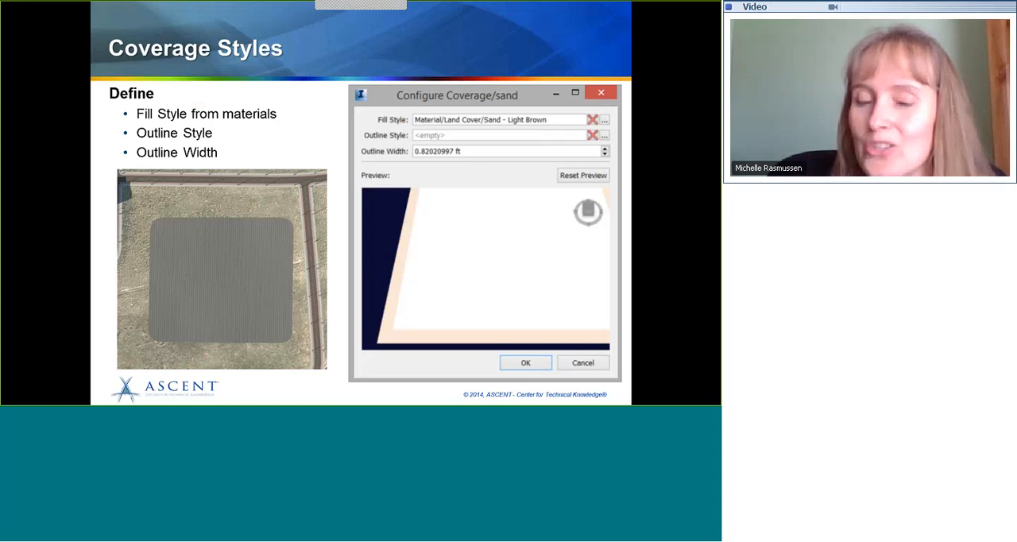
key("alt+Tab")
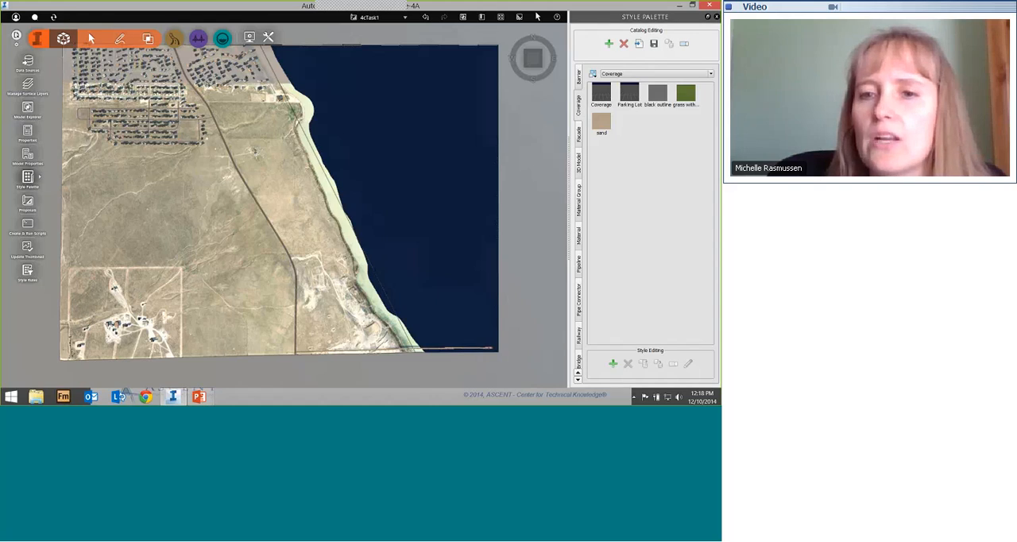
left_click(578, 263)
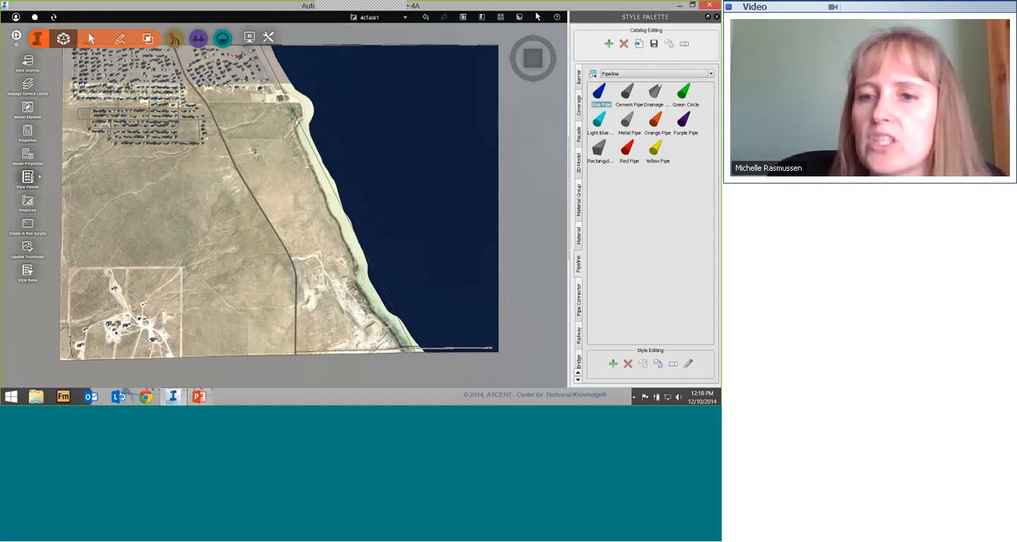
left_click(579, 328)
left_click(578, 267)
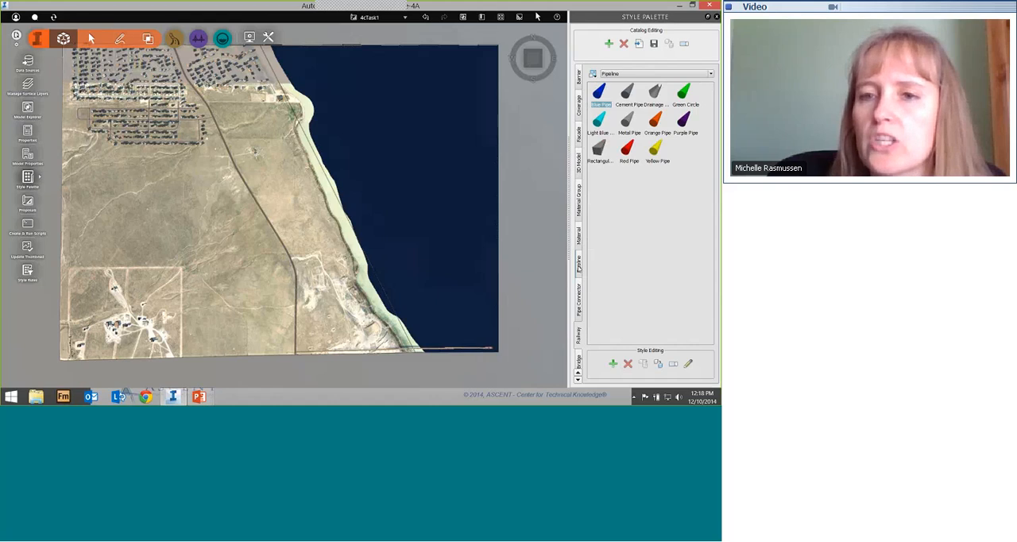
Step: Examine the file dialog for exporting the Material/Terrain style catalog as a styles catalog file, and cancel the export
left_click(579, 236)
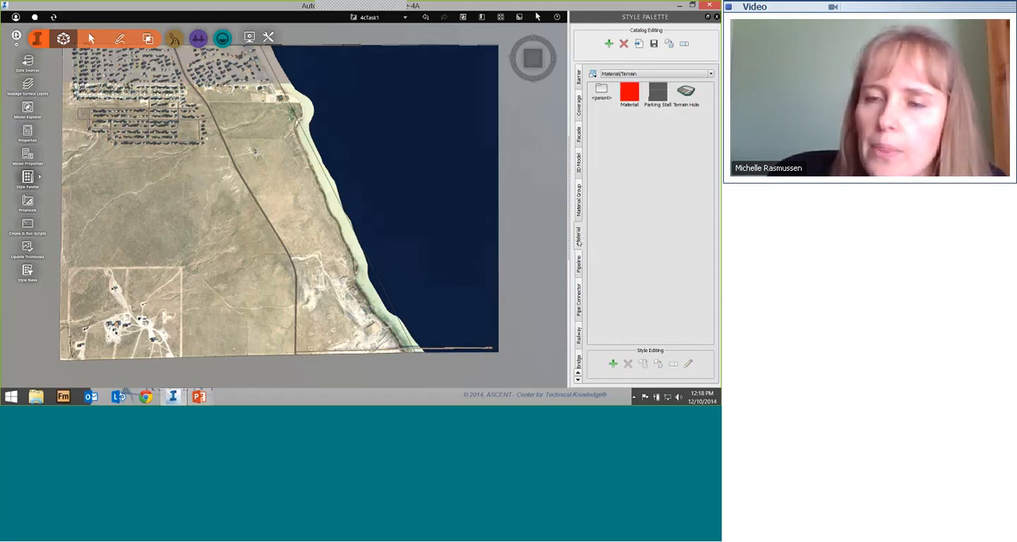
left_click(652, 49)
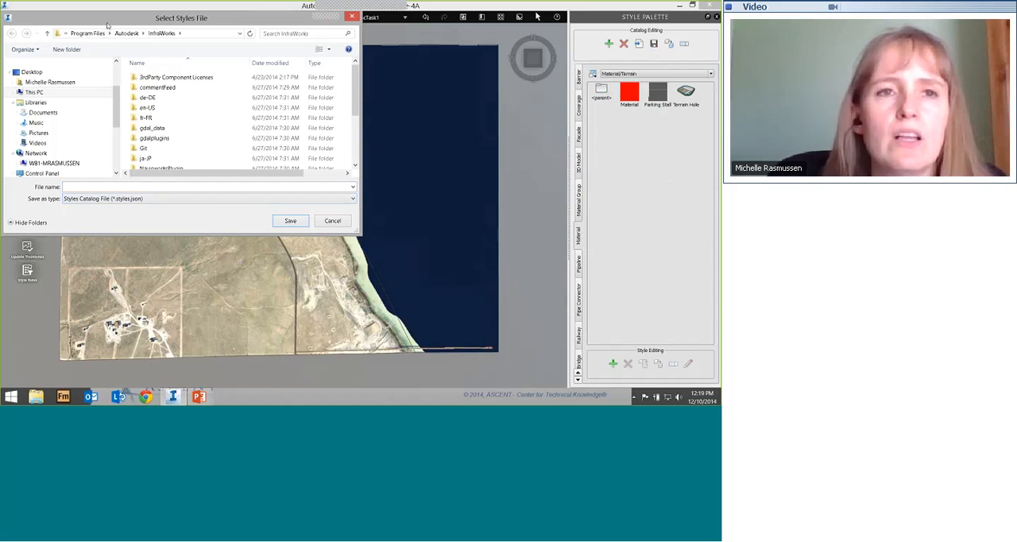
left_click_drag(112, 21, 165, 37)
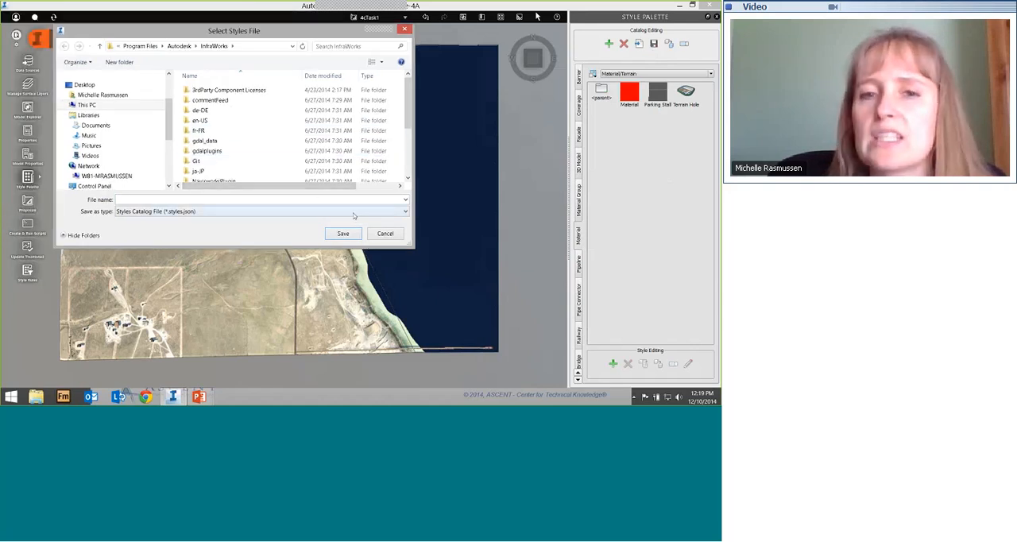
left_click(384, 233)
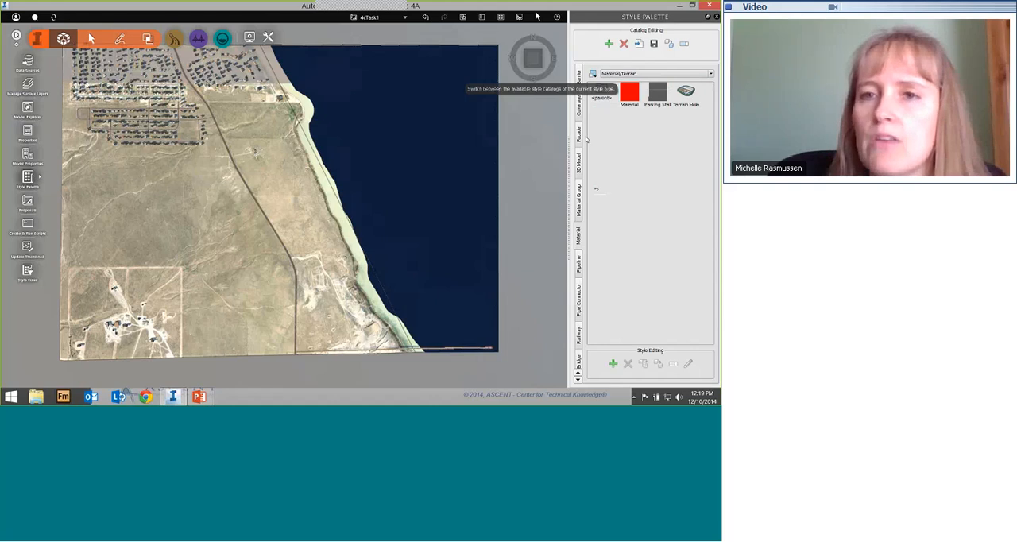
Step: Examine the file dialog for importing an existing style catalog into the Coverage styles, and cancel the import
left_click(578, 111)
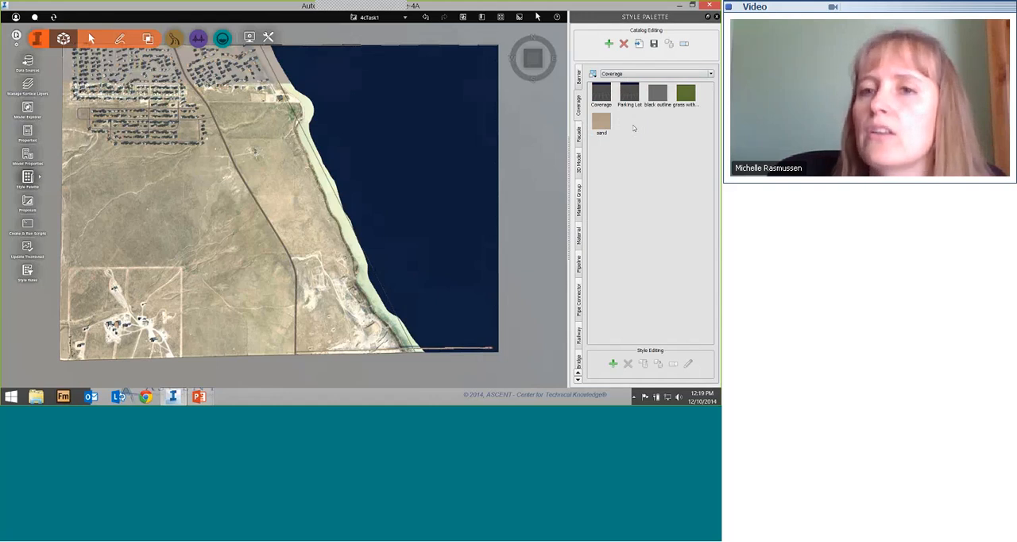
left_click(638, 45)
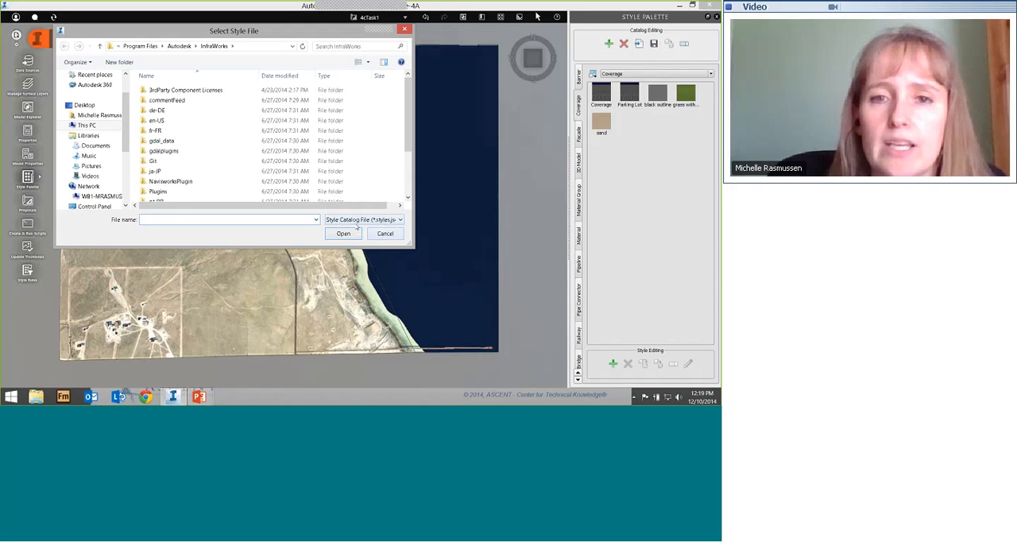
left_click(387, 235)
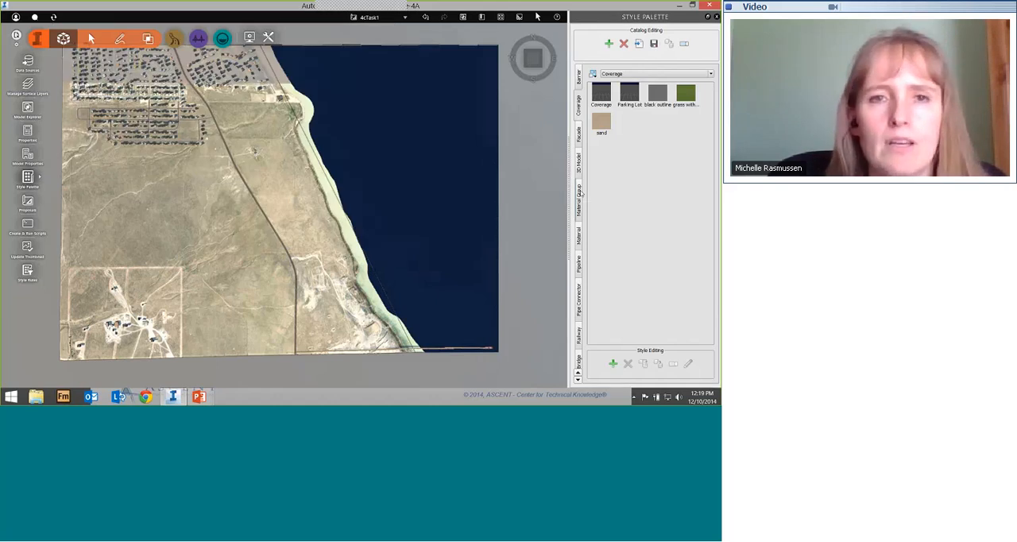
Step: Switch to the PowerPoint slideshow and advance to the Chapter 4: Create Model Elements slide
key("alt+Tab")
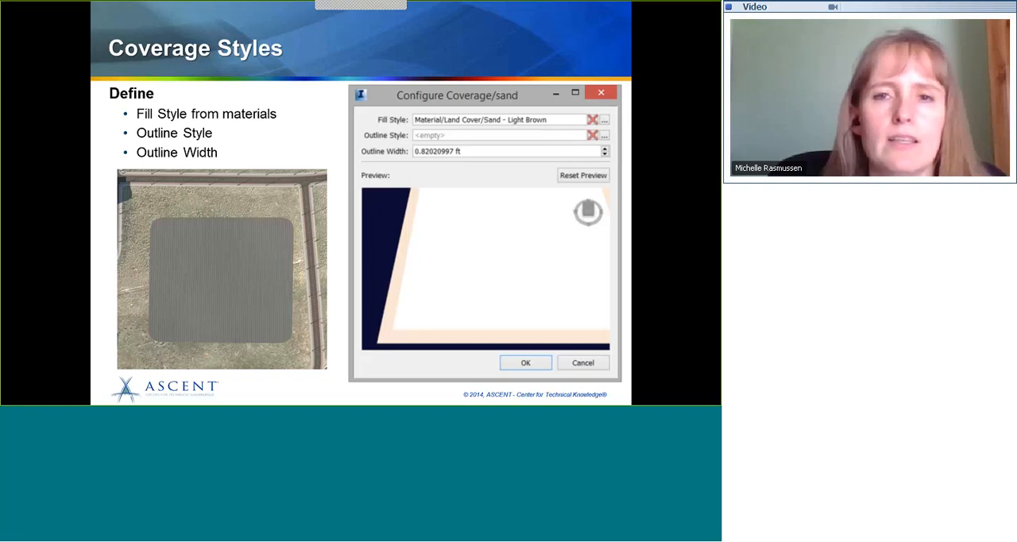
left_click(457, 331)
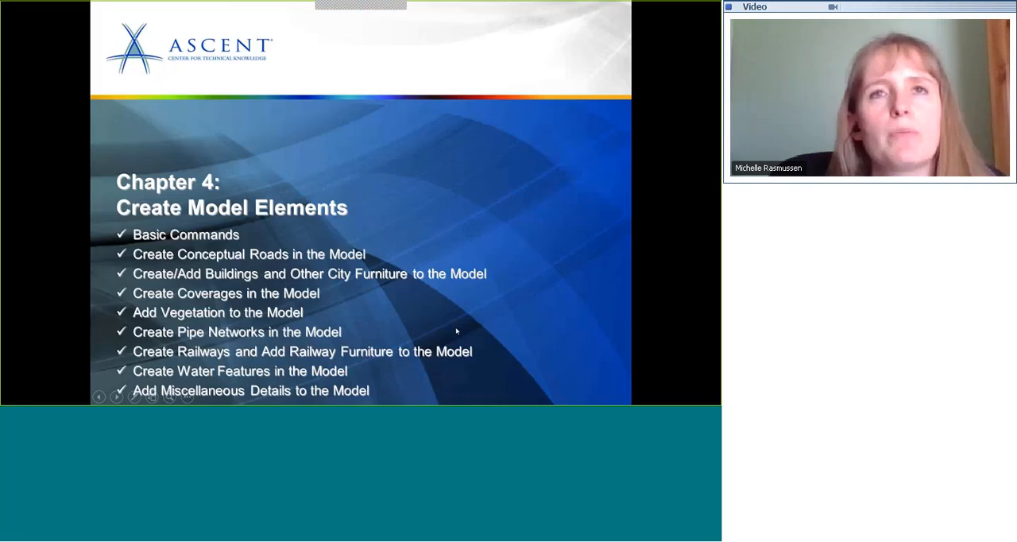
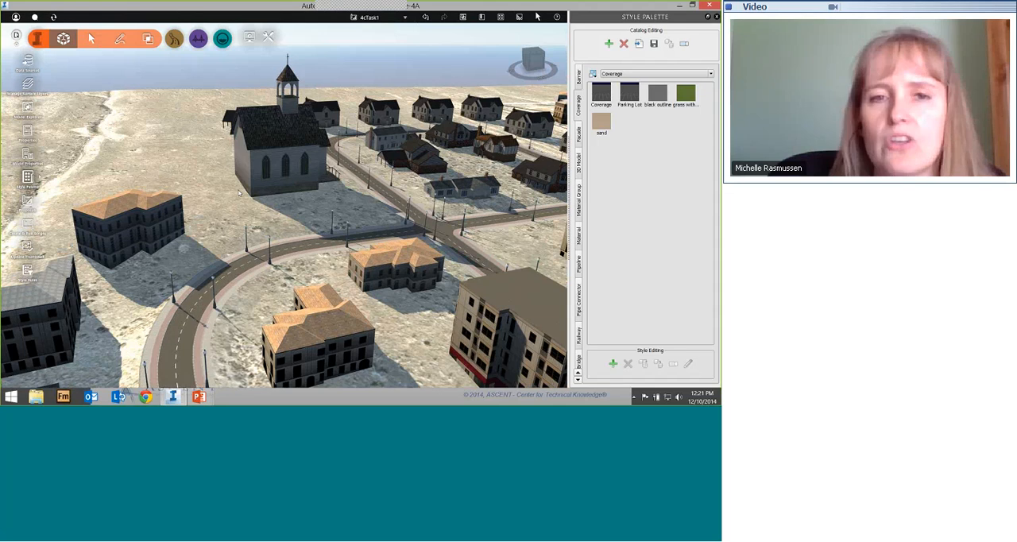
Step: Try to outline a Parking Lot coverage around the church from the top view
left_click_drag(238, 193, 340, 301)
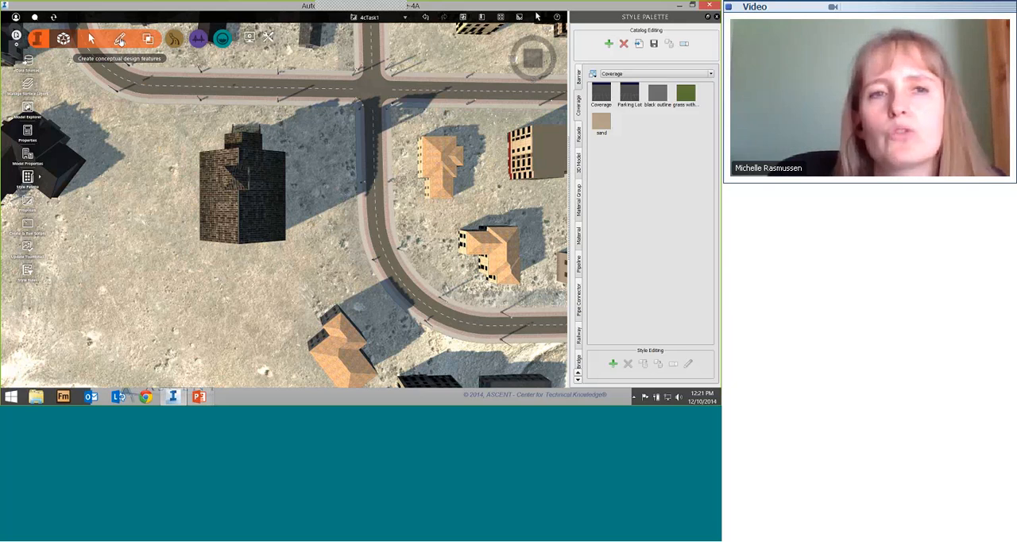
left_click(119, 40)
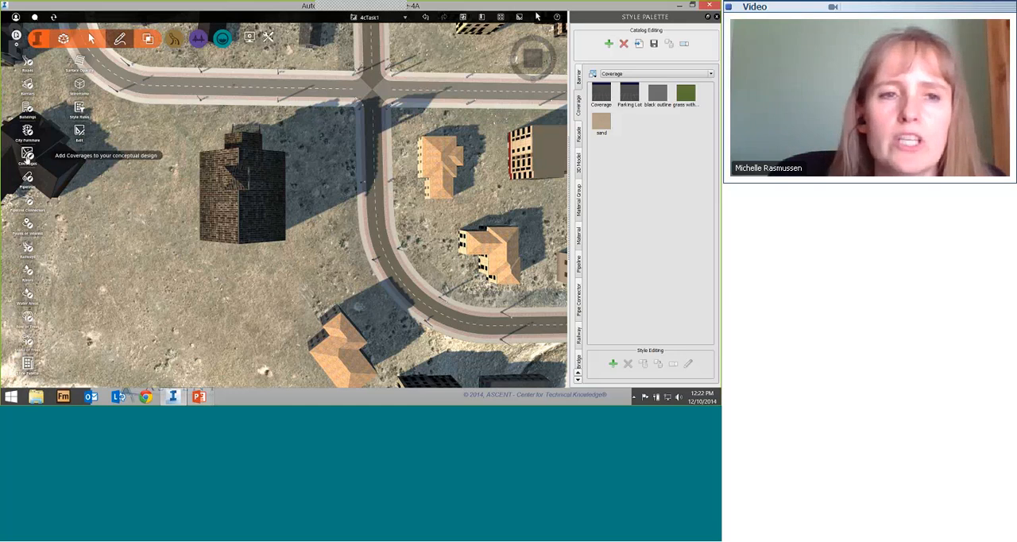
left_click(28, 156)
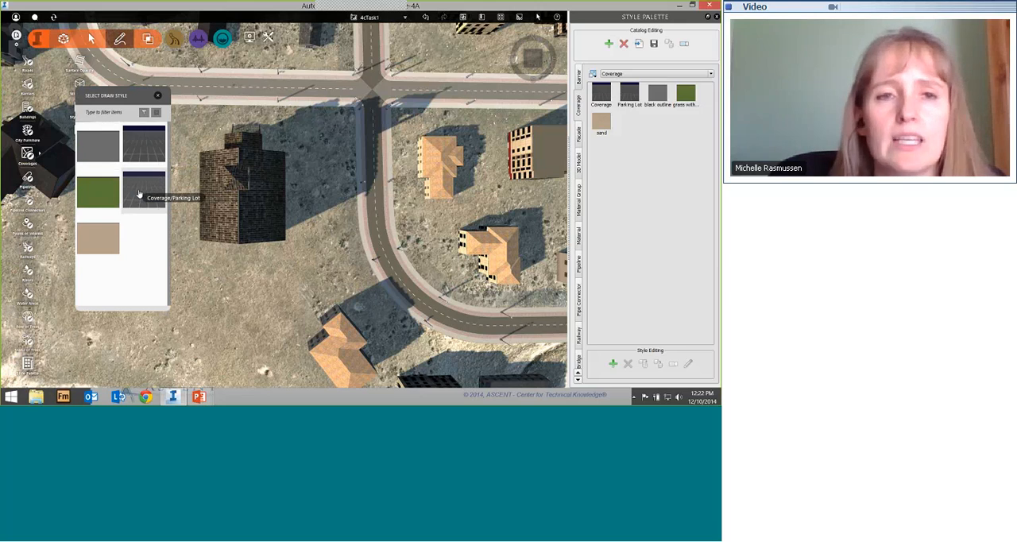
left_click(158, 96)
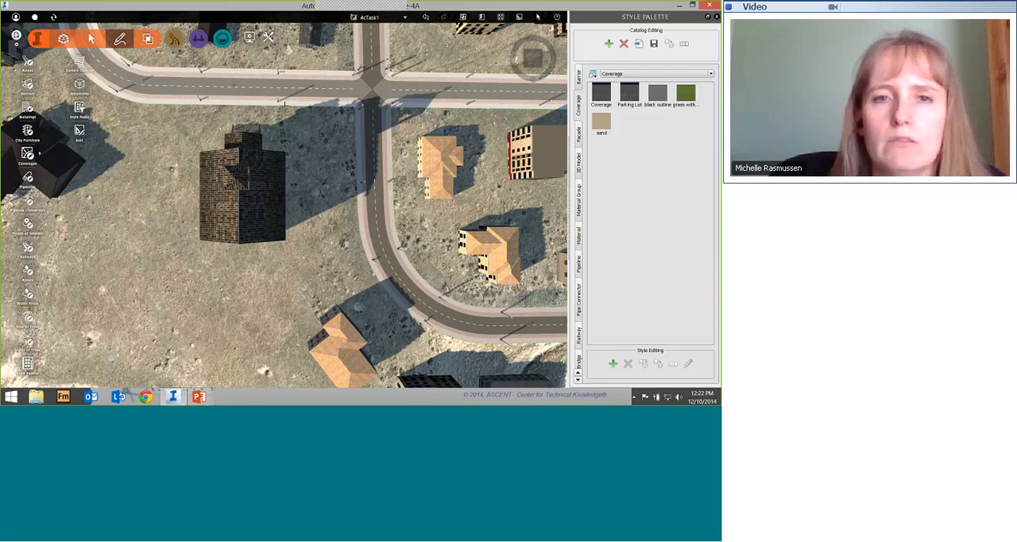
left_click(284, 106)
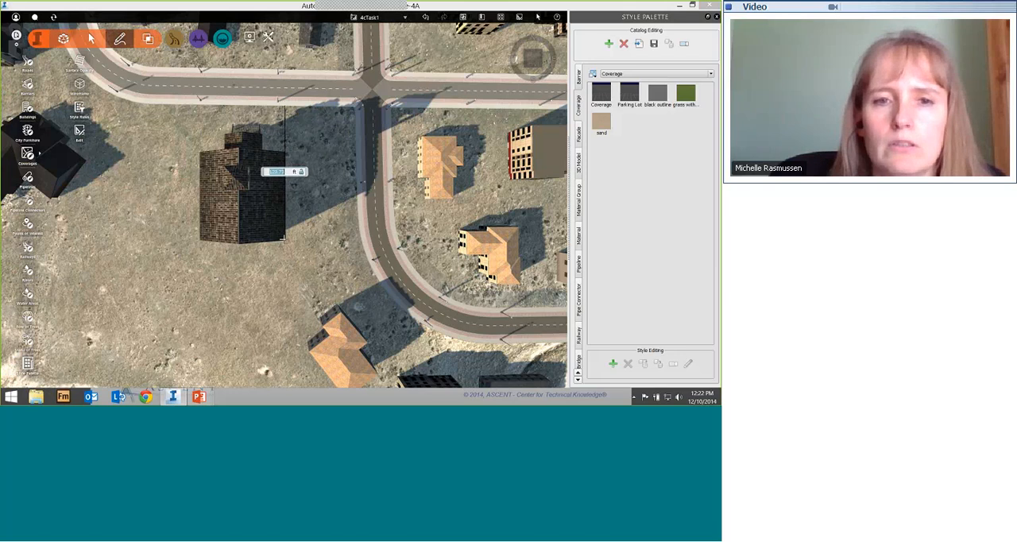
left_click(283, 237)
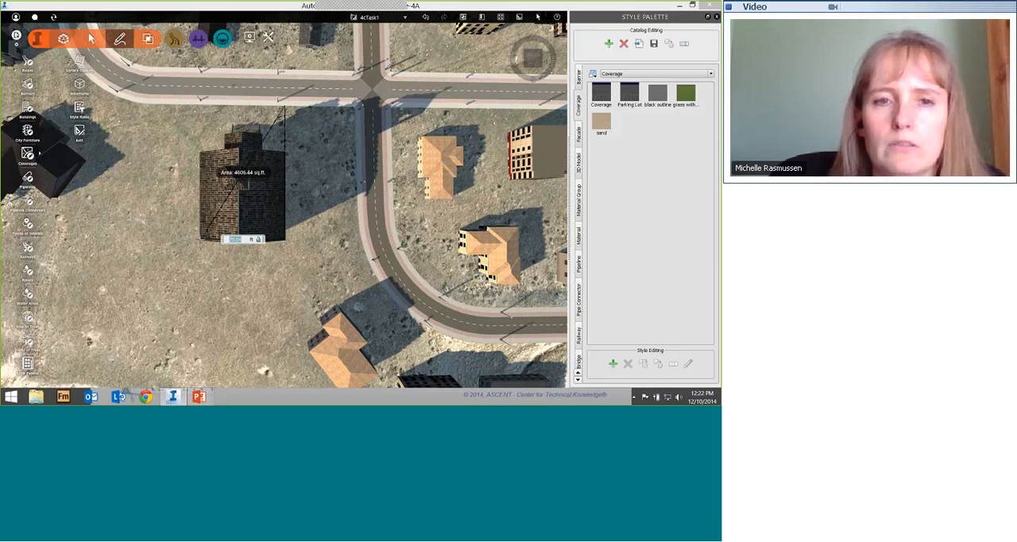
left_click(200, 239)
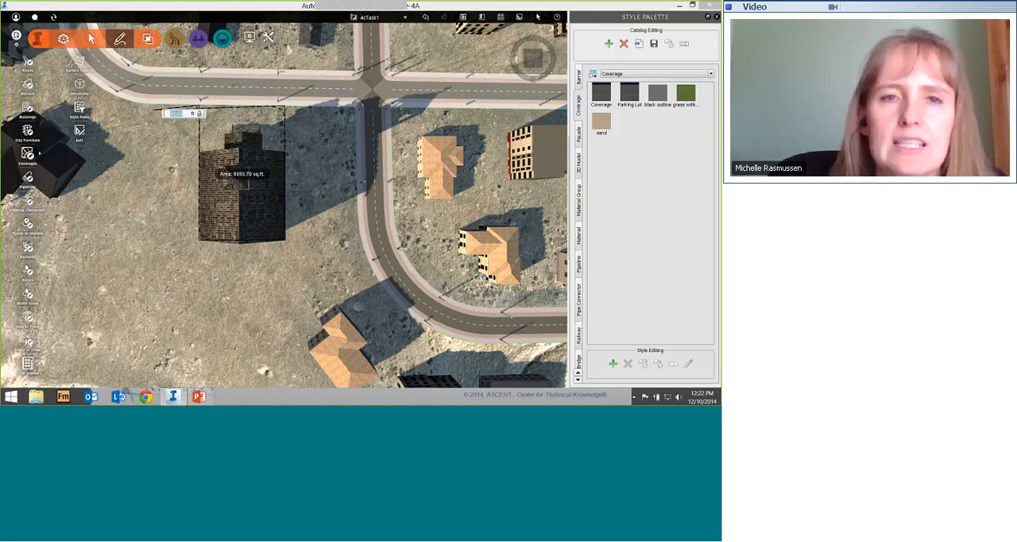
double_click(194, 140)
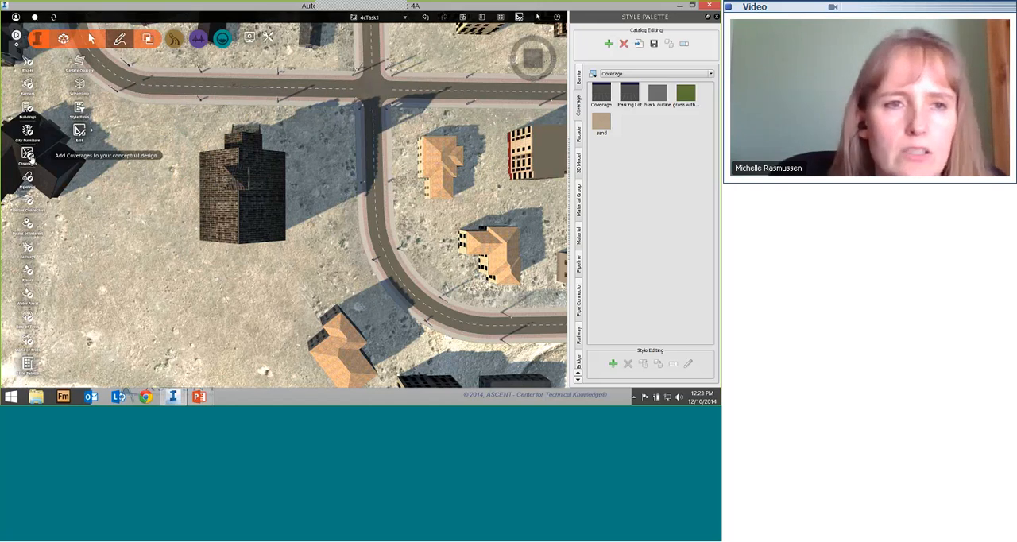
Step: Draw a Parking Lot coverage of about 31,700 sq ft around three sides of the church, with one edge 72 ft long
left_click(27, 154)
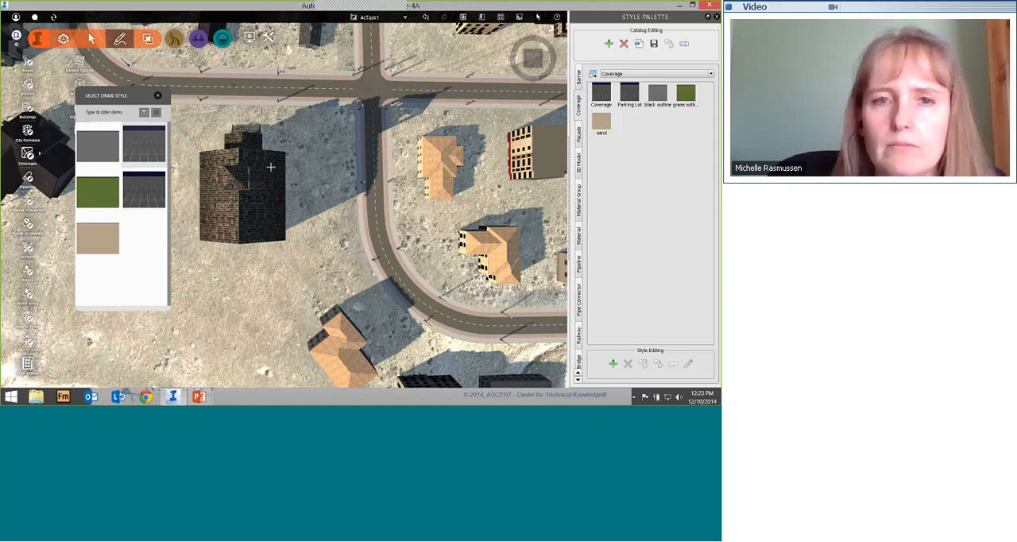
left_click(157, 95)
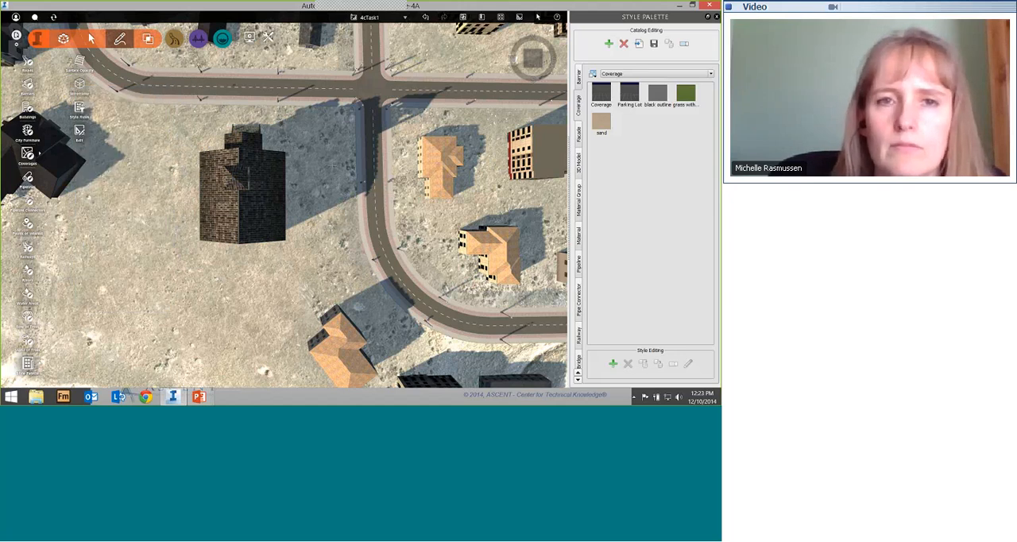
left_click(284, 108)
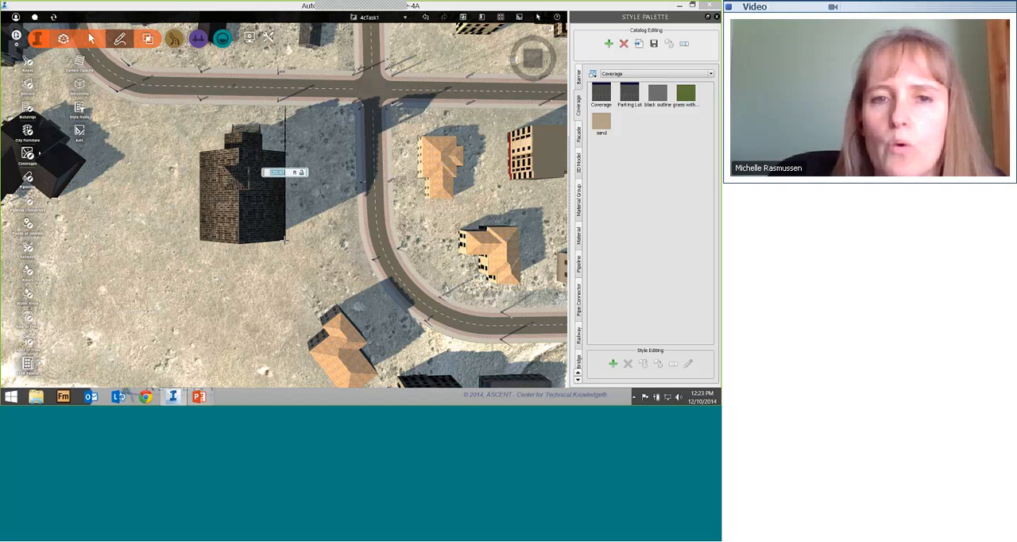
left_click(285, 239)
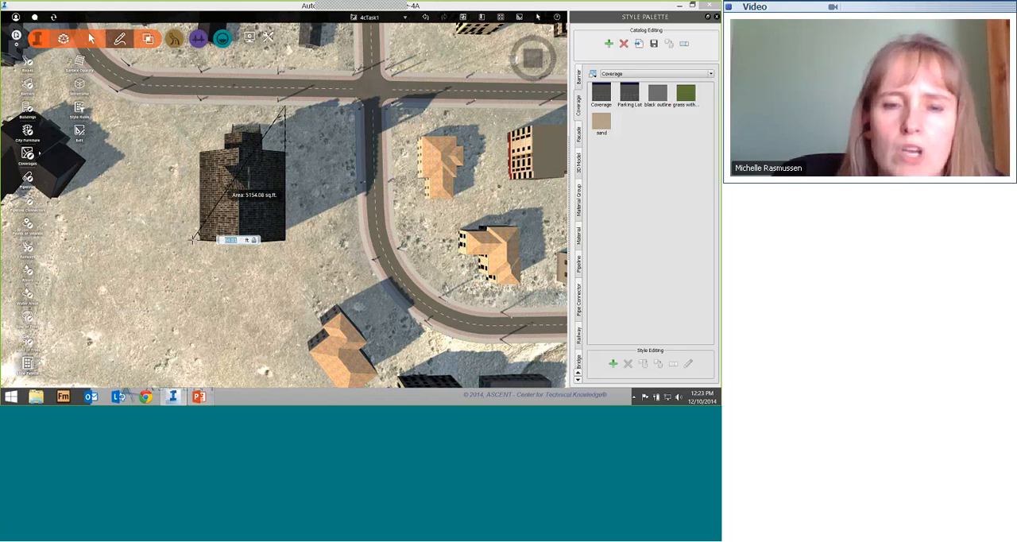
type("72")
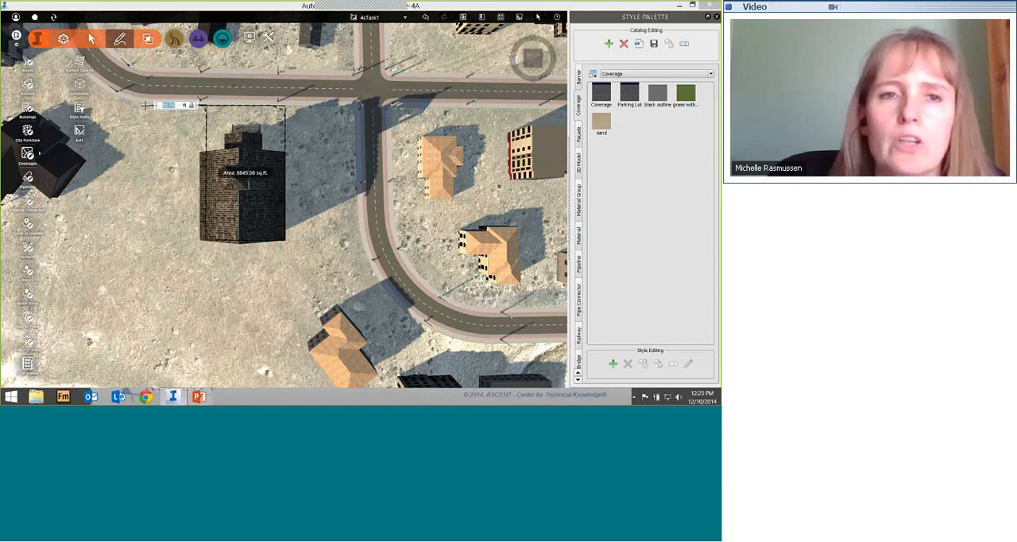
left_click(140, 103)
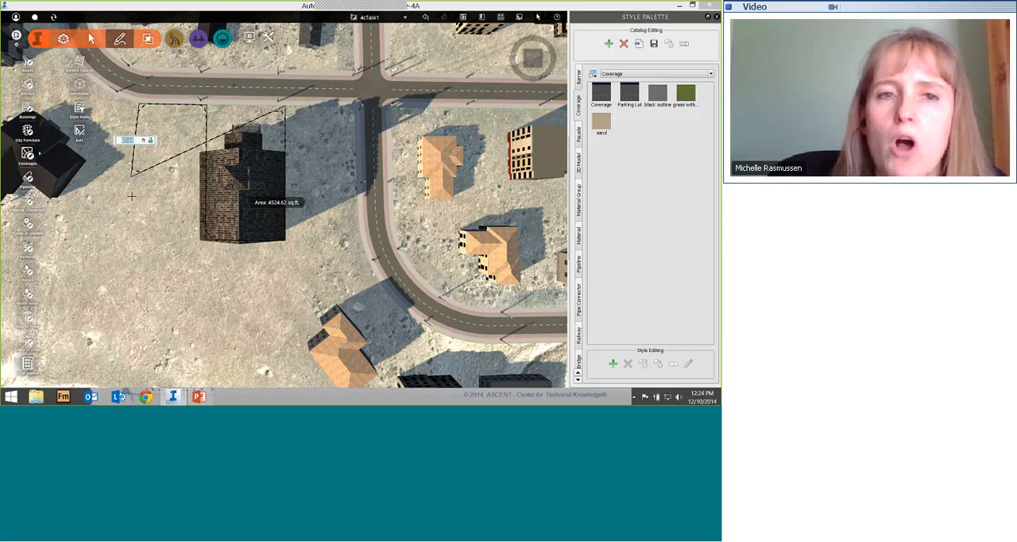
left_click(134, 305)
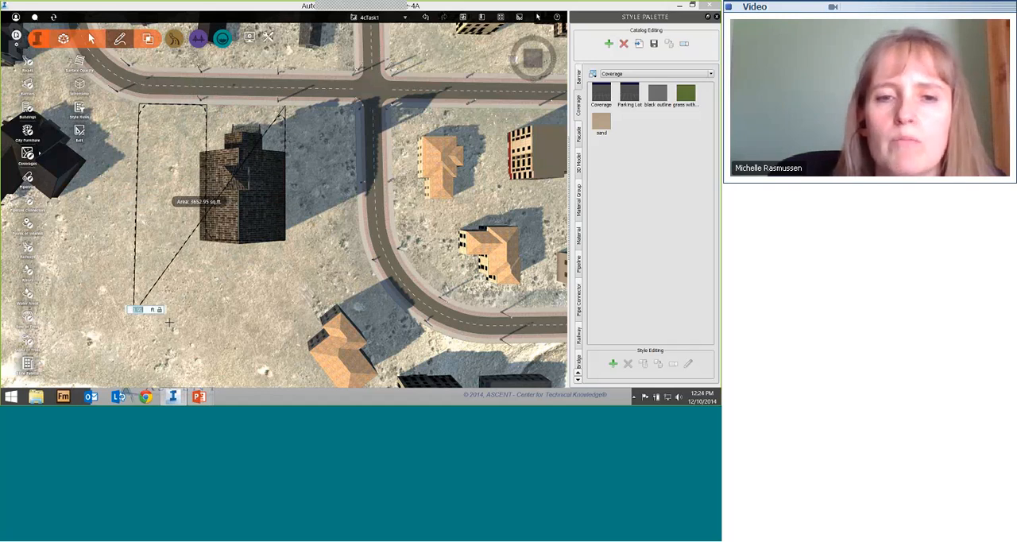
left_click(239, 357)
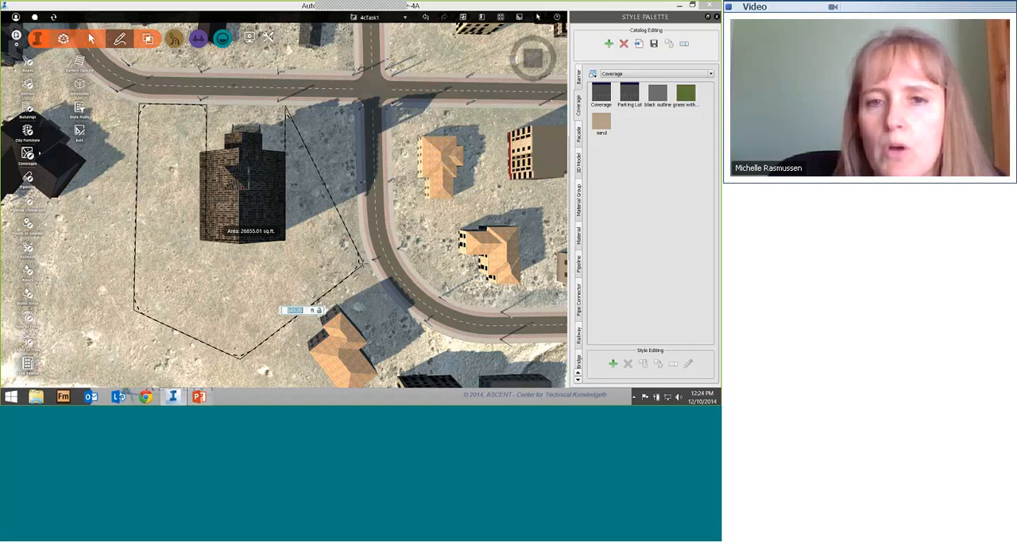
left_click(362, 262)
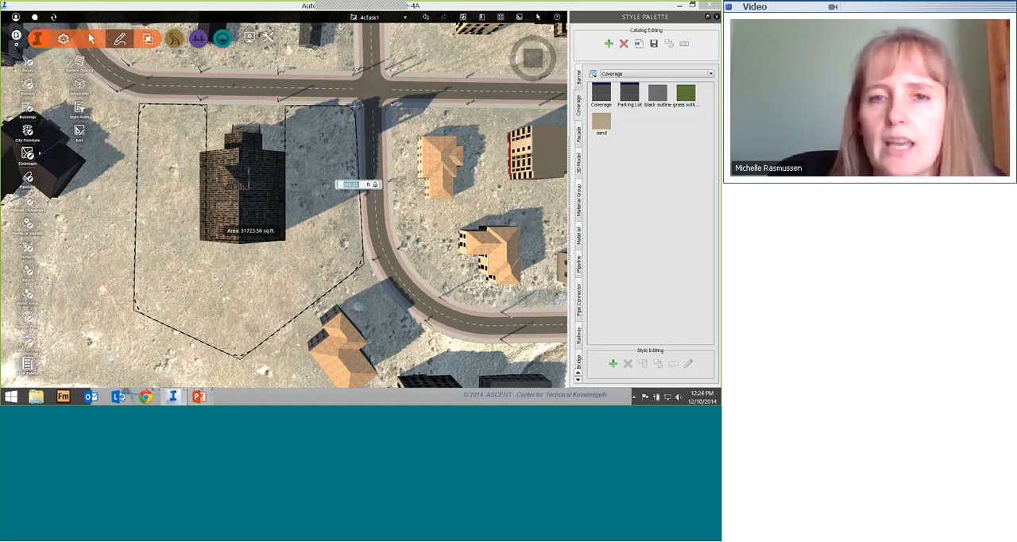
double_click(357, 106)
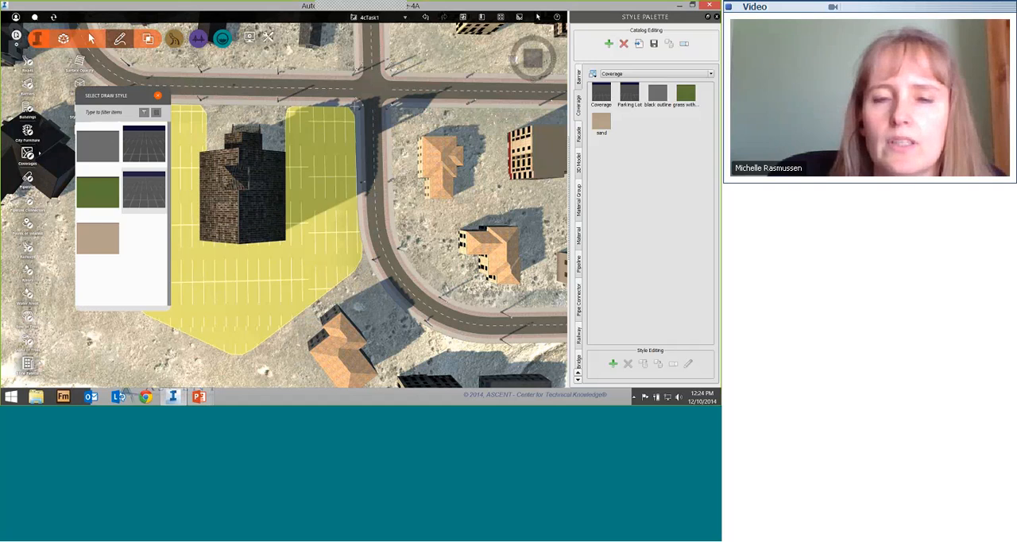
left_click(158, 96)
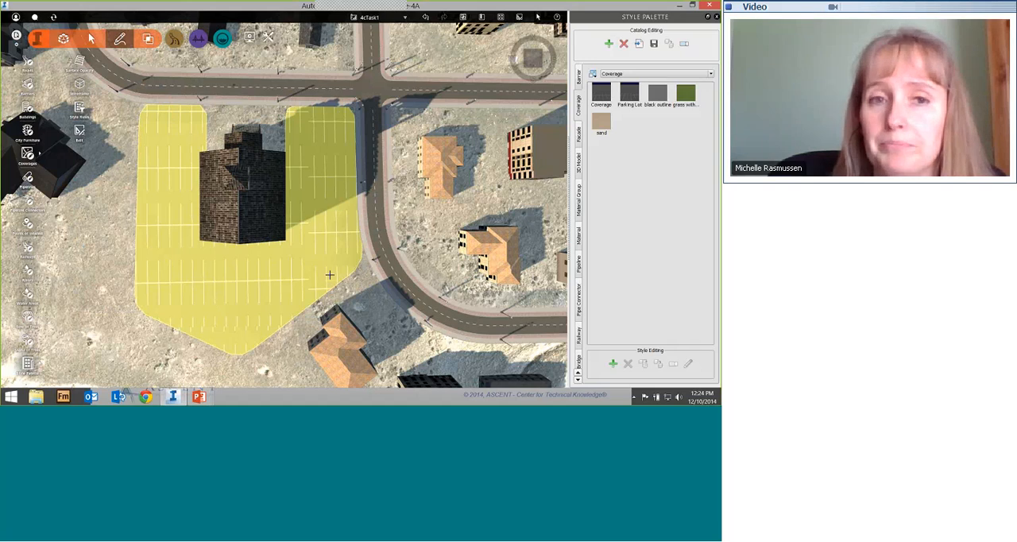
Step: Look across the neighbourhood from the church to the large empty lot enclosed by the roads, and view it from above
scroll(292, 236, "down", 3)
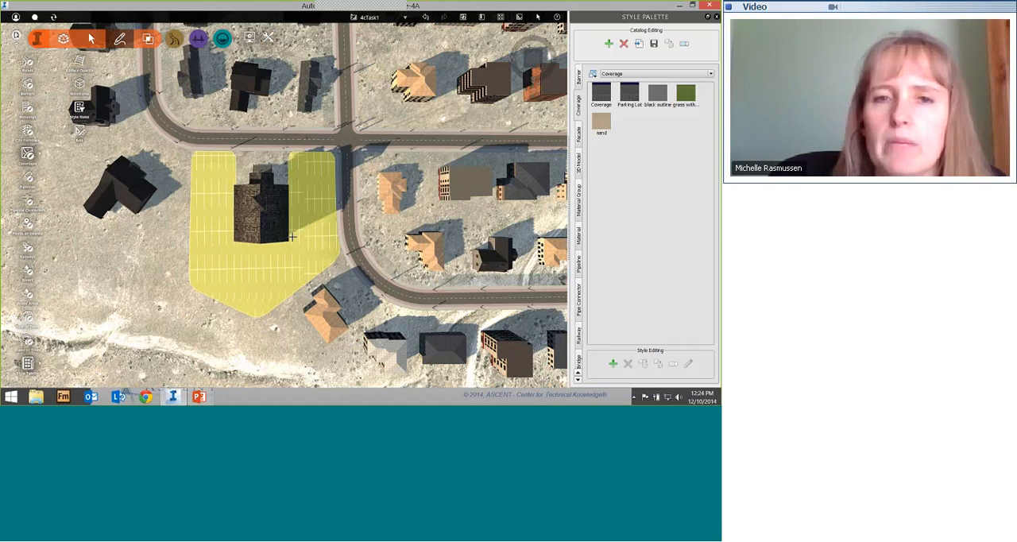
scroll(292, 236, "down", 4)
middle_click_drag(397, 238, 171, 250)
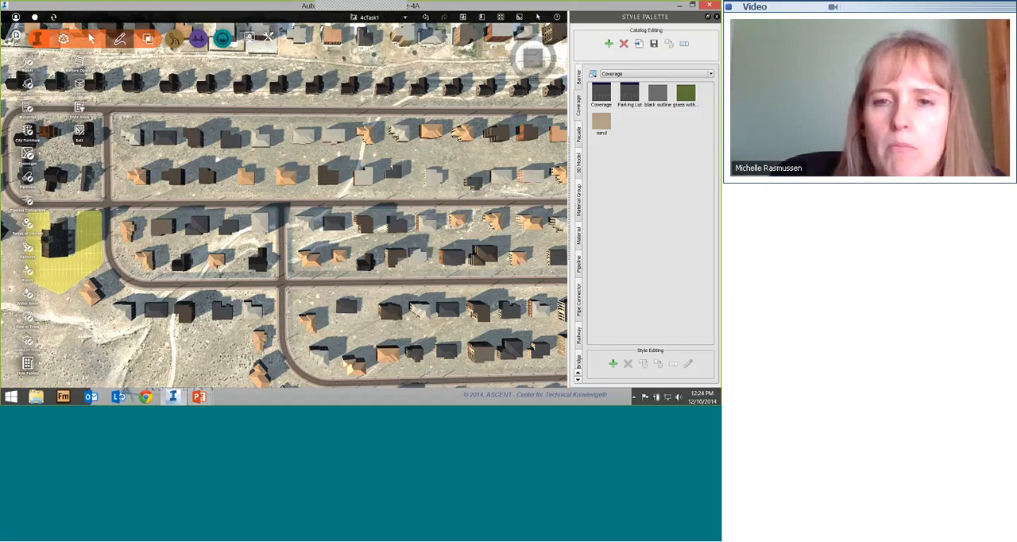
middle_click_drag(240, 258, 109, 236)
middle_click_drag(534, 192, 212, 183)
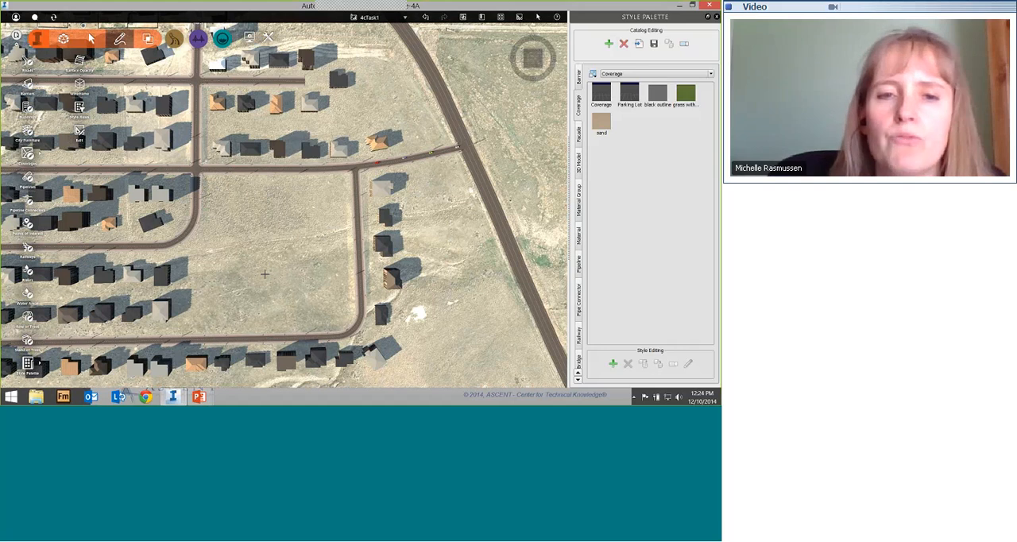
left_click_drag(259, 299, 262, 233)
left_click_drag(481, 197, 483, 145)
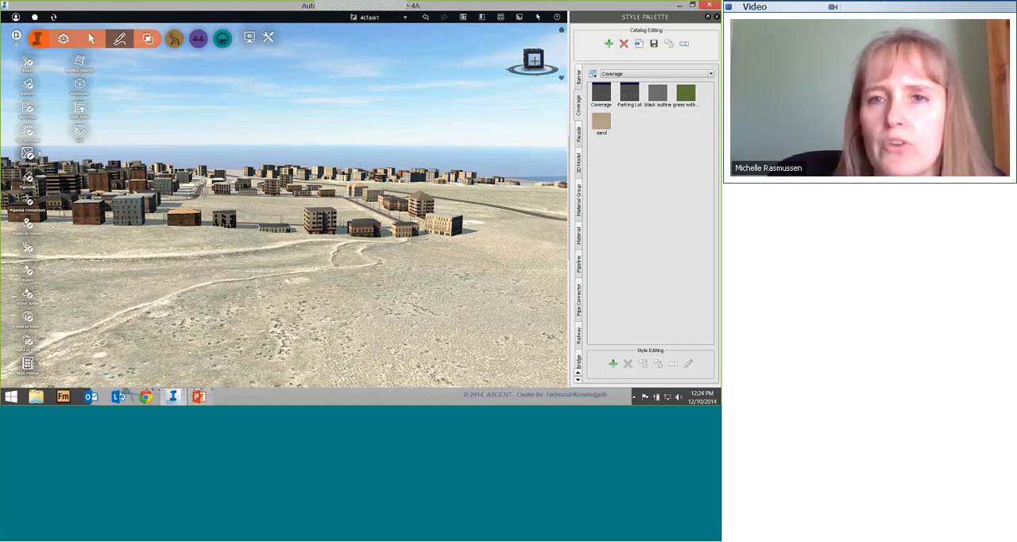
left_click(535, 62)
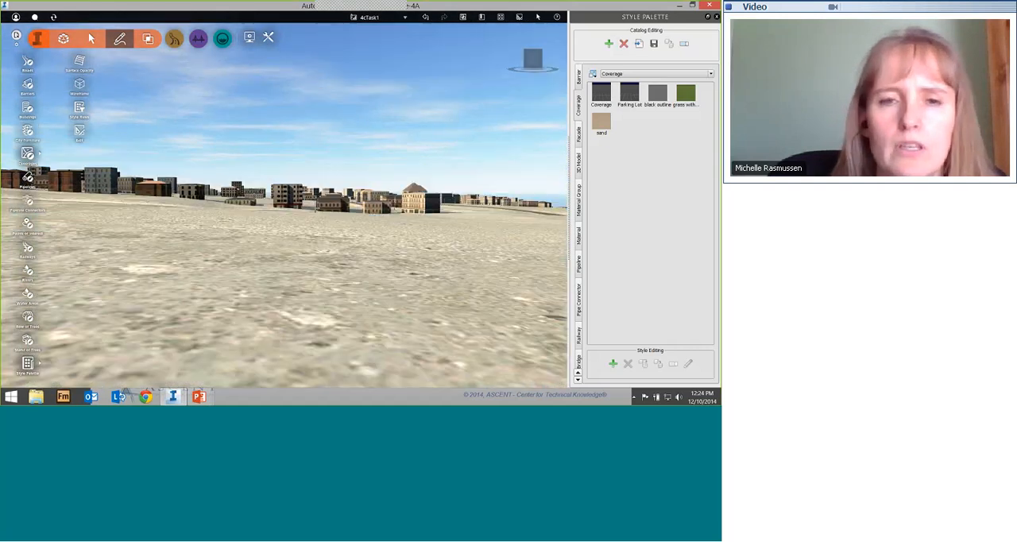
scroll(260, 210, "up", 8)
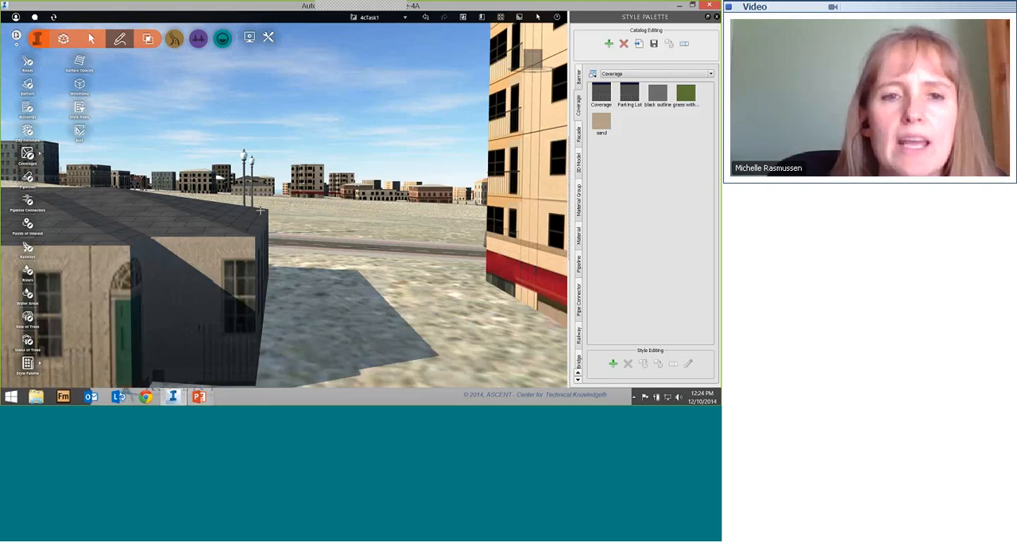
scroll(261, 210, "down", 5)
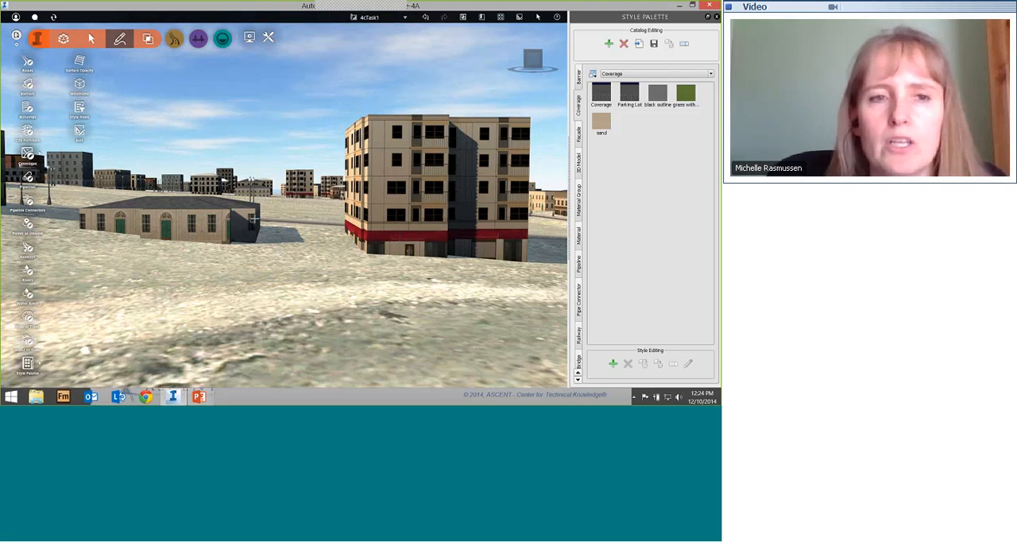
left_click_drag(255, 219, 271, 332)
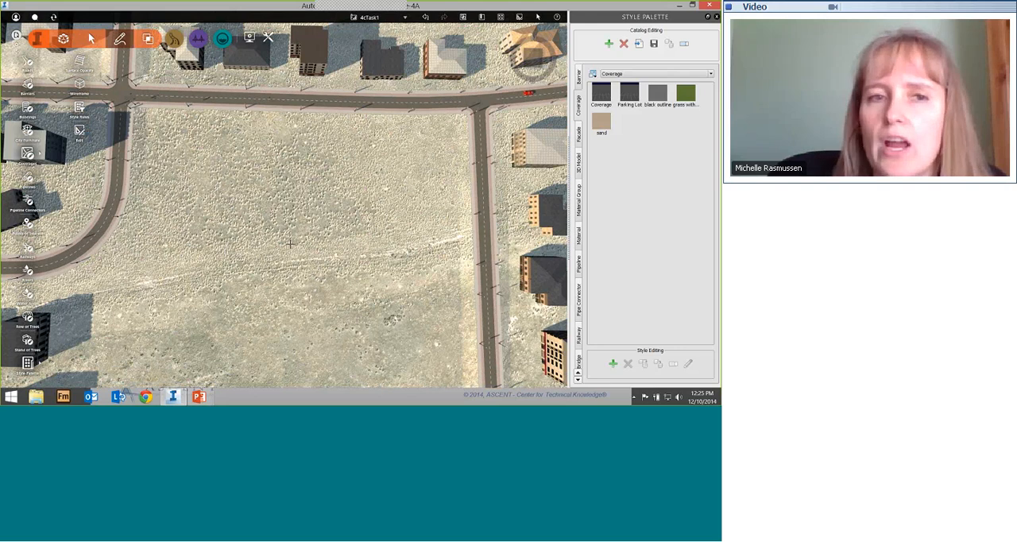
middle_click_drag(305, 264, 297, 211)
scroll(297, 210, "down", 2)
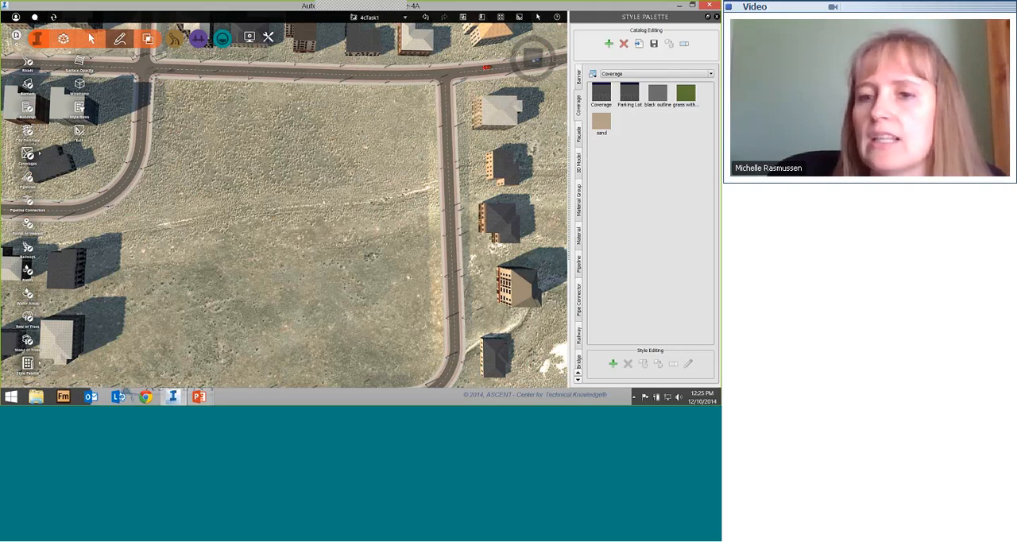
Step: Create a new coverage style with the roadway material Surface Black Asphalt w_Center Line as its fill
left_click(612, 365)
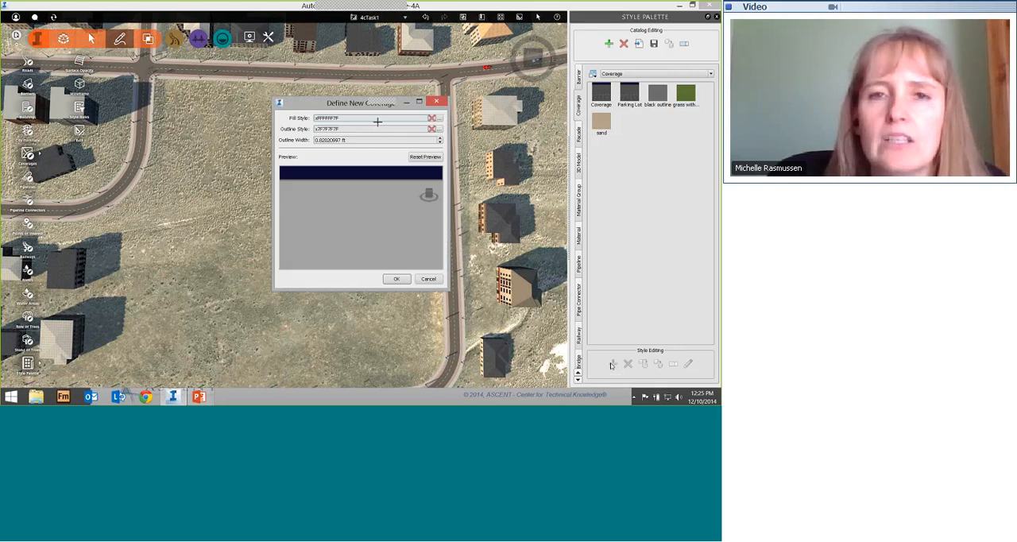
left_click(439, 118)
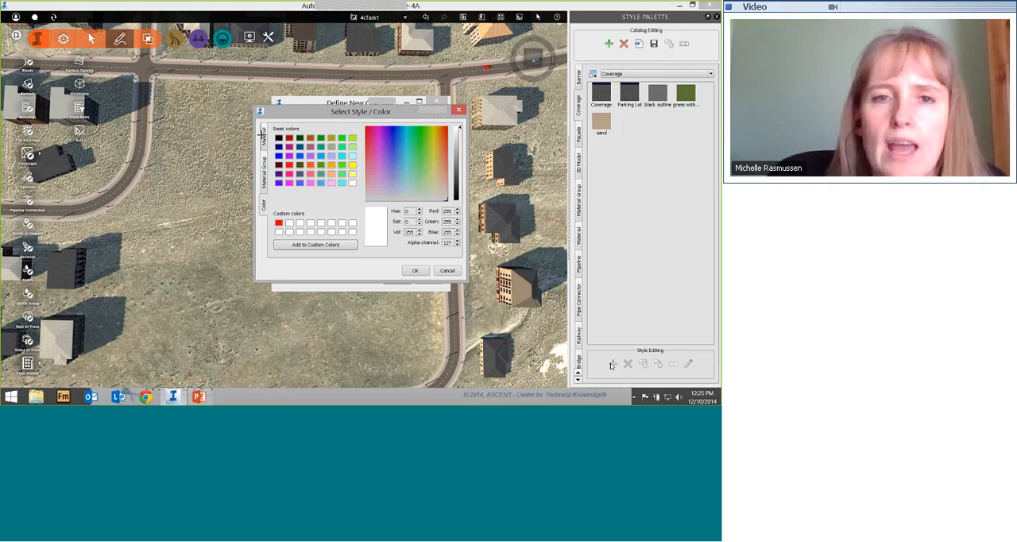
left_click(263, 135)
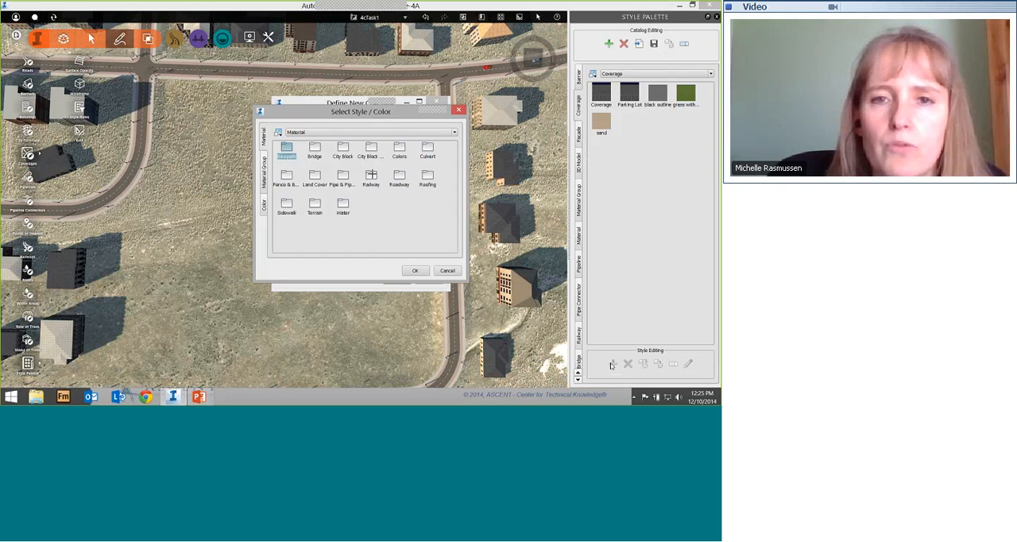
double_click(370, 175)
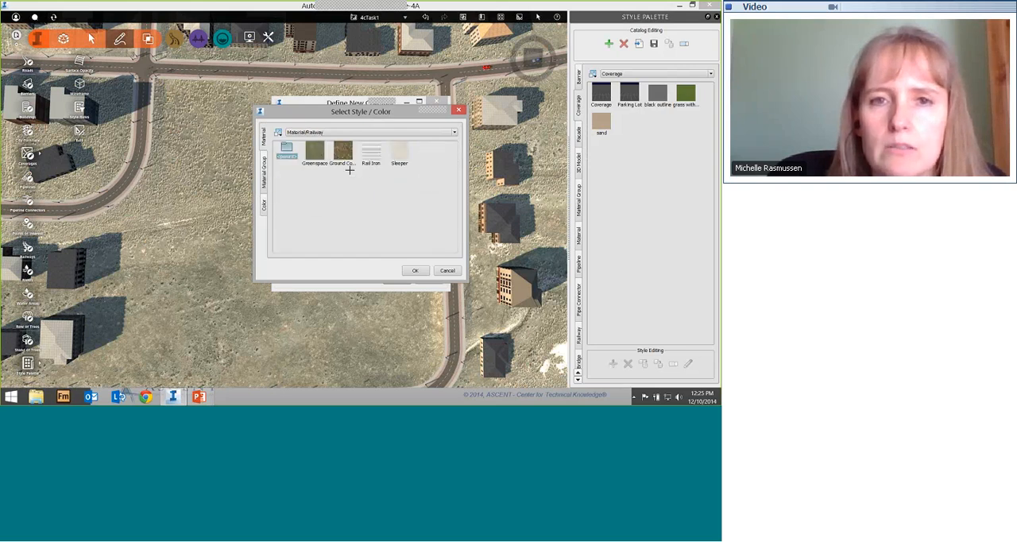
double_click(286, 149)
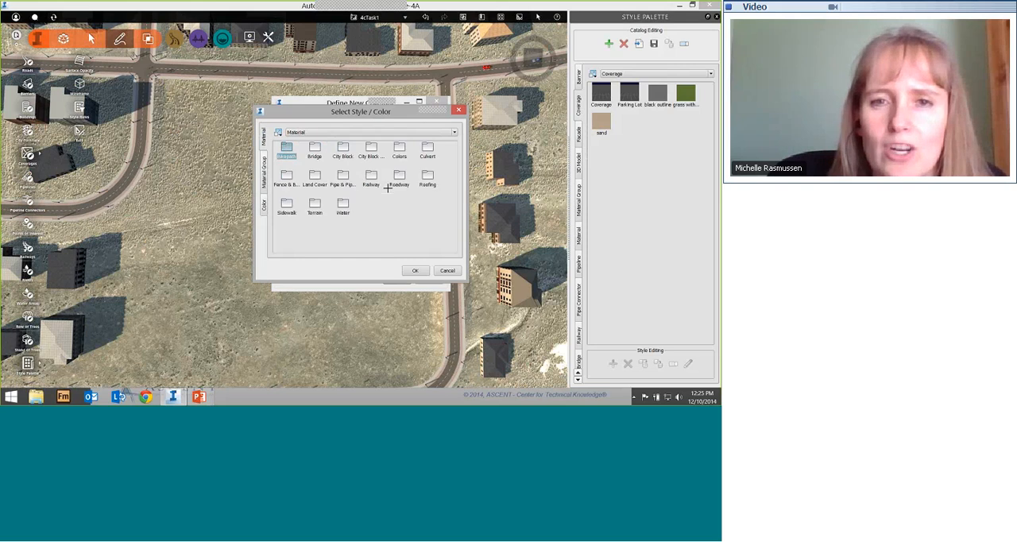
double_click(399, 175)
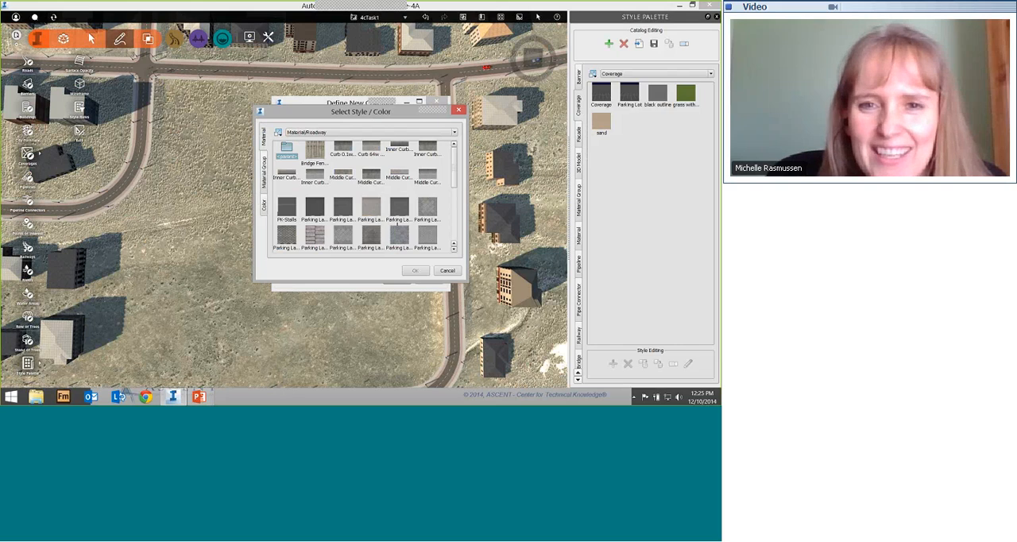
scroll(398, 225, "down", 3)
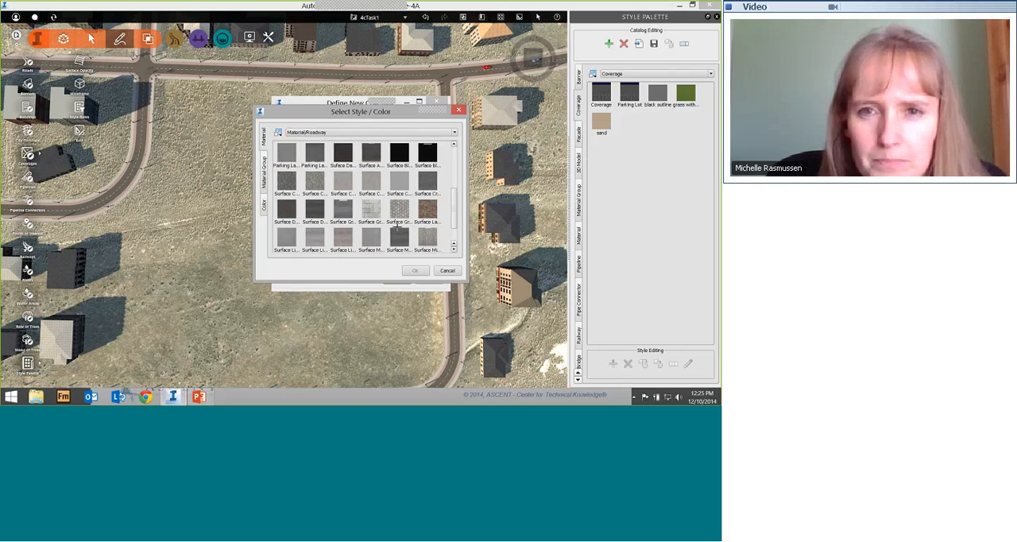
double_click(429, 153)
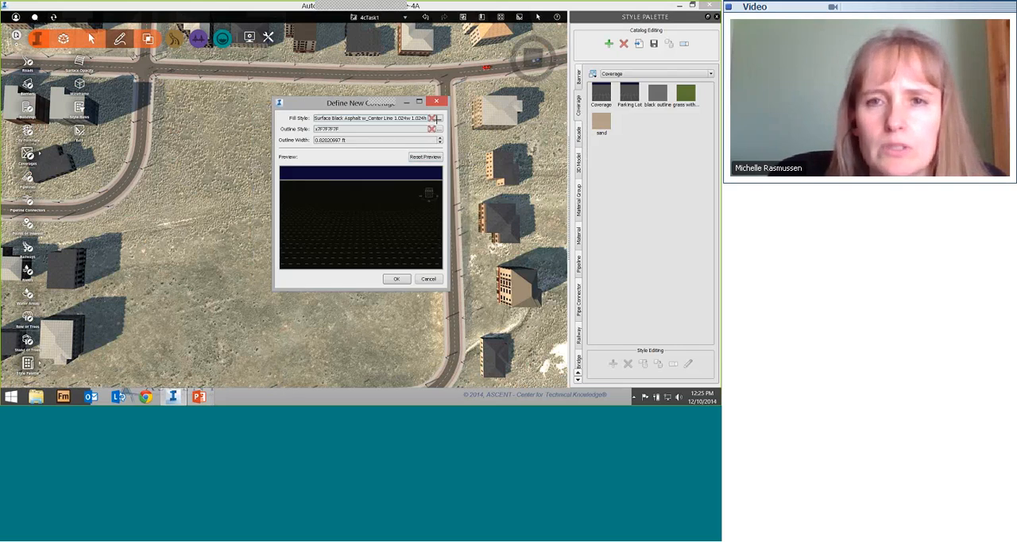
Step: Clear the new coverage style's outline and save the style under the name Black top
scroll(366, 251, "up", 3)
scroll(366, 251, "up", 2)
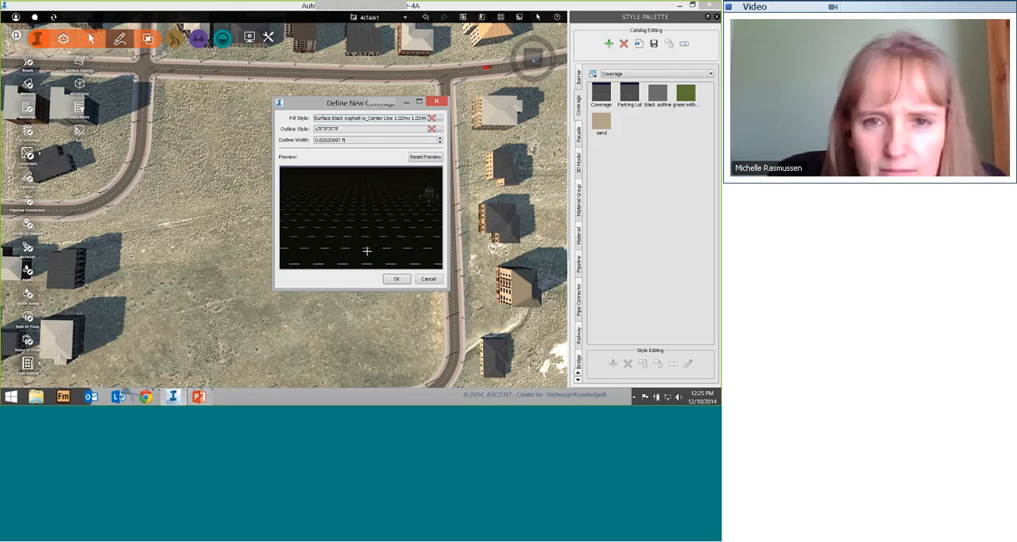
scroll(366, 250, "down", 3)
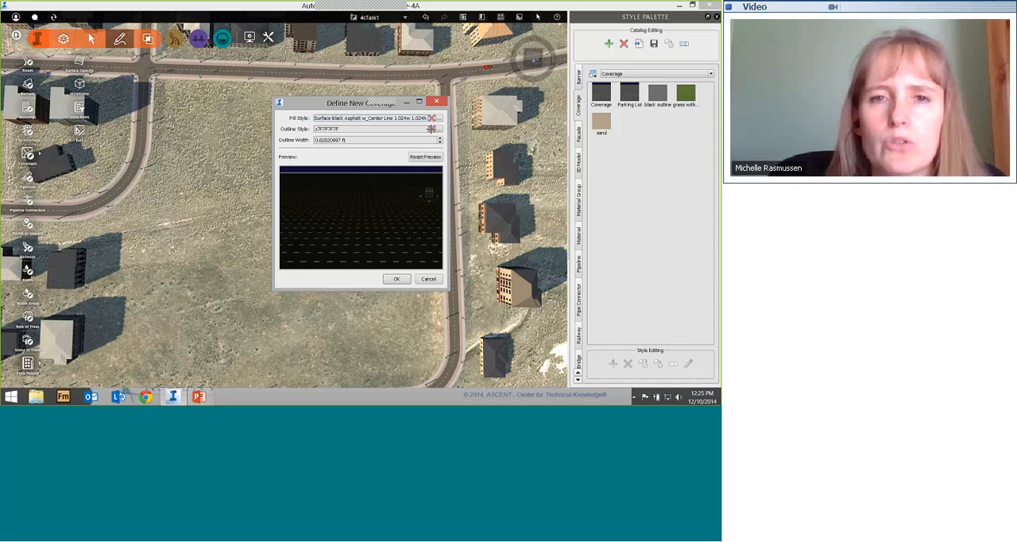
left_click(431, 129)
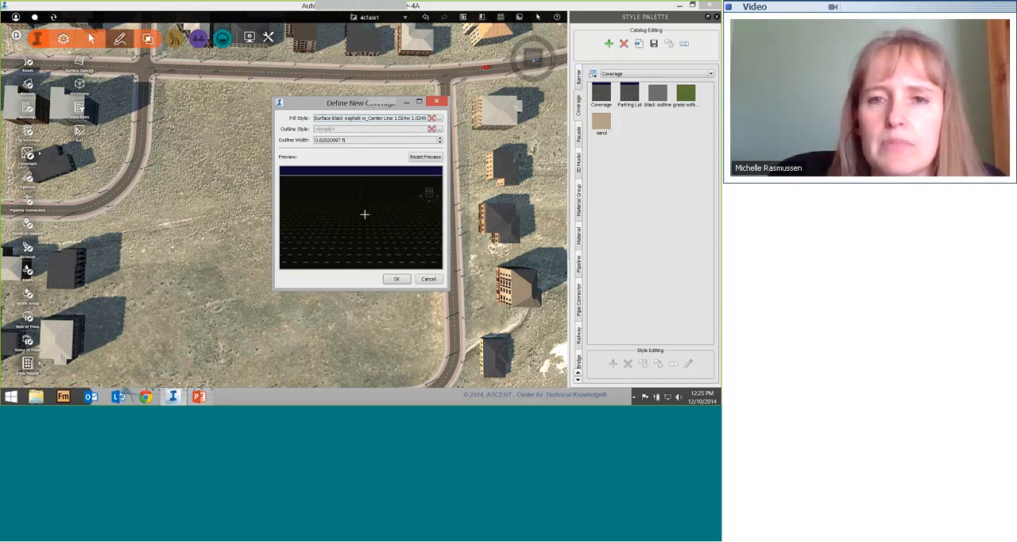
left_click_drag(361, 215, 332, 212)
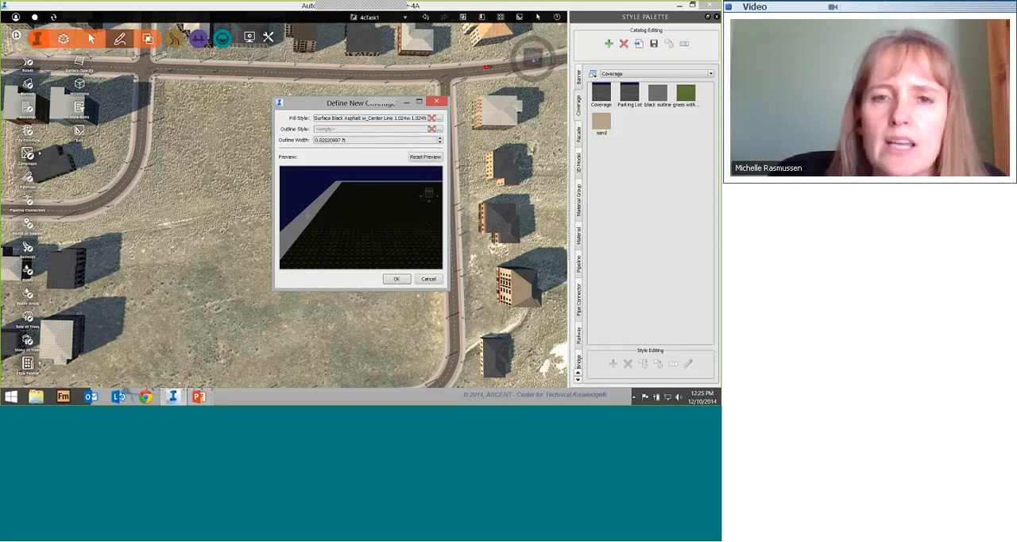
left_click(396, 279)
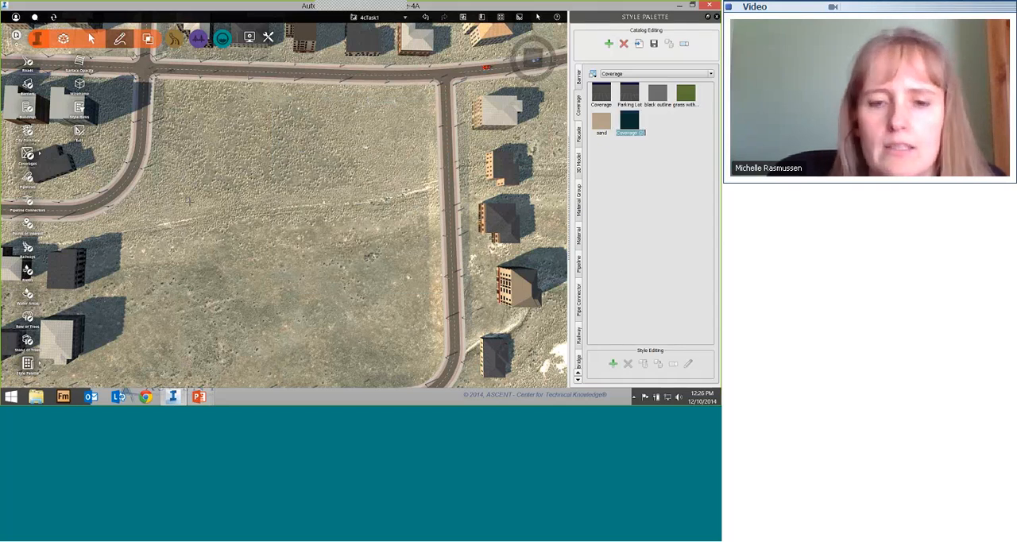
type("Black")
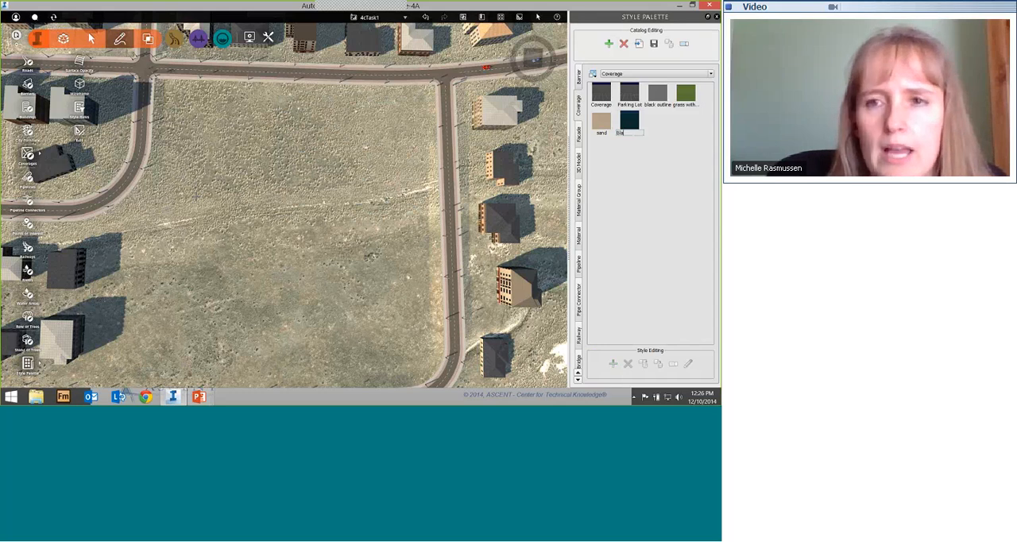
type(" top")
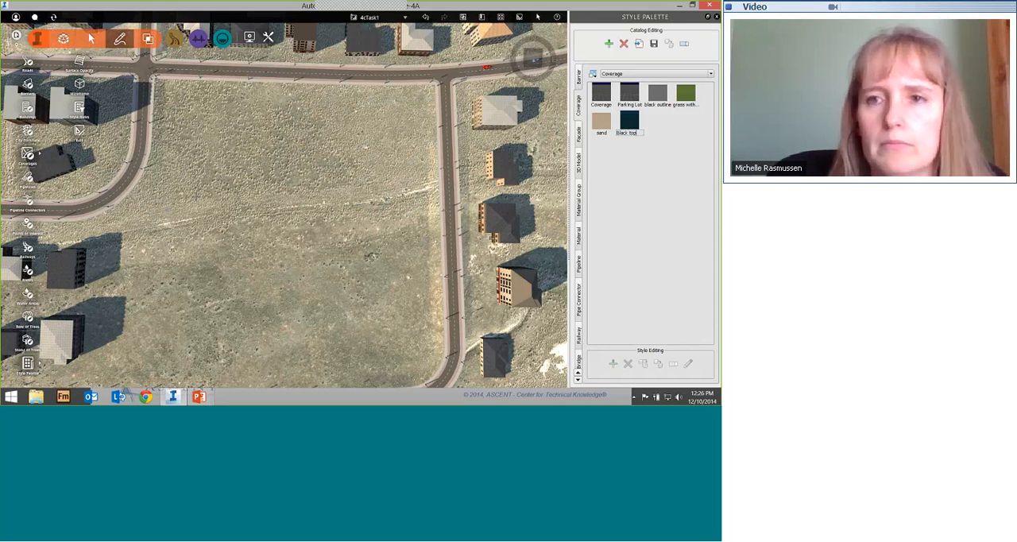
key("Return")
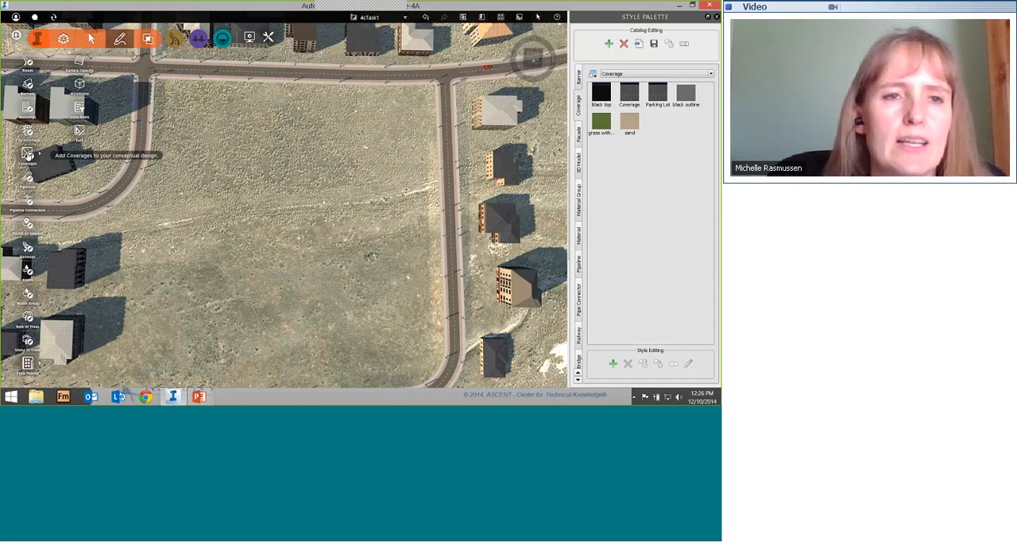
Step: Draw a four-sided coverage in the empty lot, with edges of 300 ft, 350 ft and 300 ft
left_click(28, 153)
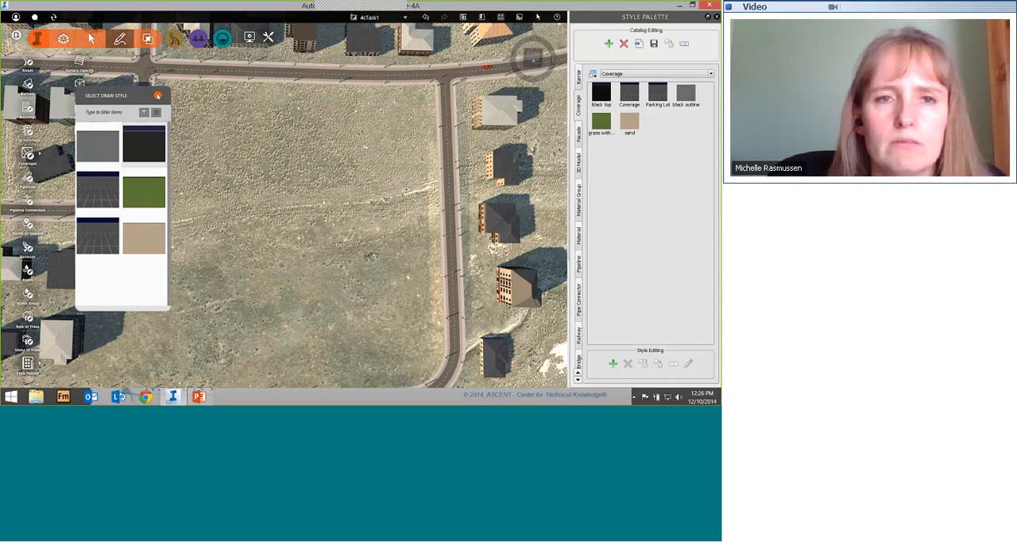
left_click(157, 95)
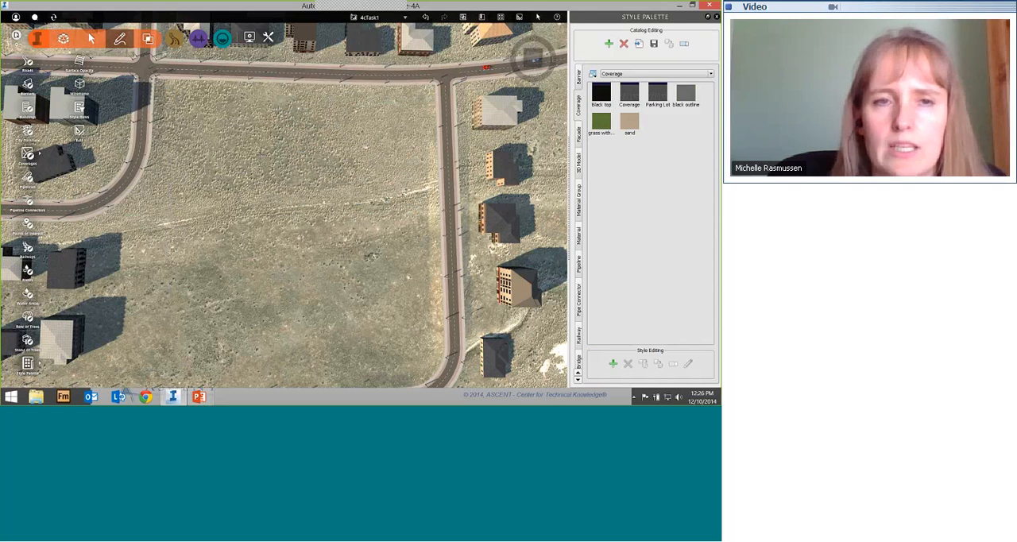
left_click(406, 123)
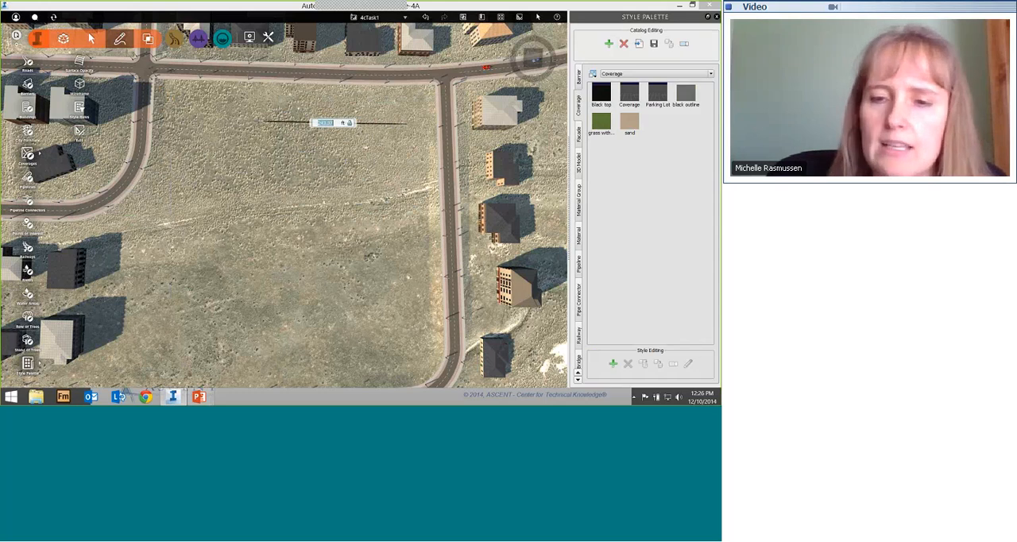
type("300")
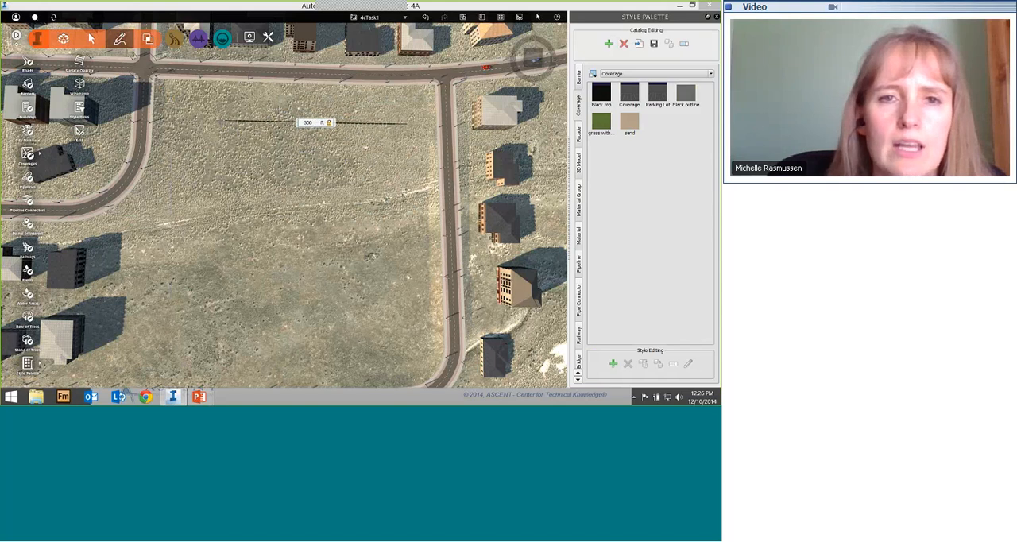
key("Return")
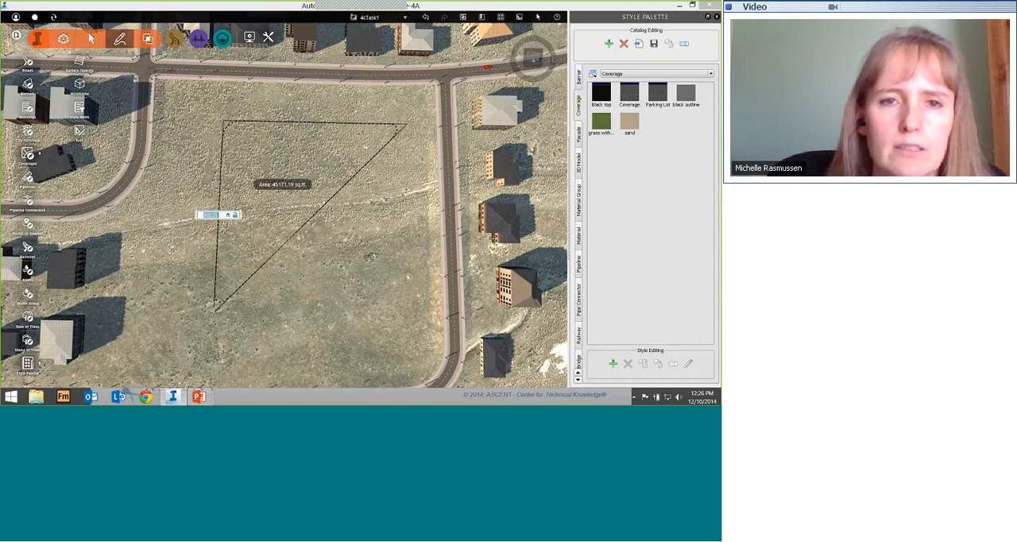
type("350")
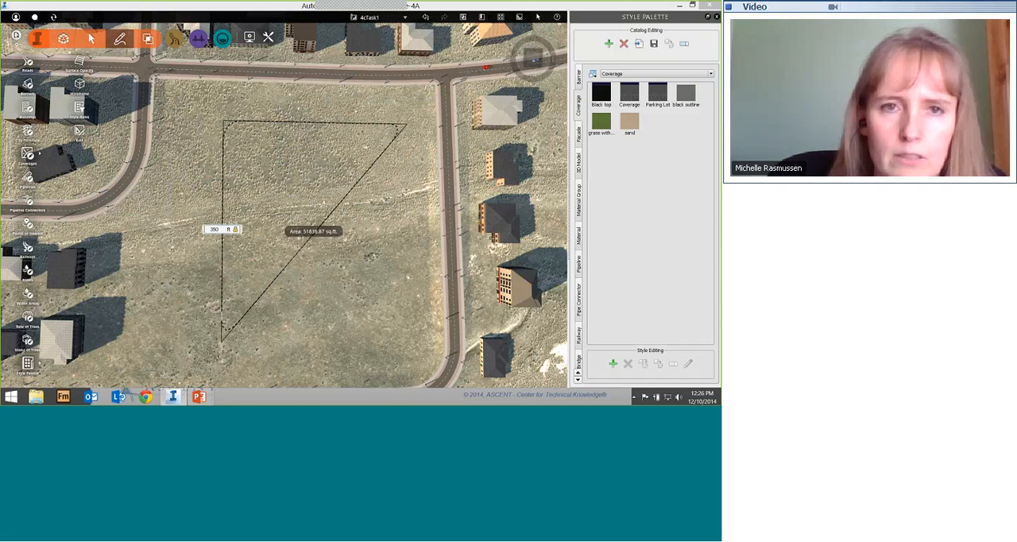
key("Return")
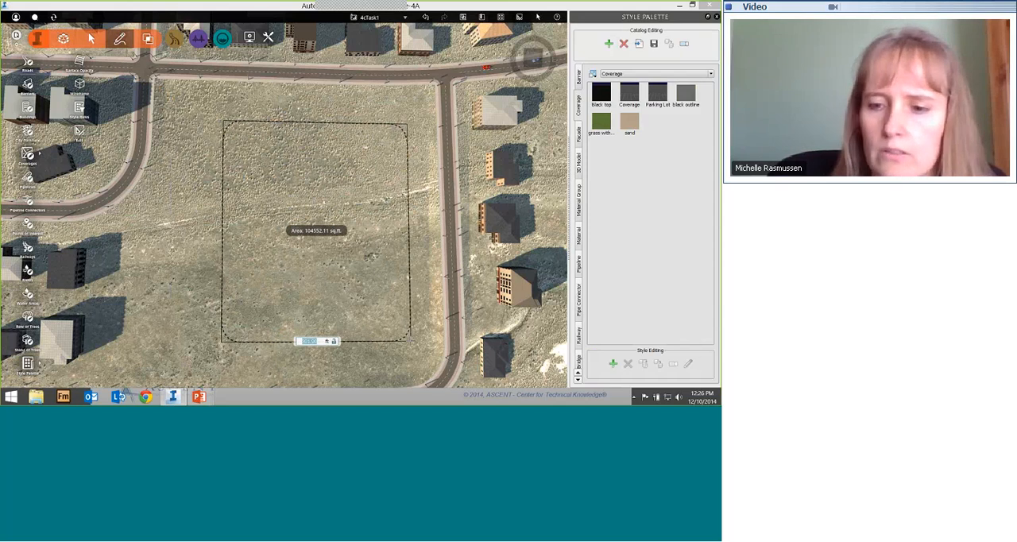
type("300")
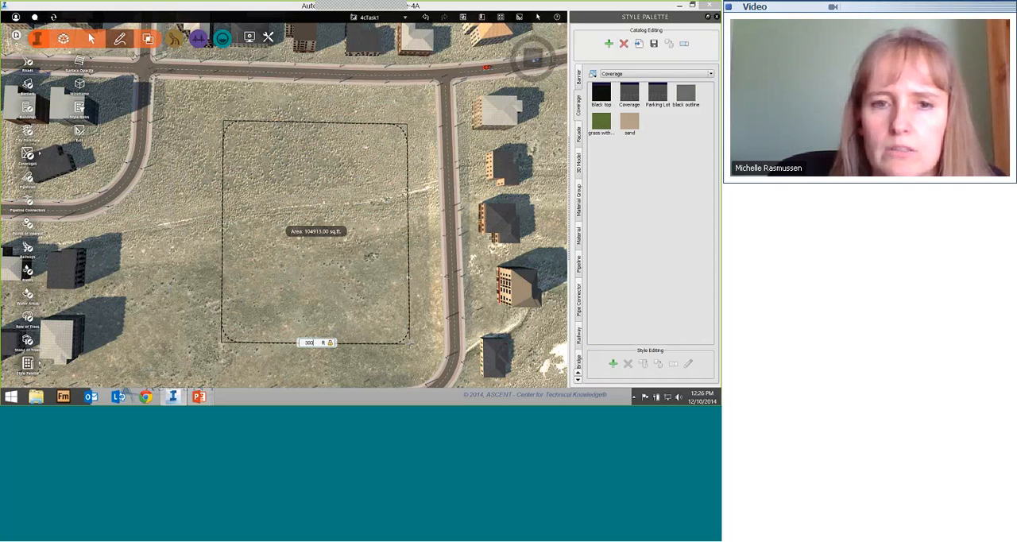
key("Return")
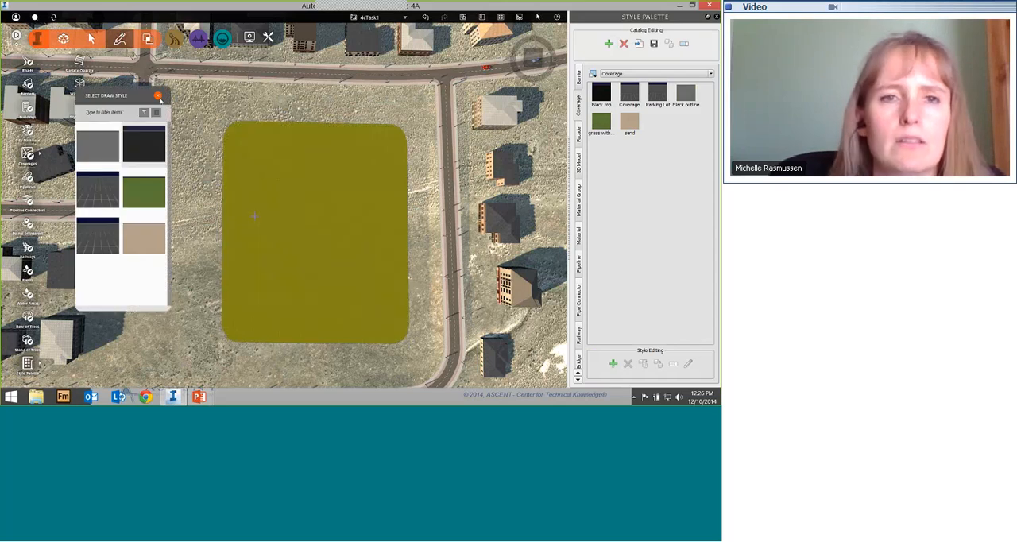
left_click(158, 96)
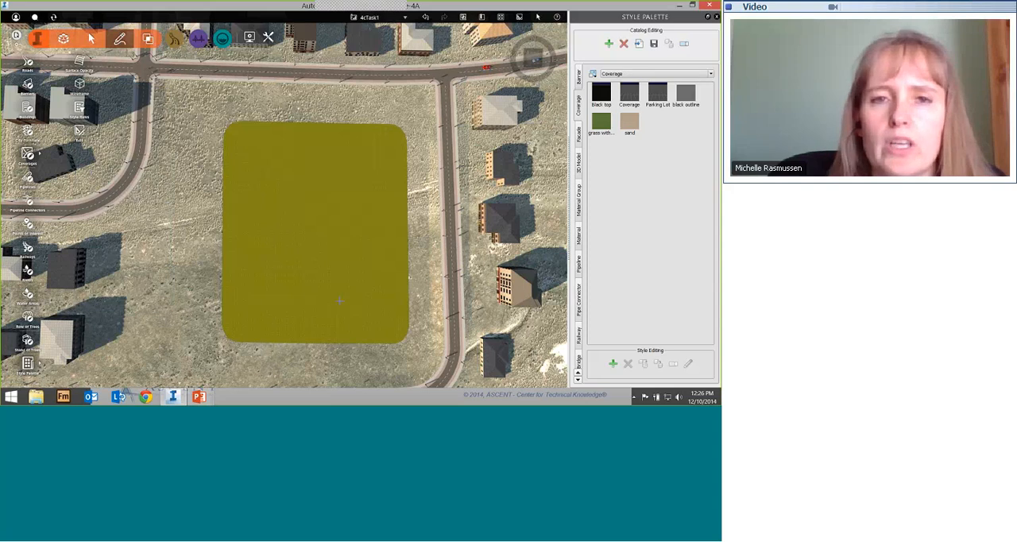
Step: Turn on editing for the new coverage and frame it from above with its corner and rotation grips in view
left_click_drag(339, 299, 340, 218)
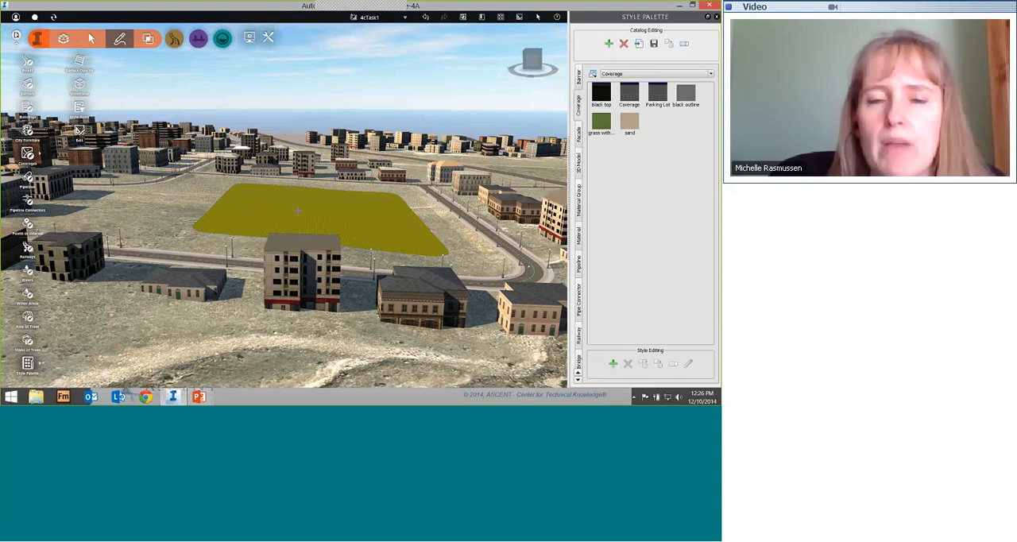
scroll(298, 210, "down", 2)
scroll(298, 210, "up", 5)
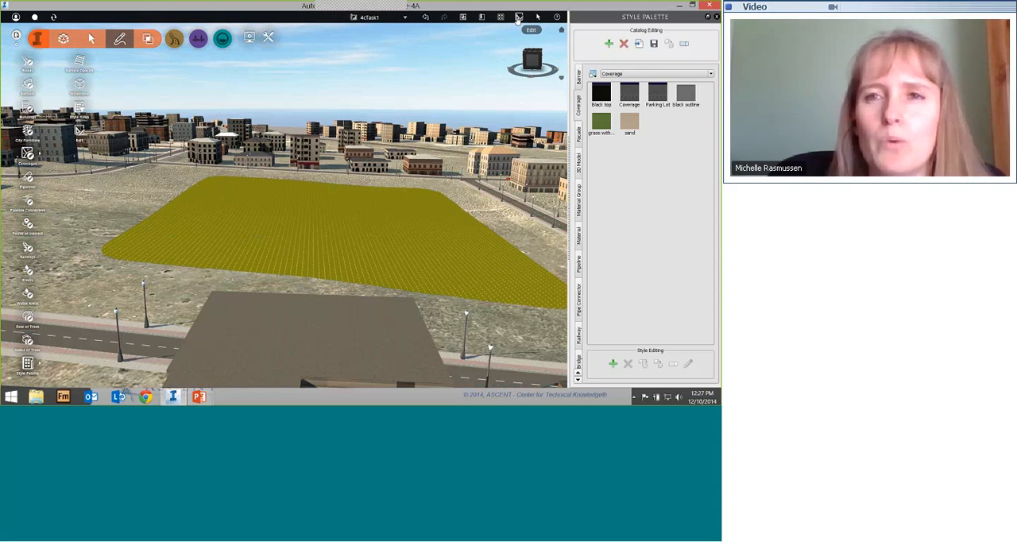
left_click(520, 18)
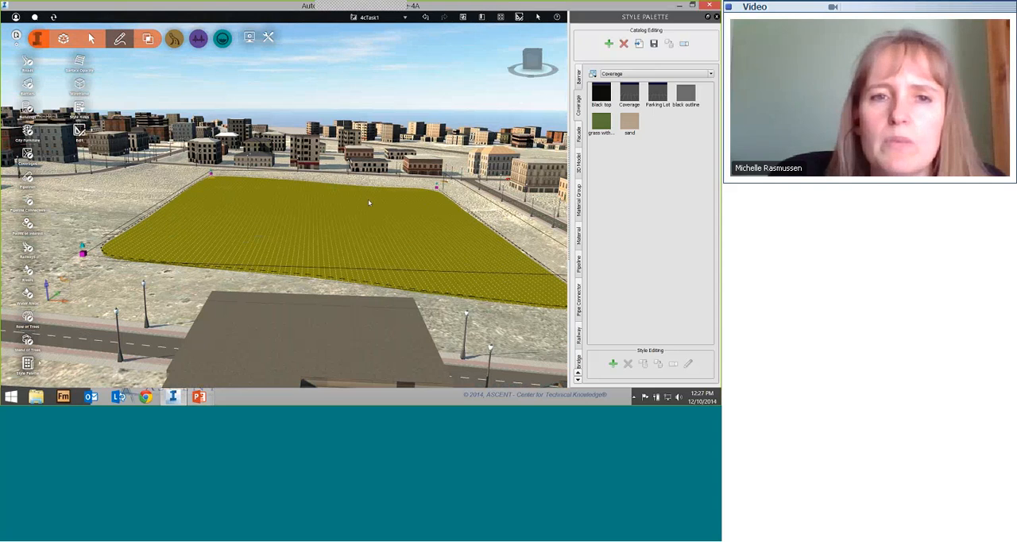
left_click_drag(368, 198, 375, 341)
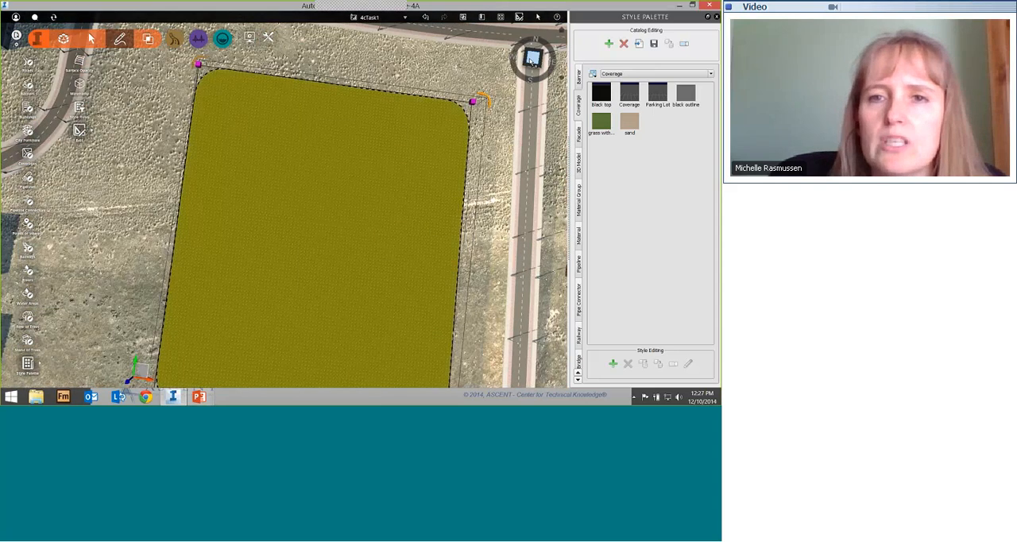
left_click(532, 60)
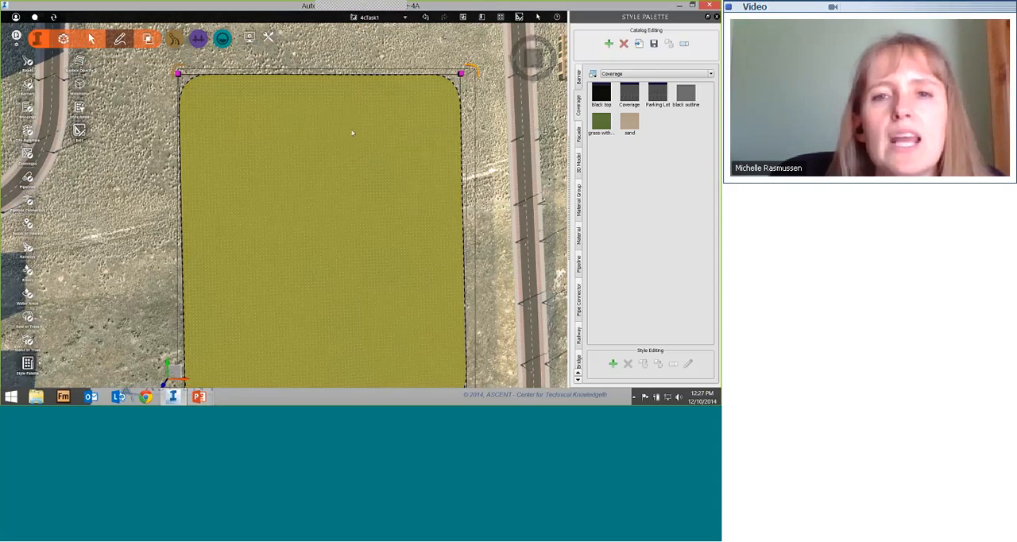
middle_click_drag(355, 132, 375, 77)
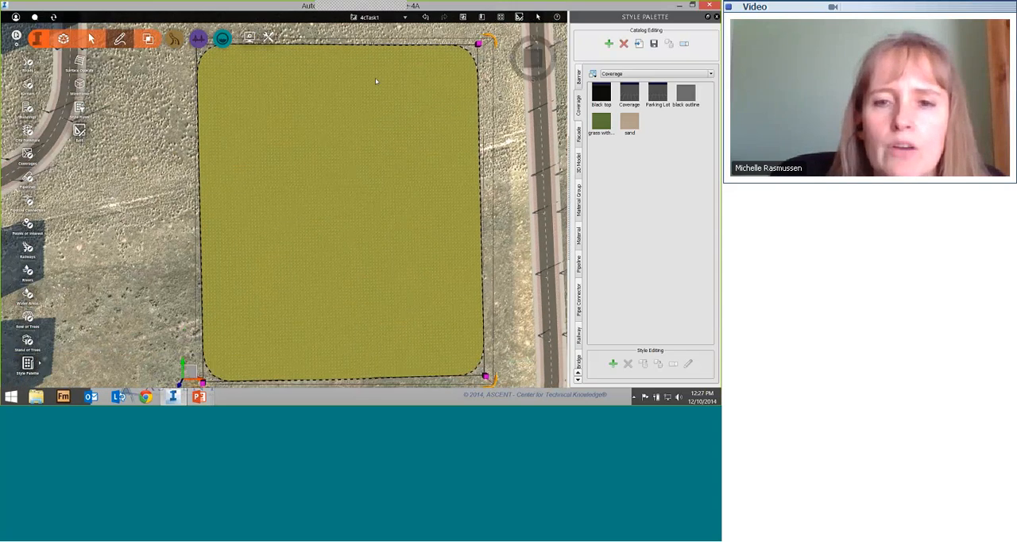
middle_click_drag(342, 127, 310, 173)
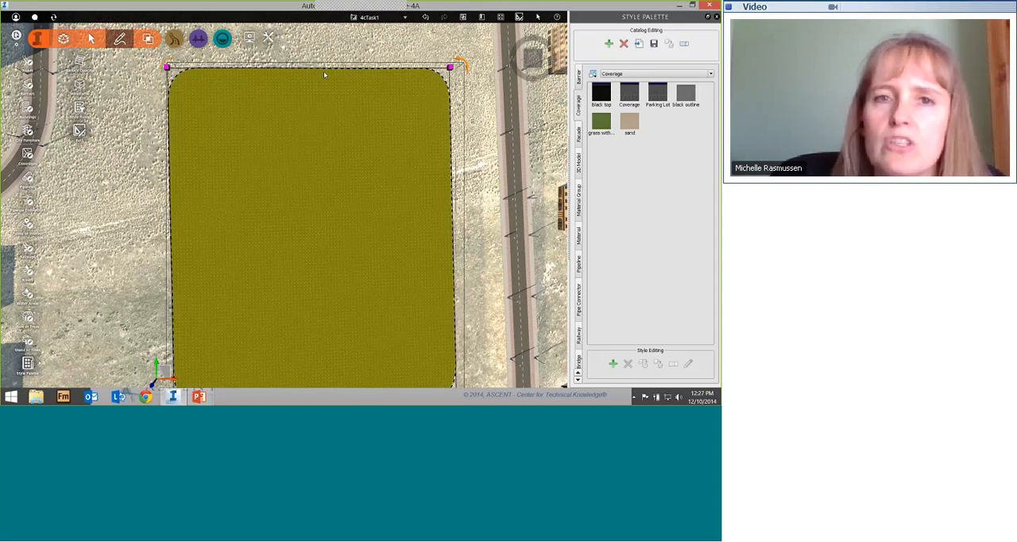
scroll(388, 116, "down", 3)
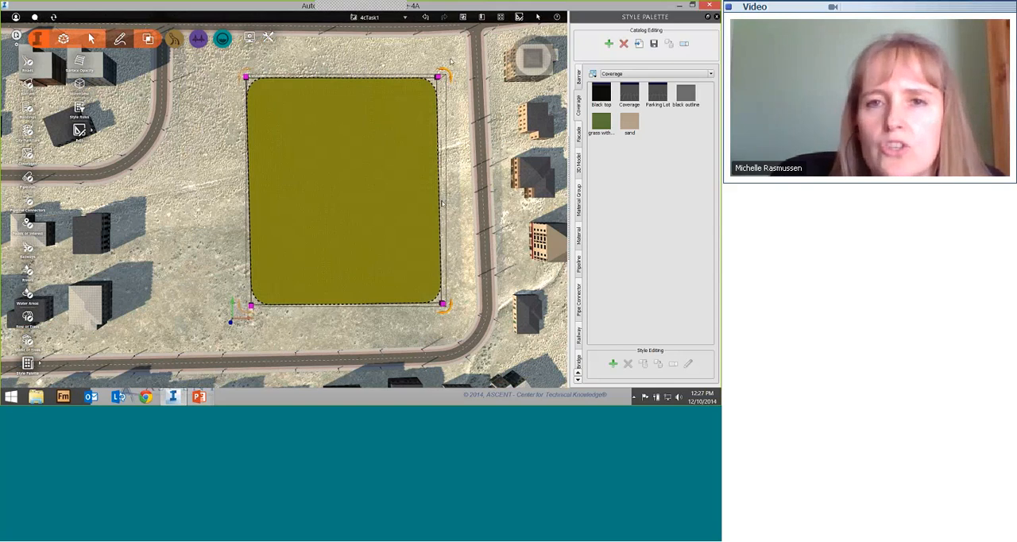
Step: Rotate the coverage by an angle of 90 degrees and turn it slightly further freehand
mouse_move(443, 74)
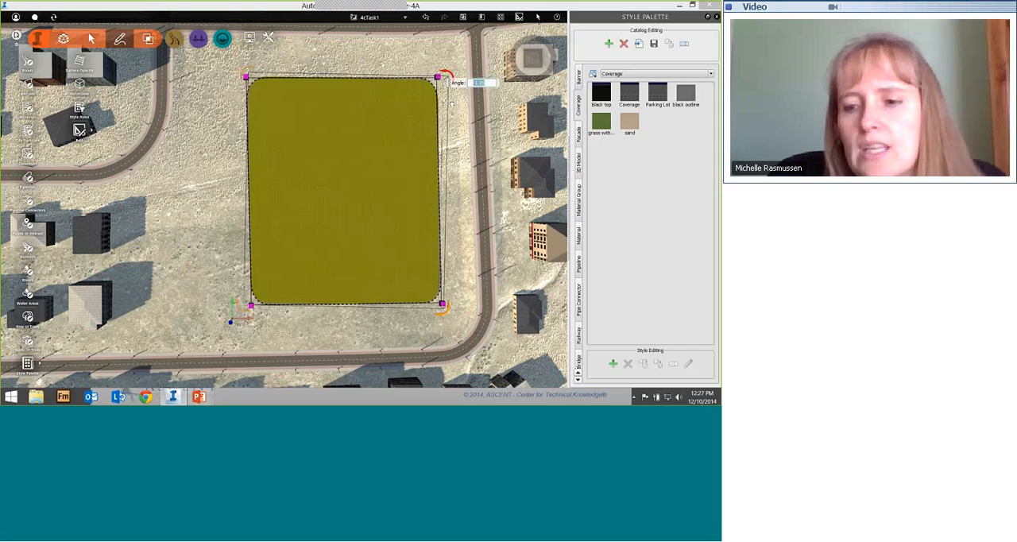
type("90")
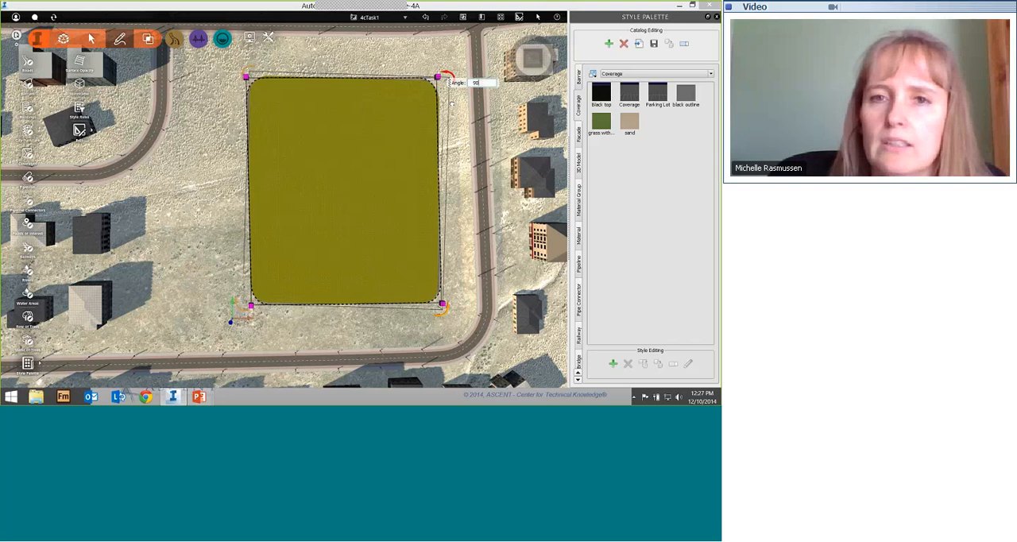
key("Return")
left_click(443, 74)
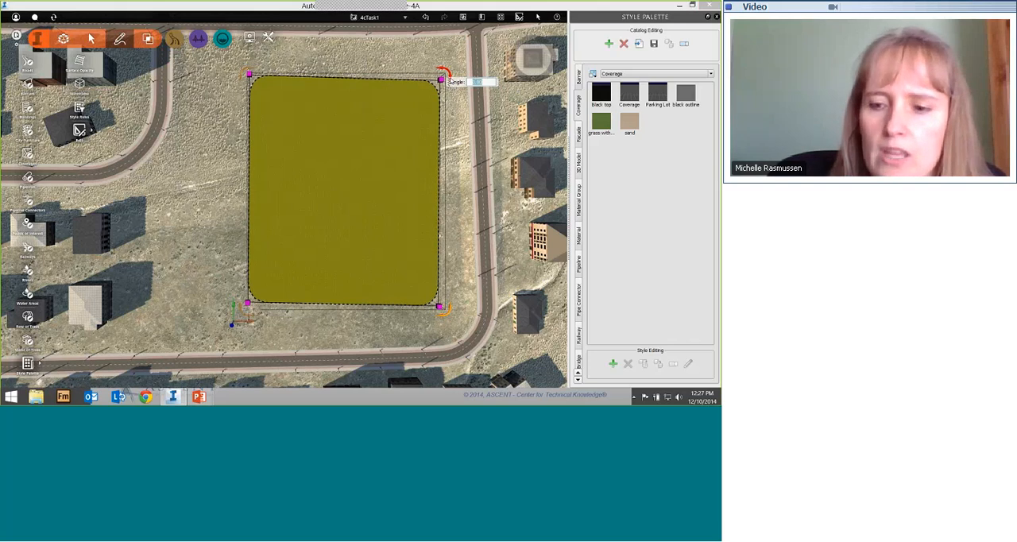
type("90")
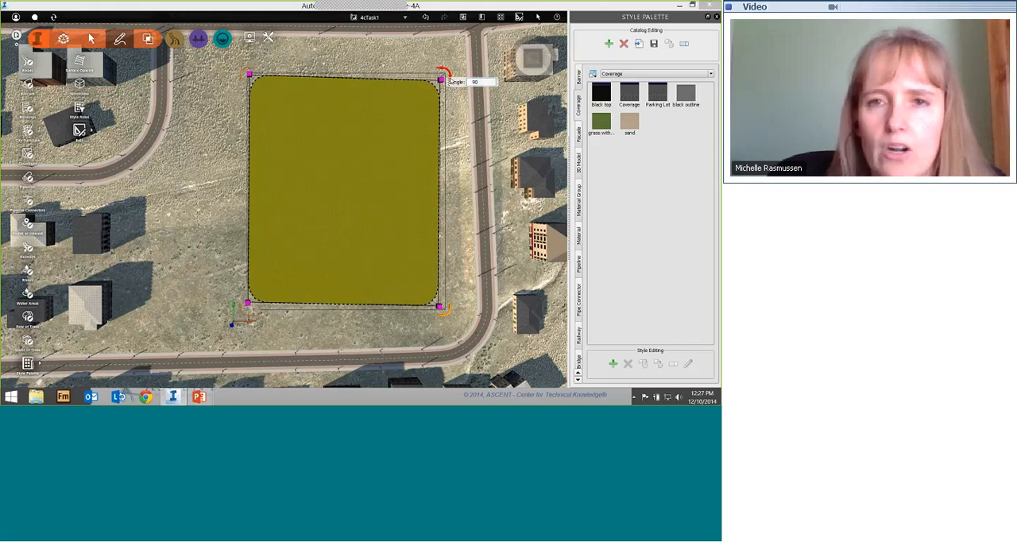
key("Return")
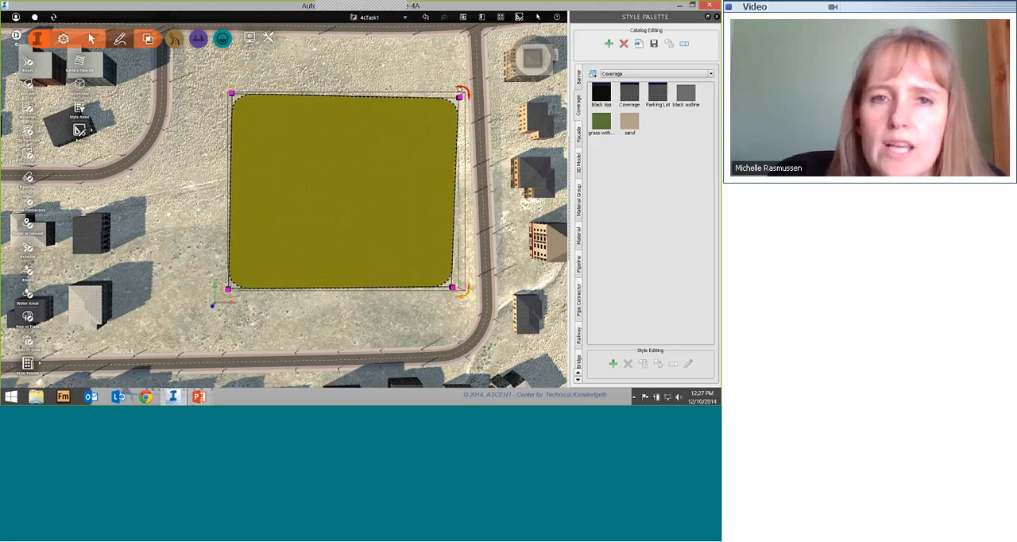
left_click_drag(459, 93, 466, 99)
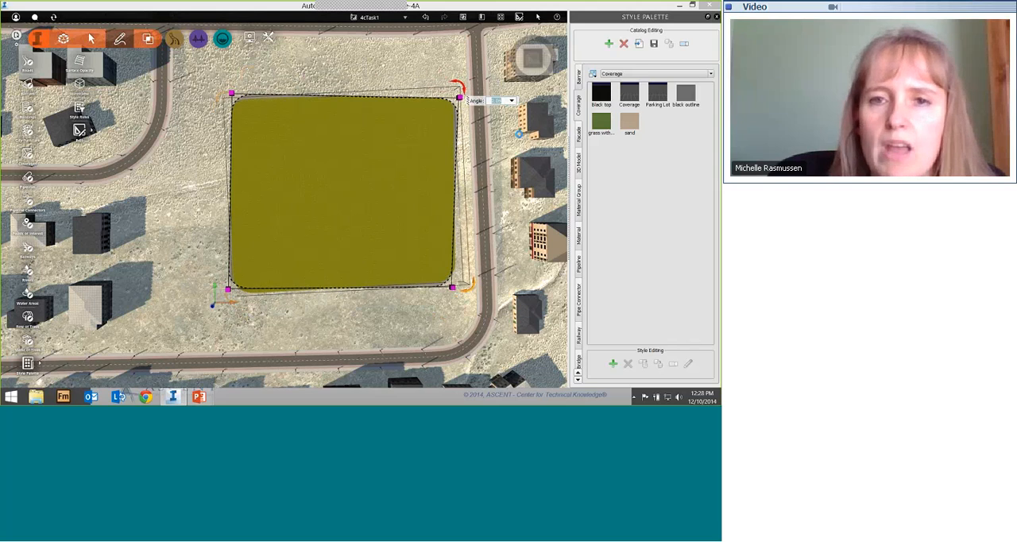
left_click(348, 161)
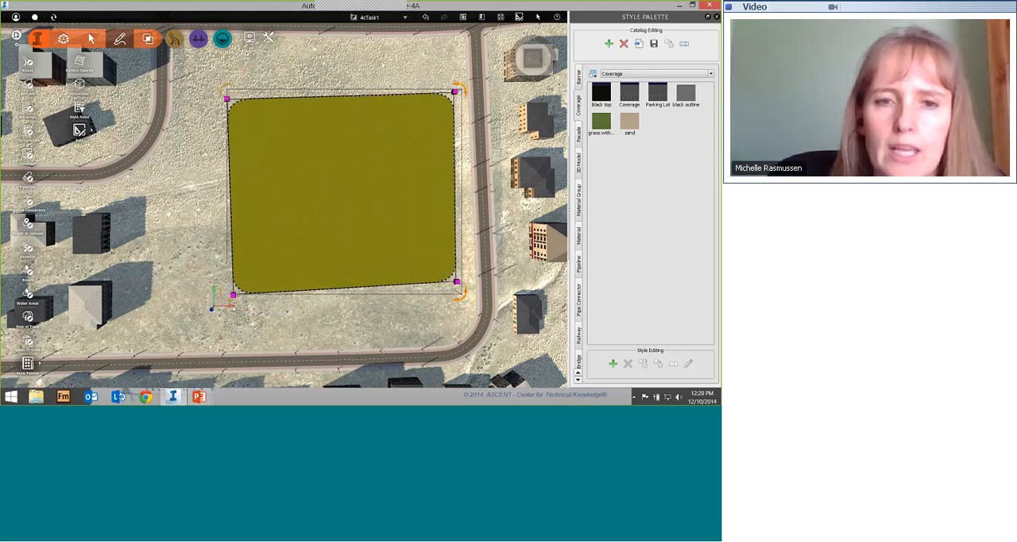
Step: Move the coverage within the lot, first west along its X axis, north along its Y axis and back south freely in the plane
left_click_drag(232, 307, 192, 306)
left_click_drag(192, 255, 212, 272)
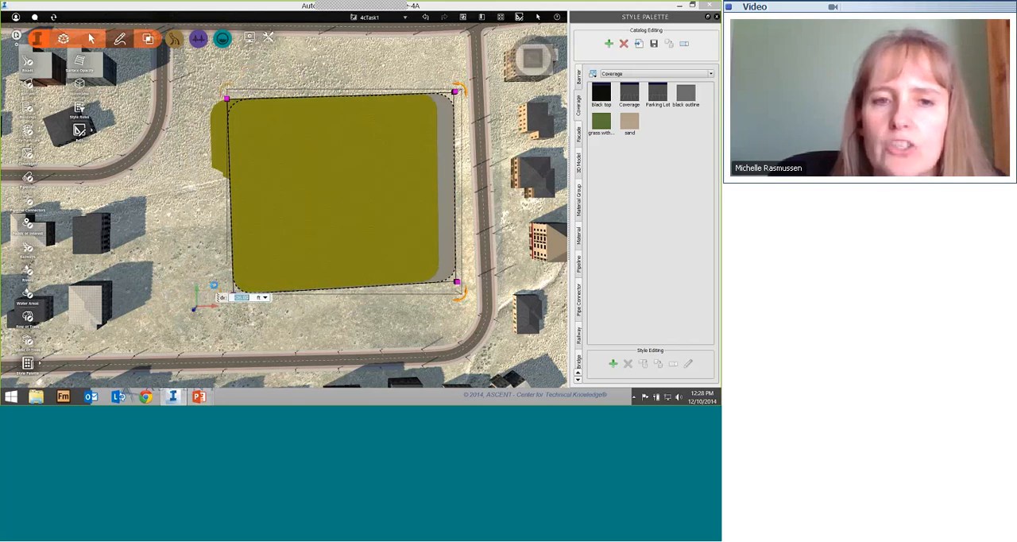
key("Return")
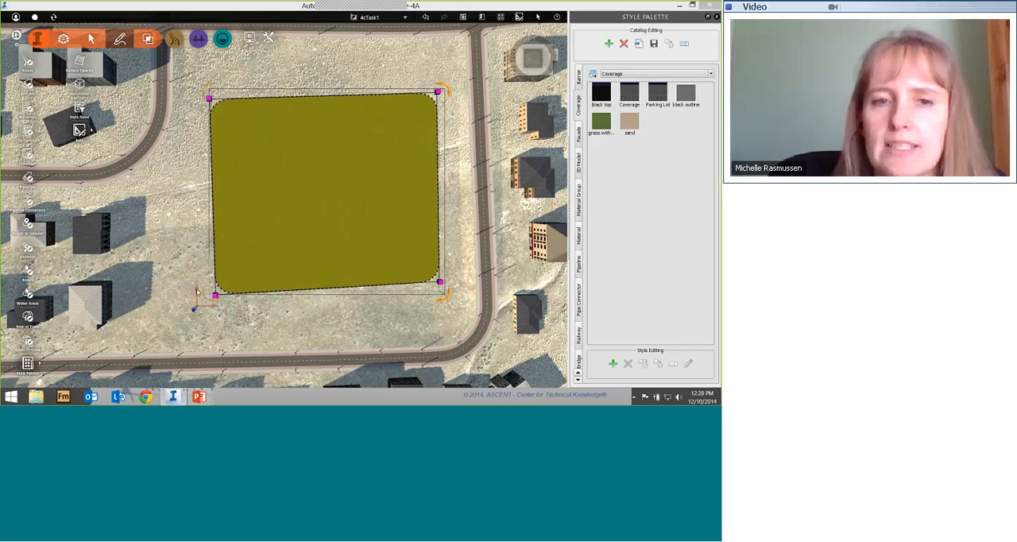
left_click_drag(197, 296, 191, 264)
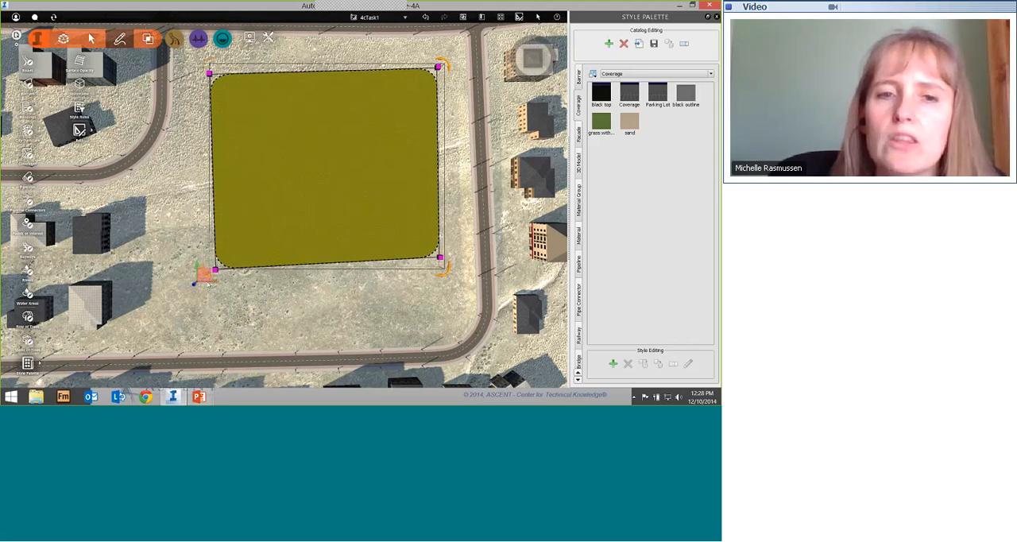
left_click_drag(205, 275, 204, 309)
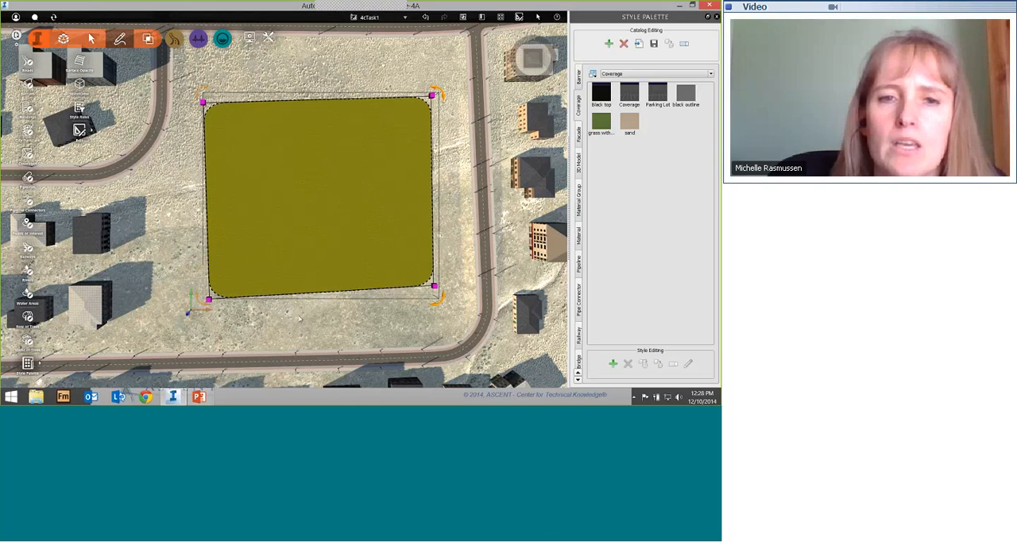
Step: Lower the elevation of the coverage's southwest corner freehand until its near edge follows the ground more evenly
left_click_drag(298, 317, 298, 215)
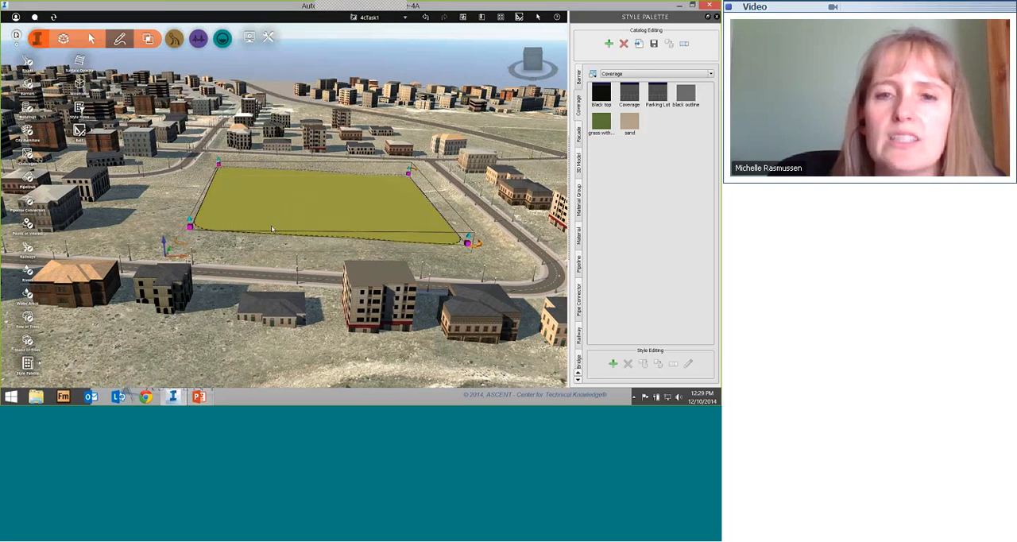
scroll(273, 231, "up", 2)
left_click_drag(278, 234, 281, 227)
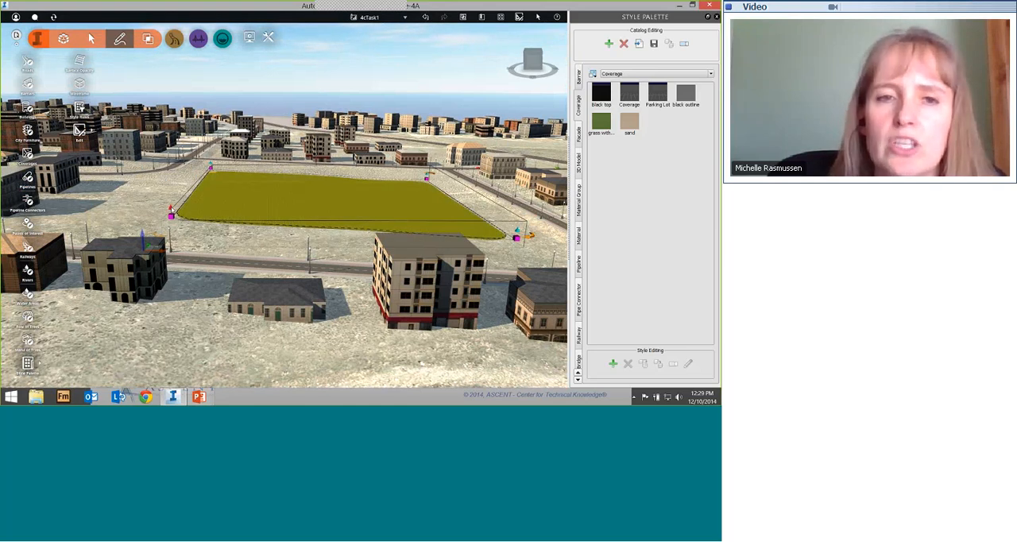
left_click(171, 211)
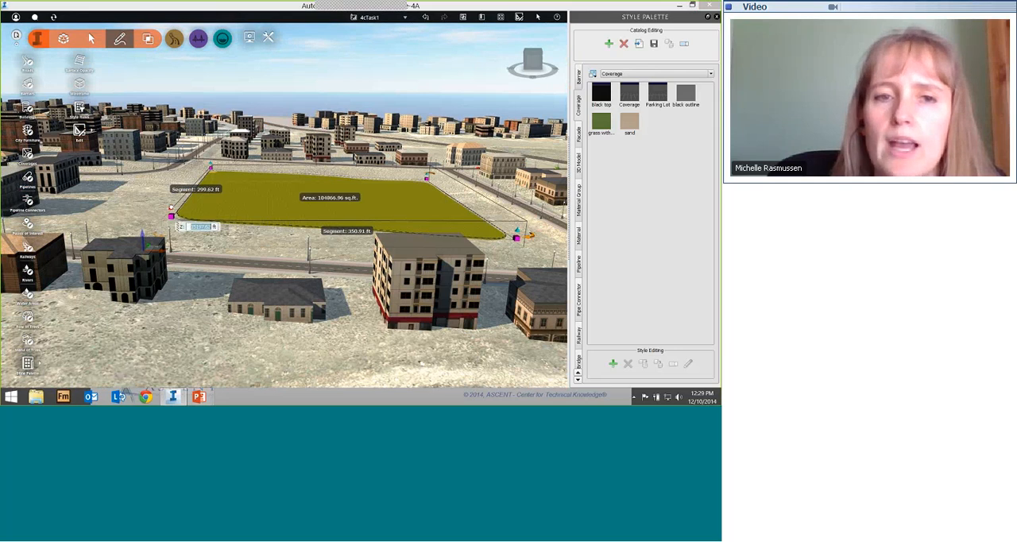
left_click_drag(171, 208, 171, 221)
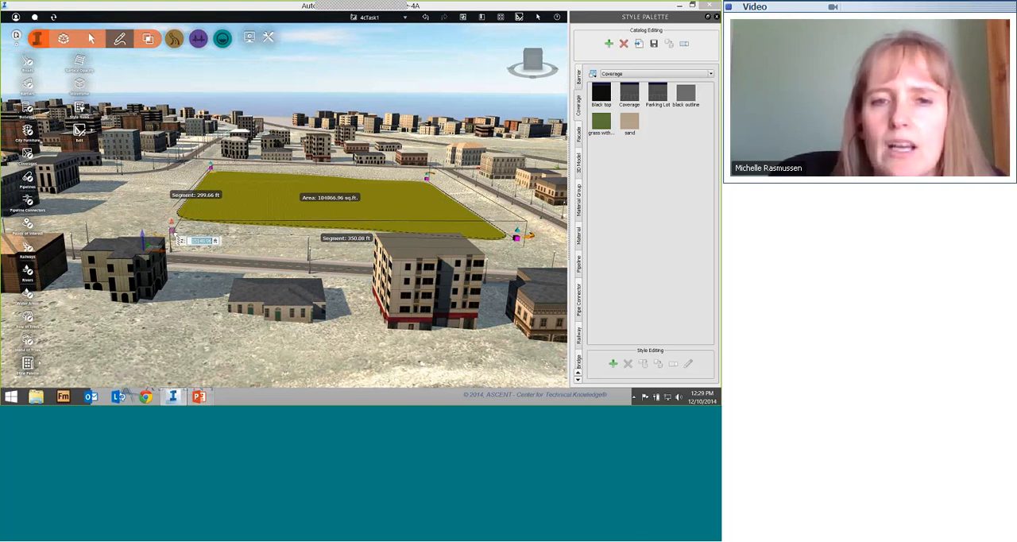
left_click_drag(171, 228, 171, 235)
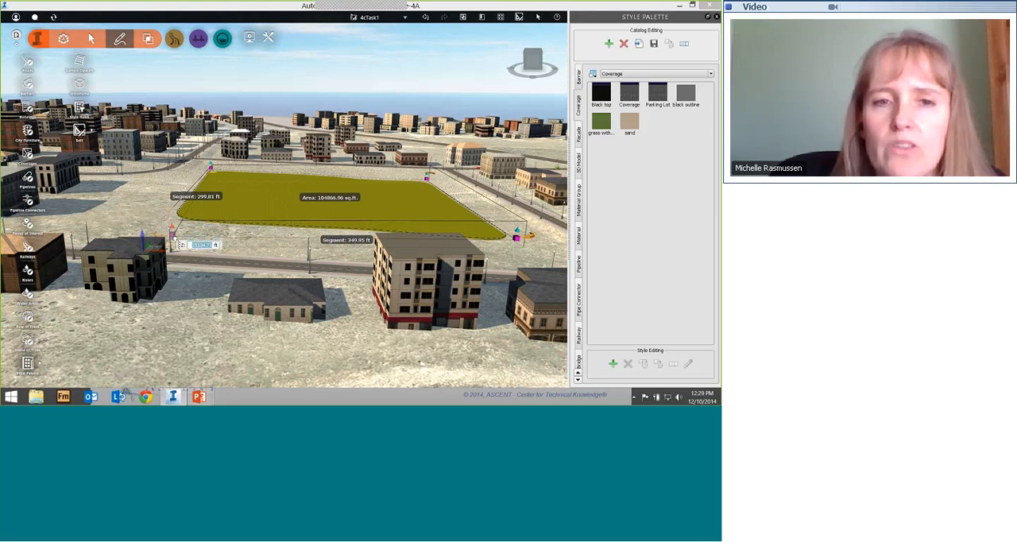
left_click_drag(174, 237, 174, 237)
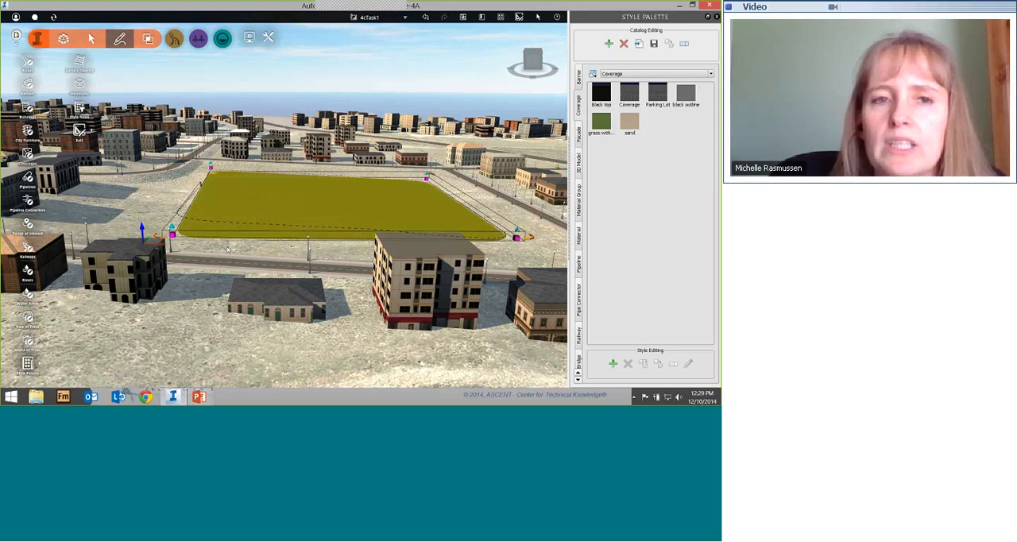
Step: Lower the elevation of the coverage's northwest corner freehand and inspect the corner up close
left_click_drag(341, 240, 393, 214)
left_click_drag(289, 243, 338, 235)
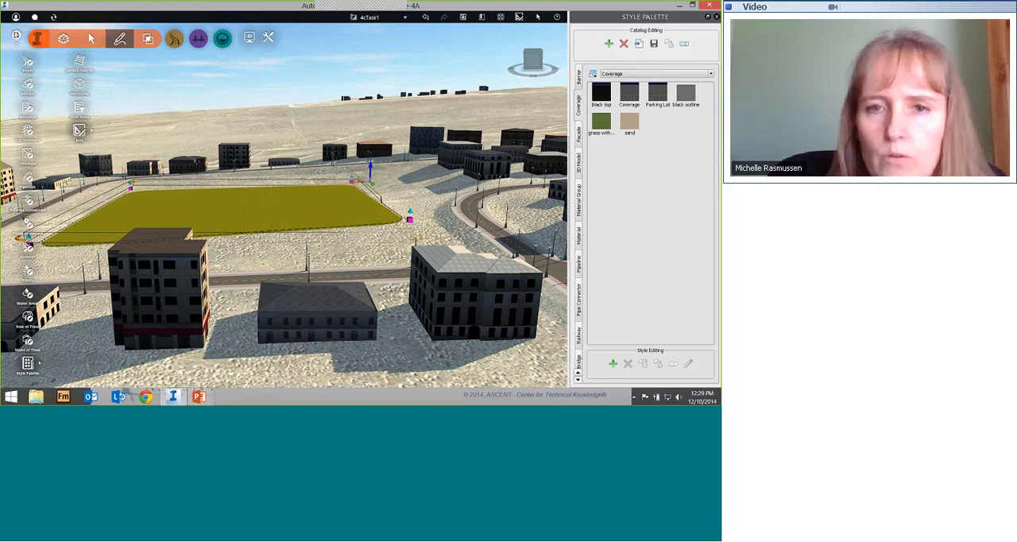
left_click_drag(410, 212, 408, 244)
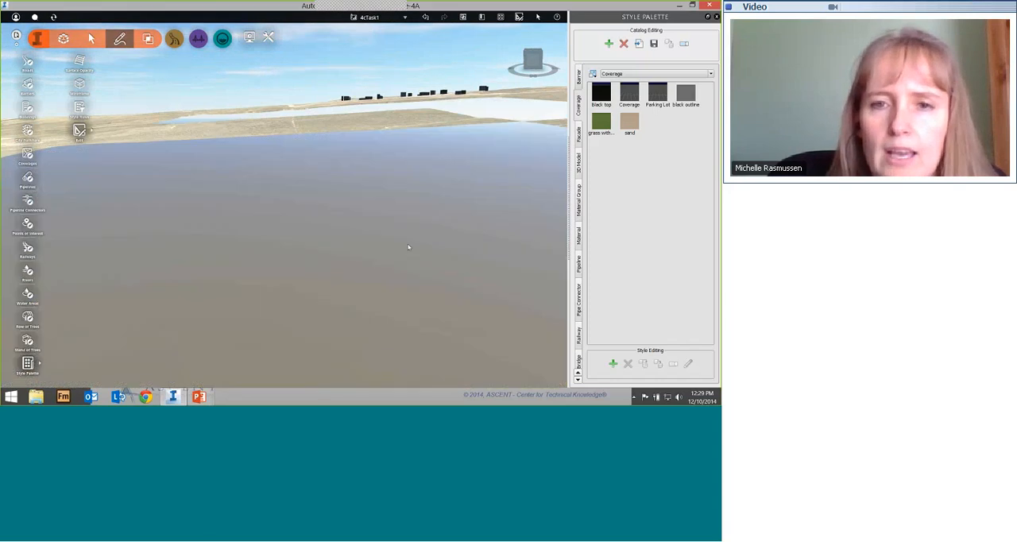
scroll(433, 228, "up", 1)
scroll(432, 228, "up", 2)
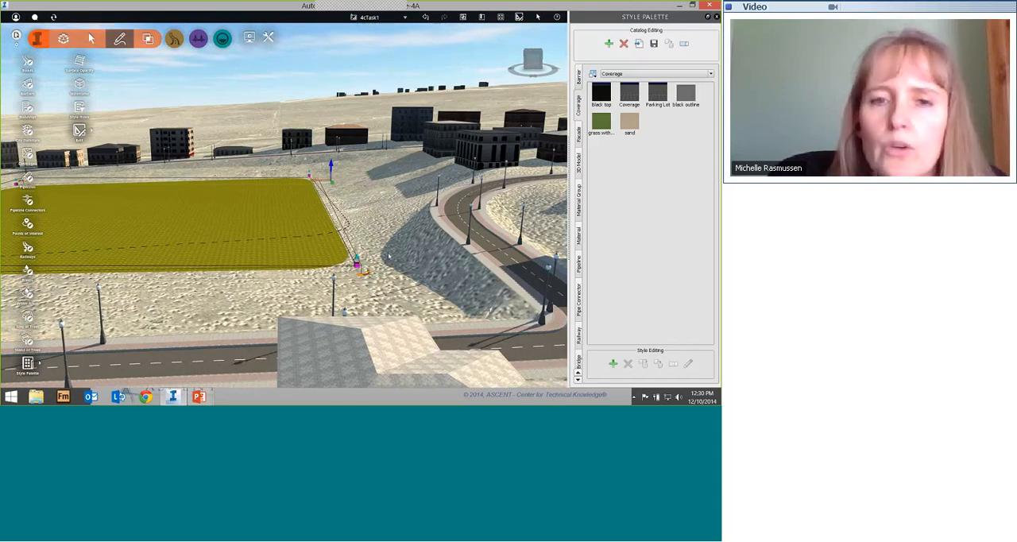
scroll(275, 258, "down", 1)
scroll(275, 258, "down", 2)
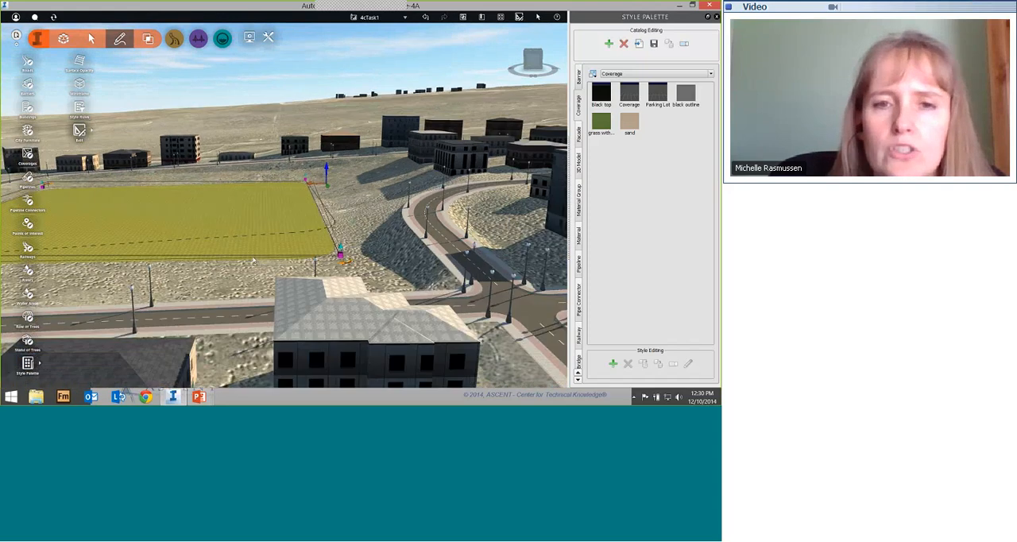
Step: View the whole coverage from above and finish editing it
left_click_drag(275, 258, 358, 347)
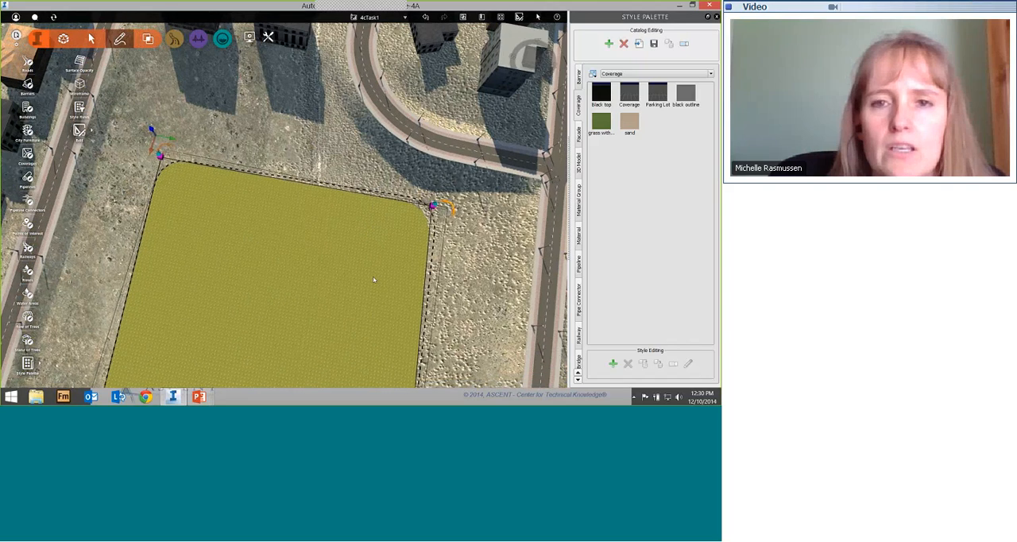
scroll(369, 306, "down", 2)
scroll(368, 307, "down", 3)
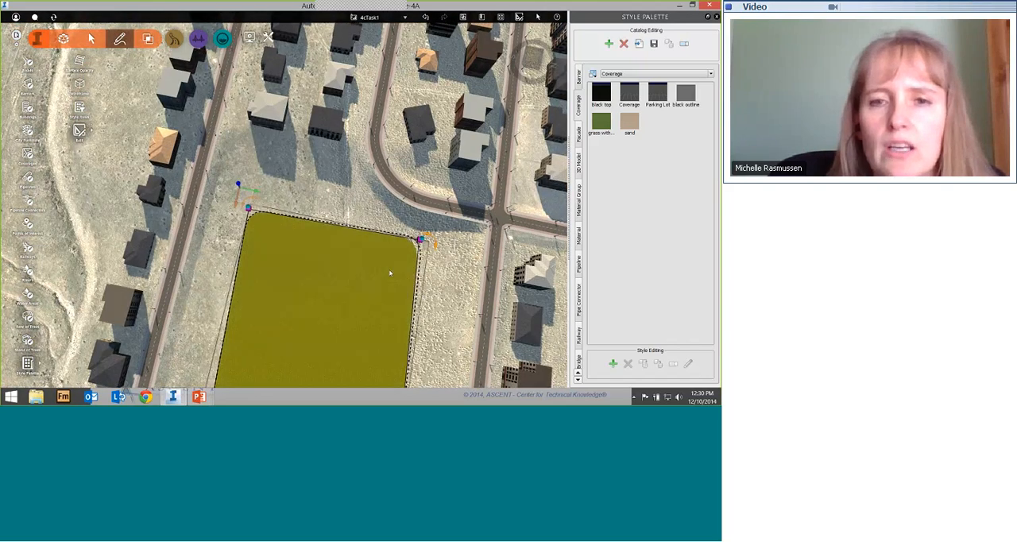
left_click_drag(390, 272, 347, 182)
middle_click_drag(347, 181, 308, 94)
left_click_drag(318, 258, 350, 263)
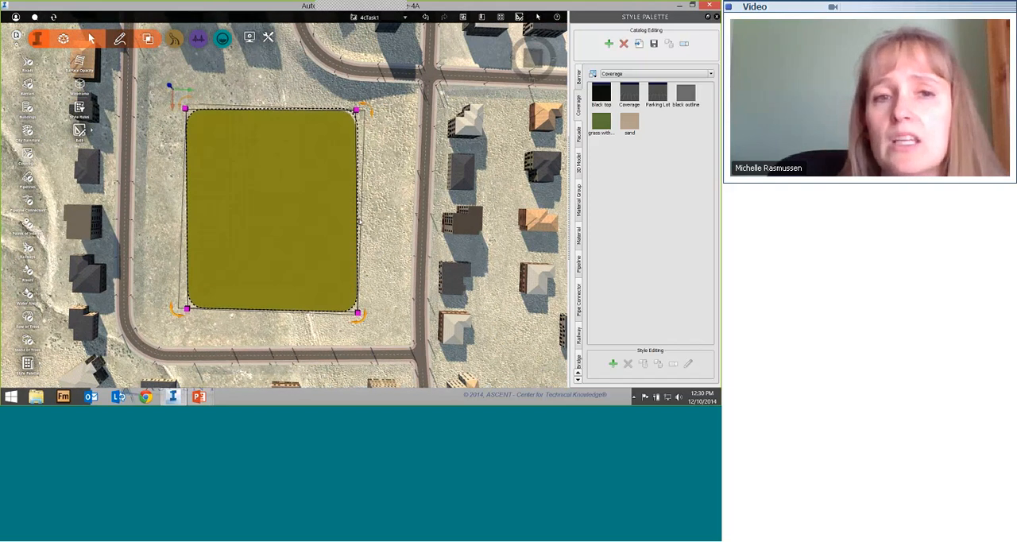
key("Escape")
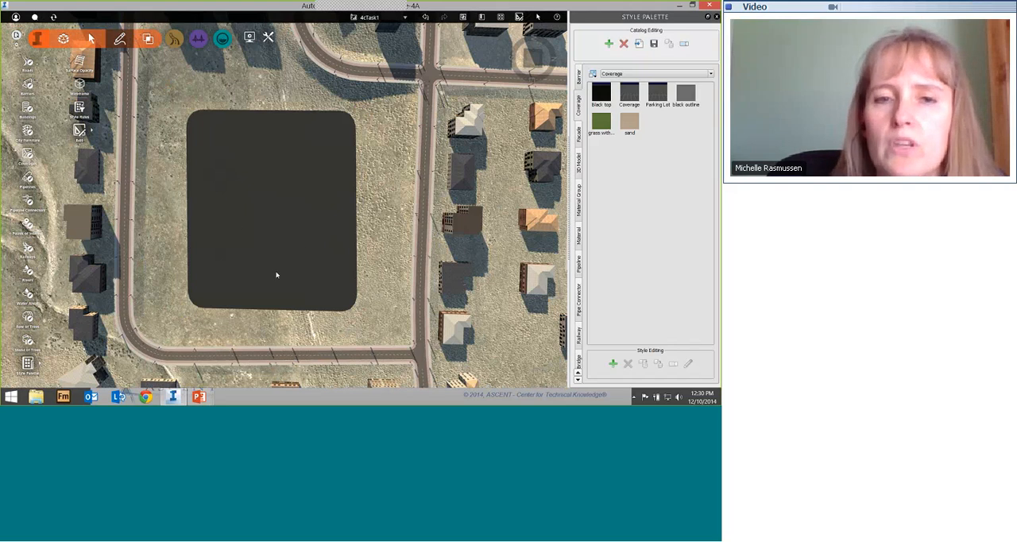
Step: Draw a rectangular Parking Lot coverage of about 16,766 sq ft between the east edge of the black coverage and the road
middle_click_drag(258, 308, 395, 242)
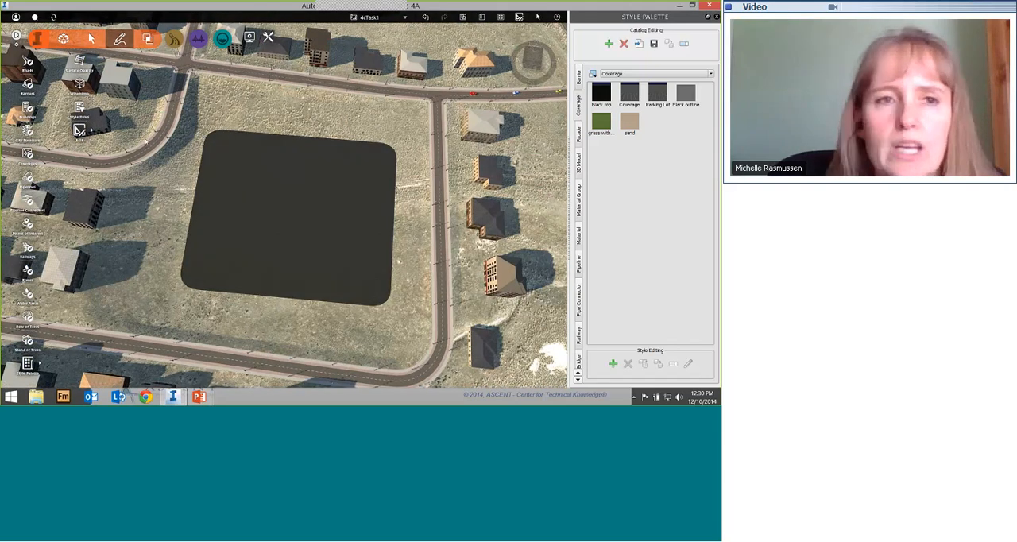
left_click(28, 153)
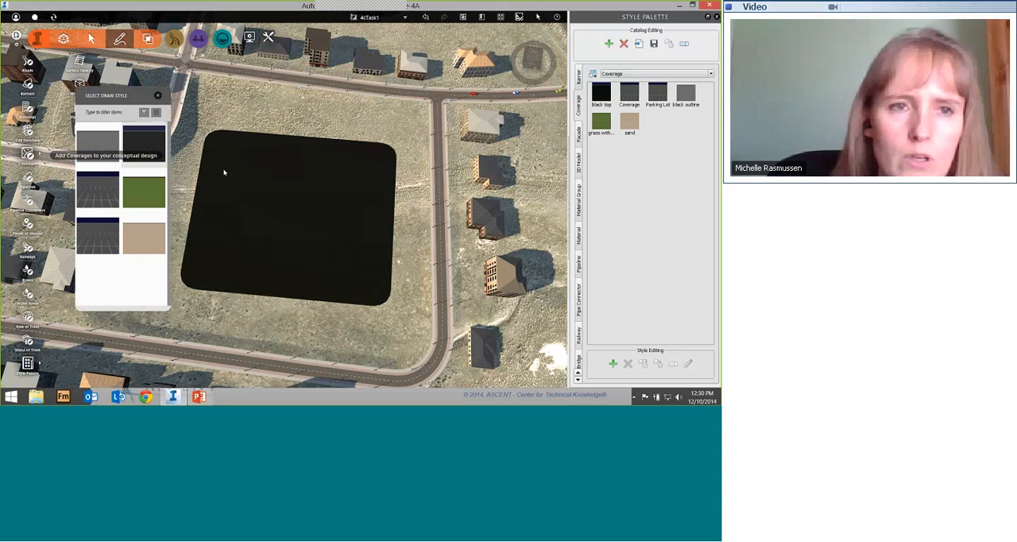
left_click(95, 242)
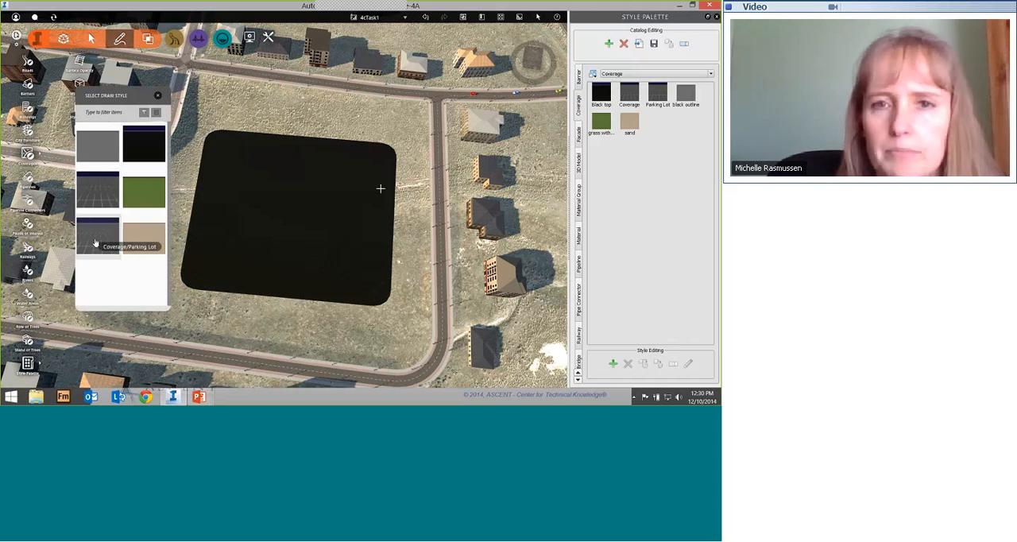
left_click(429, 151)
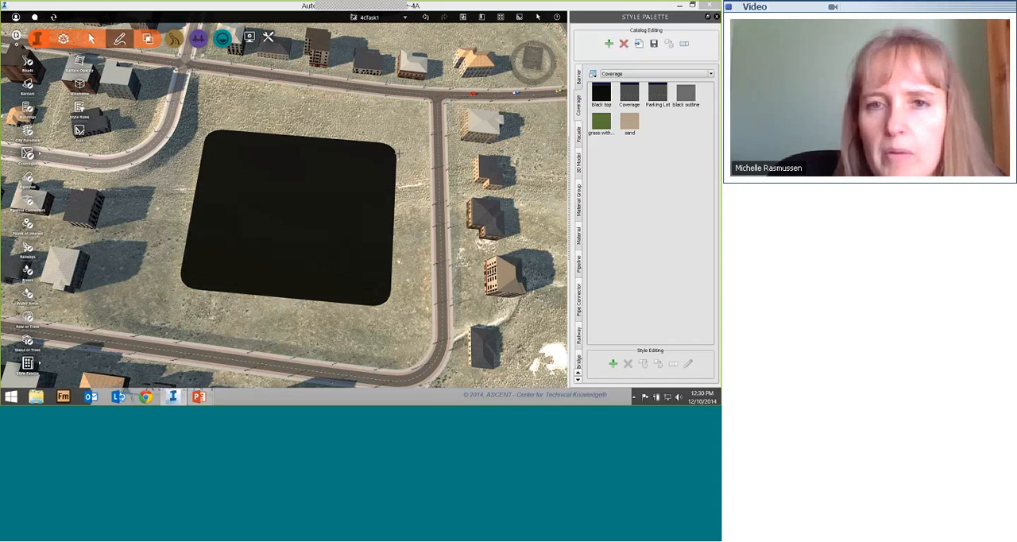
left_click(393, 153)
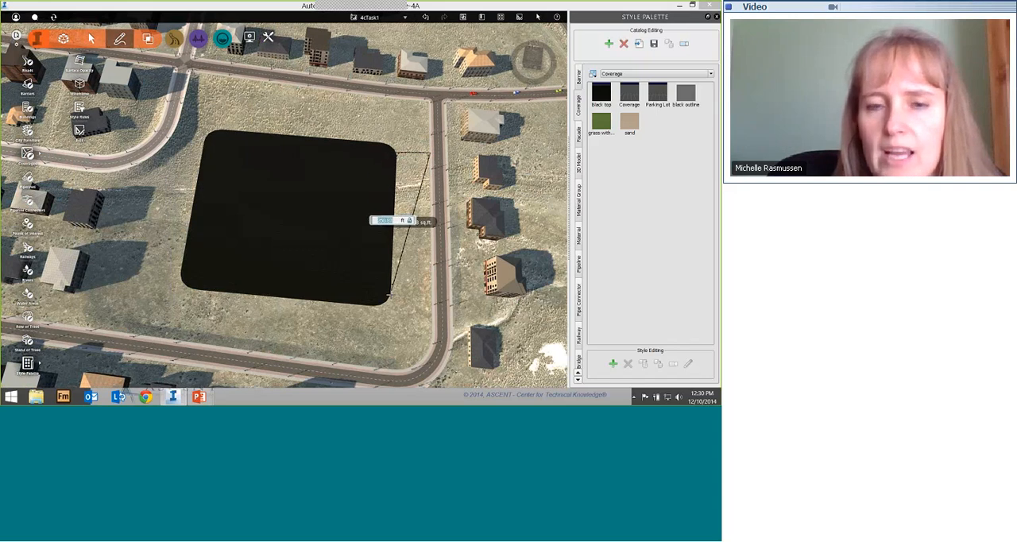
left_click(389, 295)
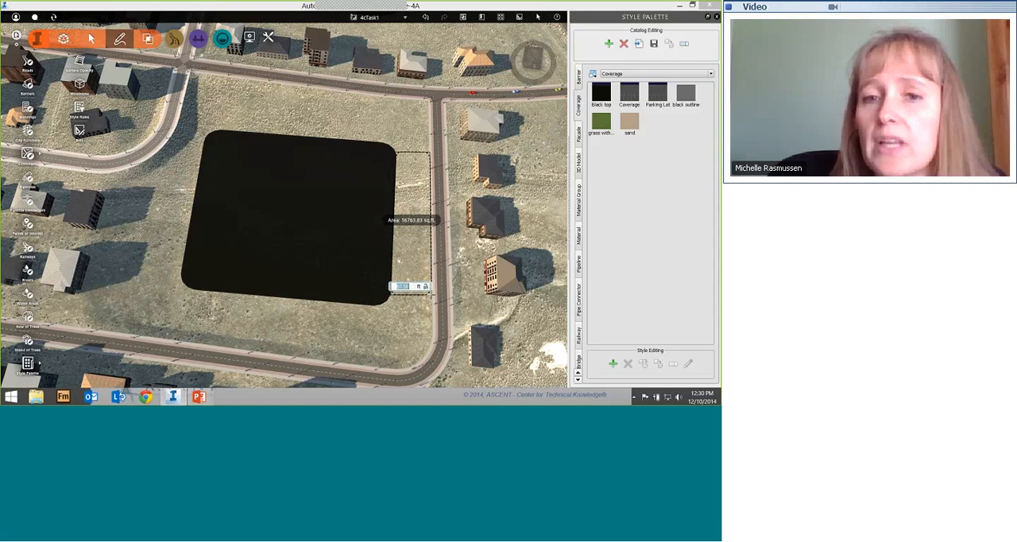
key("BackSpace")
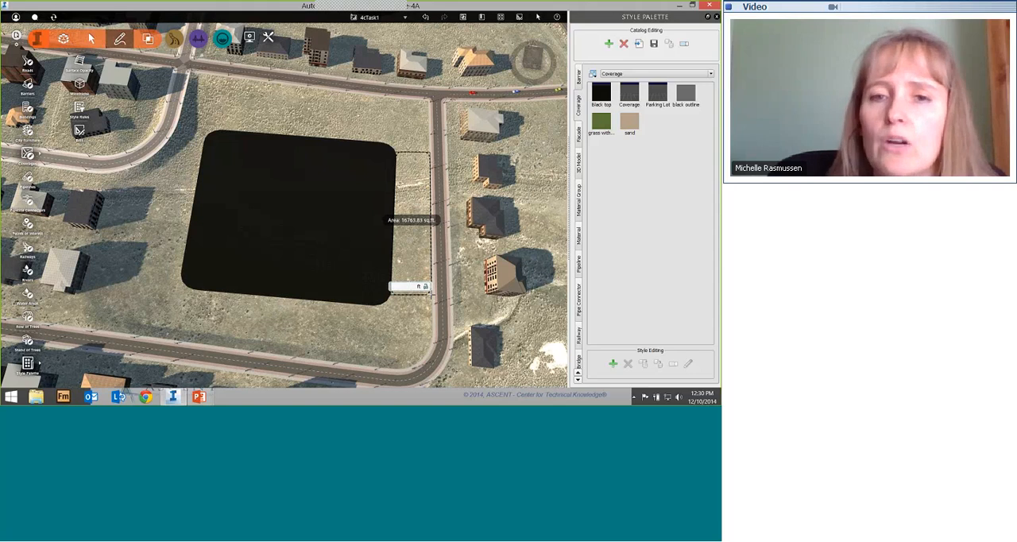
double_click(431, 295)
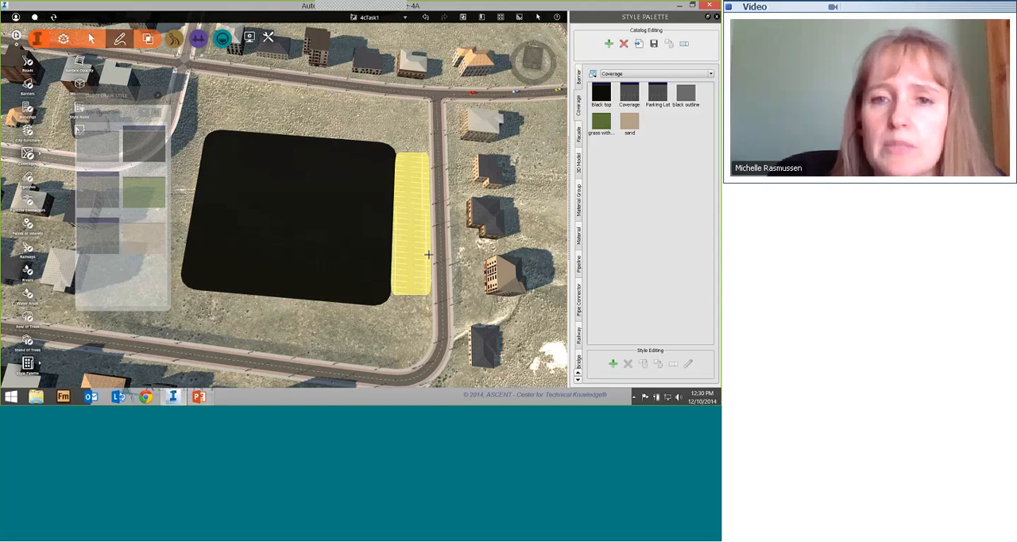
Step: Finish drawing the Parking Lot coverage and inspect its stall striping beside the black coverage from oblique and overhead angles
scroll(428, 254, "up", 5)
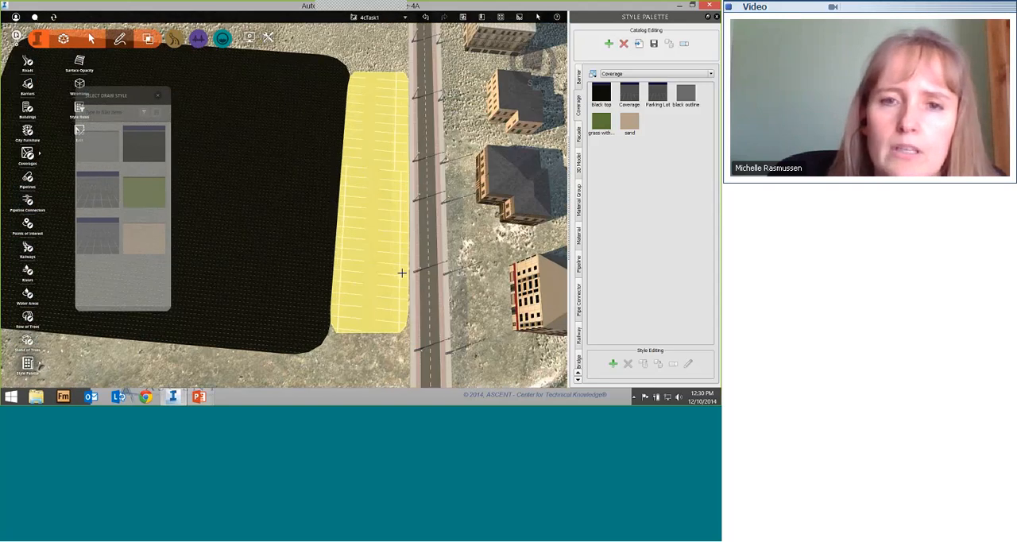
mouse_move(401, 273)
middle_mouse_down()
mouse_move(306, 279)
mouse_move(301, 222)
mouse_move(319, 229)
middle_mouse_up()
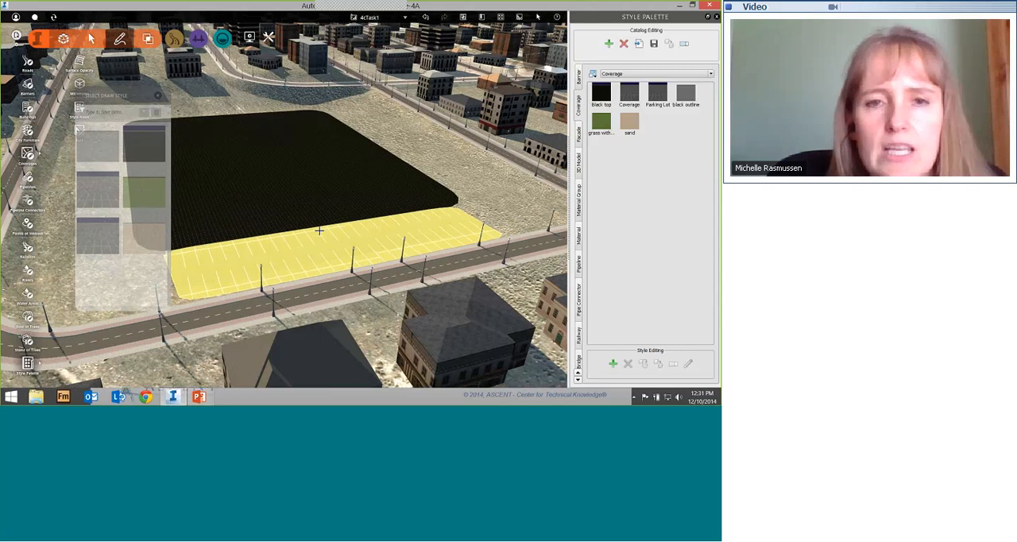
key("Escape")
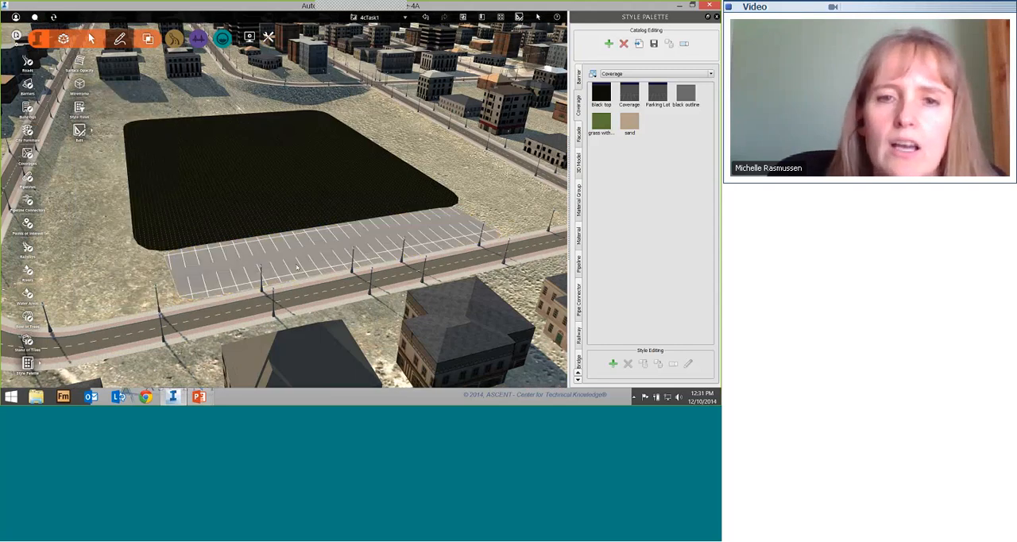
scroll(298, 268, "down", 2)
left_click_drag(297, 268, 295, 283)
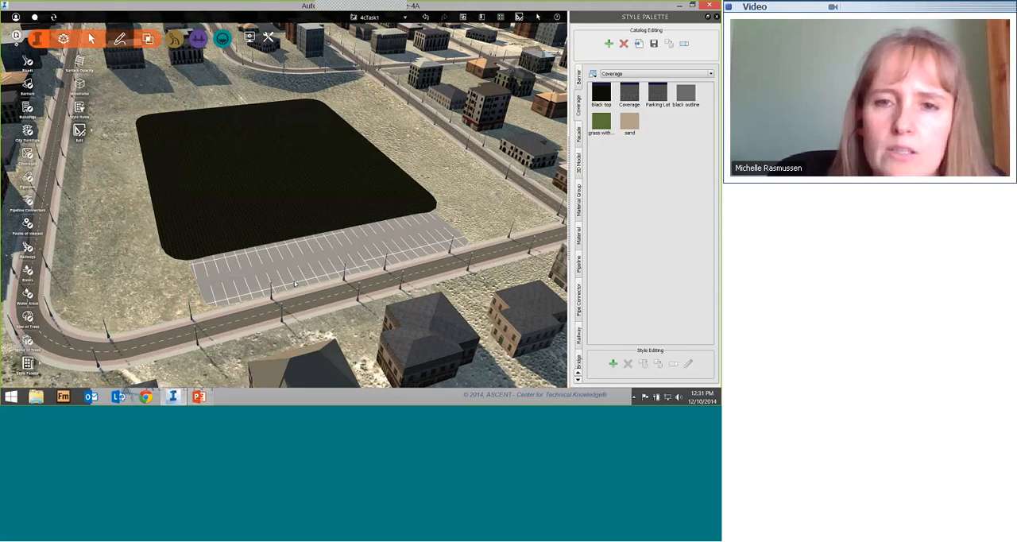
middle_click_drag(294, 284, 218, 318)
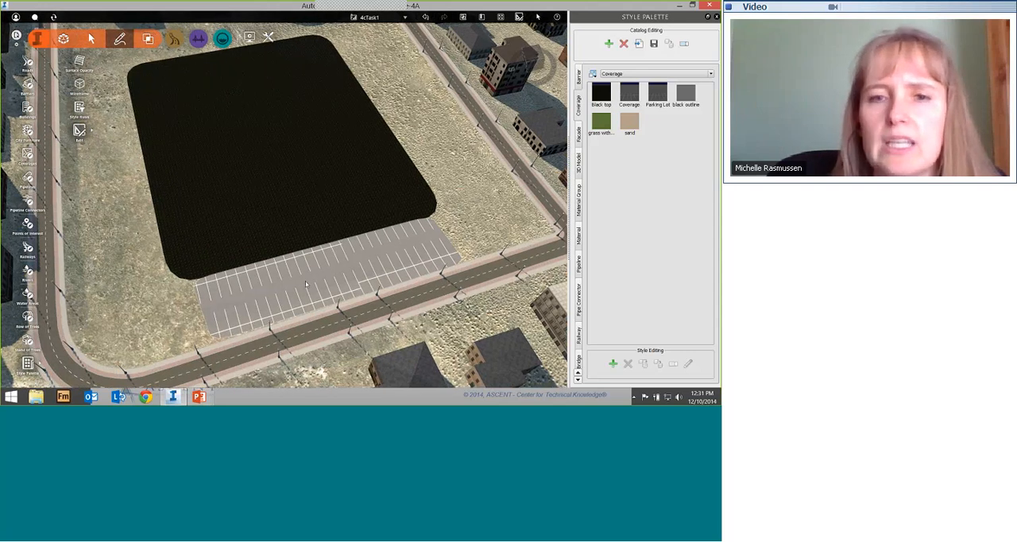
left_click_drag(256, 281, 317, 282)
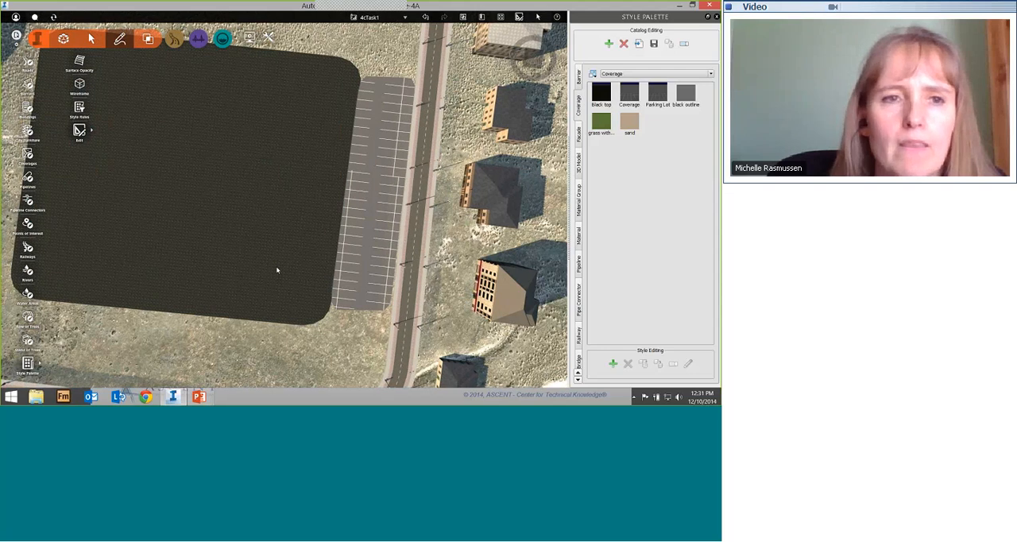
middle_click_drag(278, 270, 314, 270)
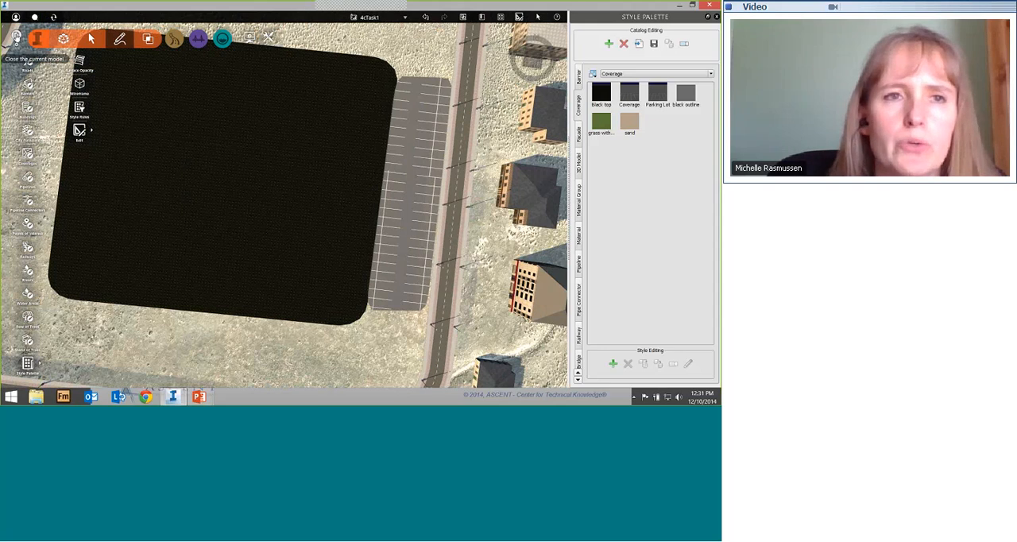
Step: Close the current model, open the completed shopping-centre model with the FuturePhases proposal, and go to a bookmarked parking lot view
left_click(16, 37)
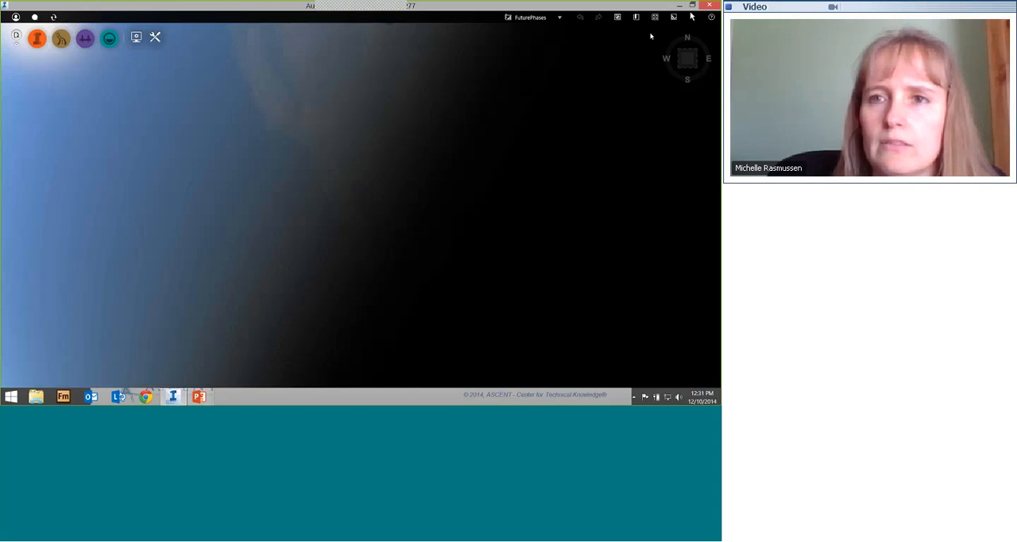
left_click(637, 19)
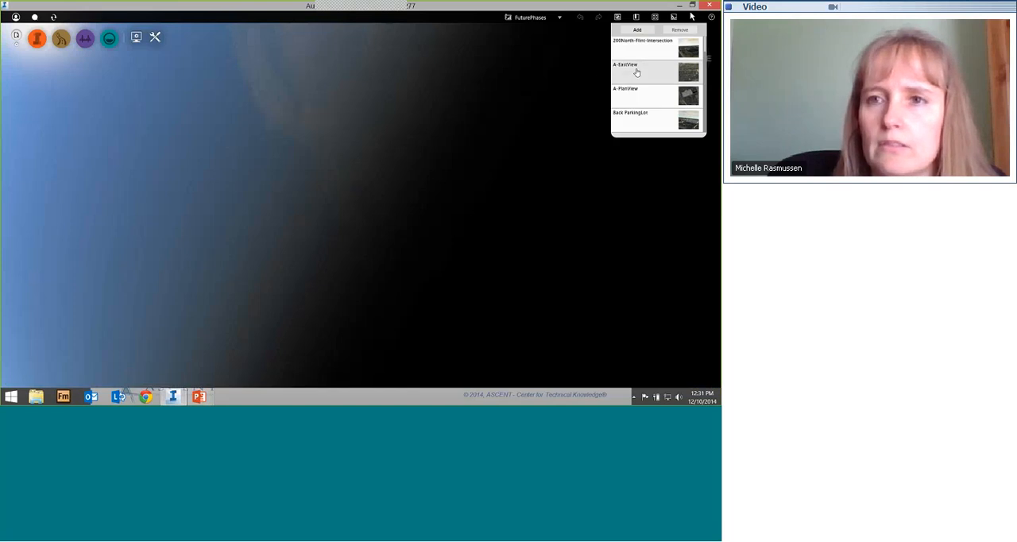
left_click(658, 94)
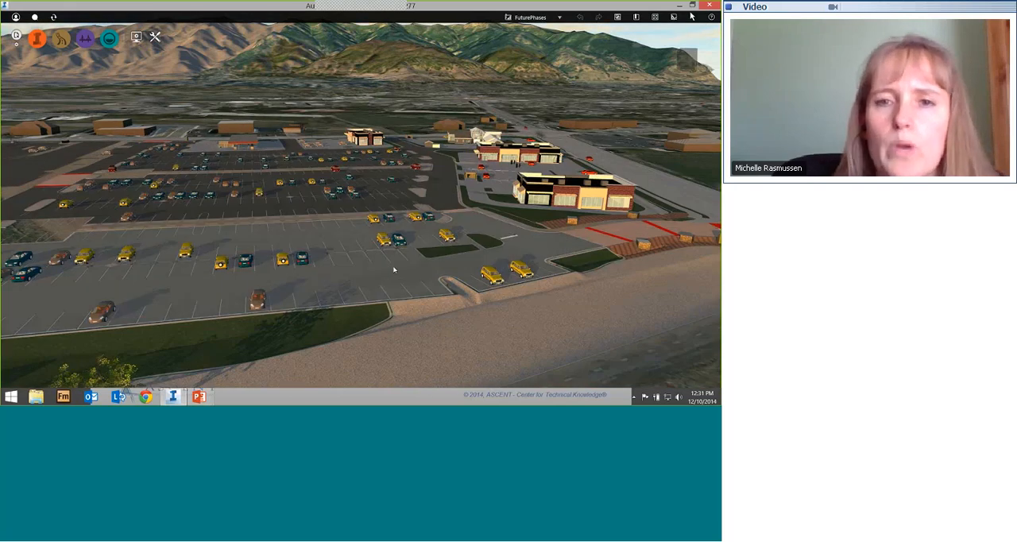
Step: Examine the coverages forming the store parking lots, the curbs near the fuel station and the narrow grass island, in overview and close up
left_click_drag(290, 197, 247, 264)
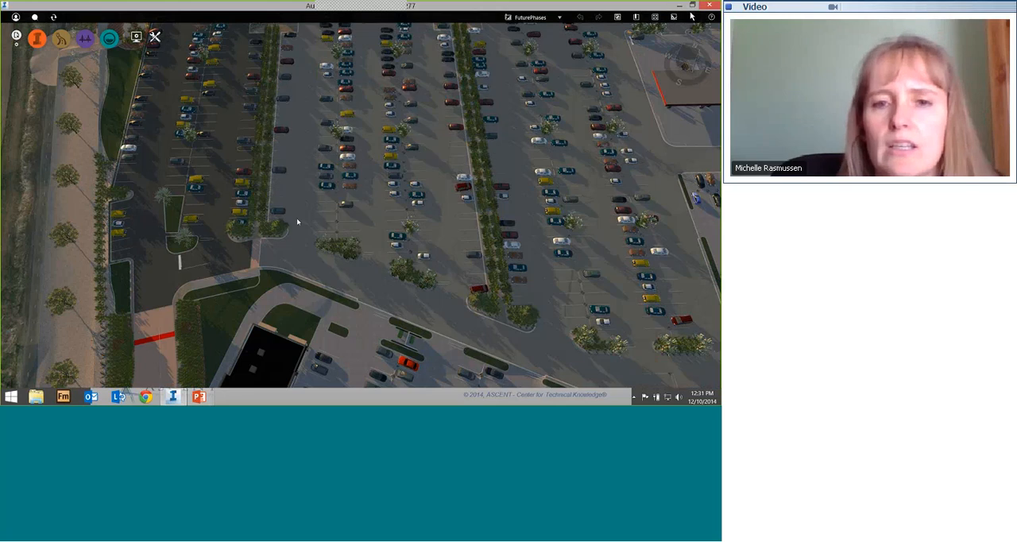
left_click_drag(297, 218, 115, 295)
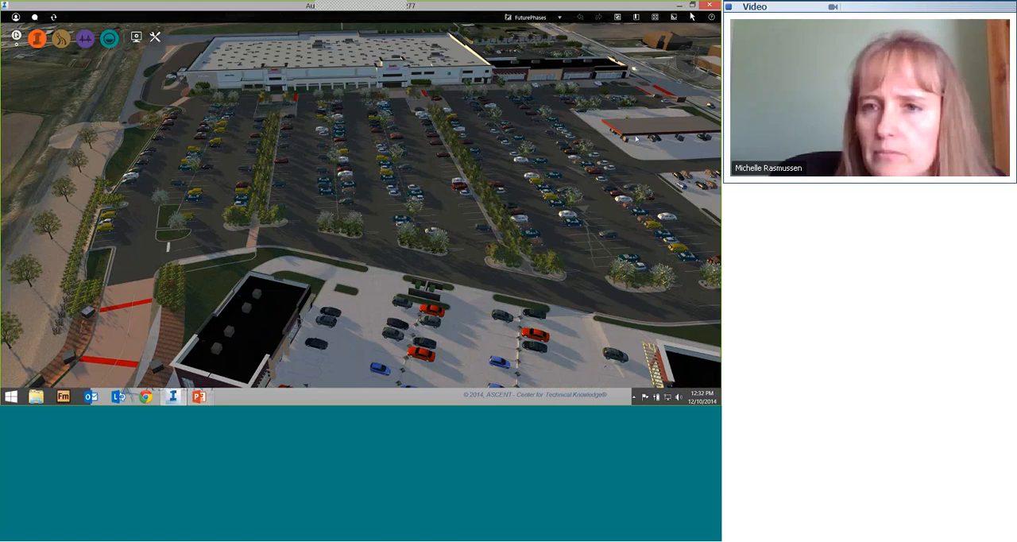
middle_click_drag(629, 146, 573, 149)
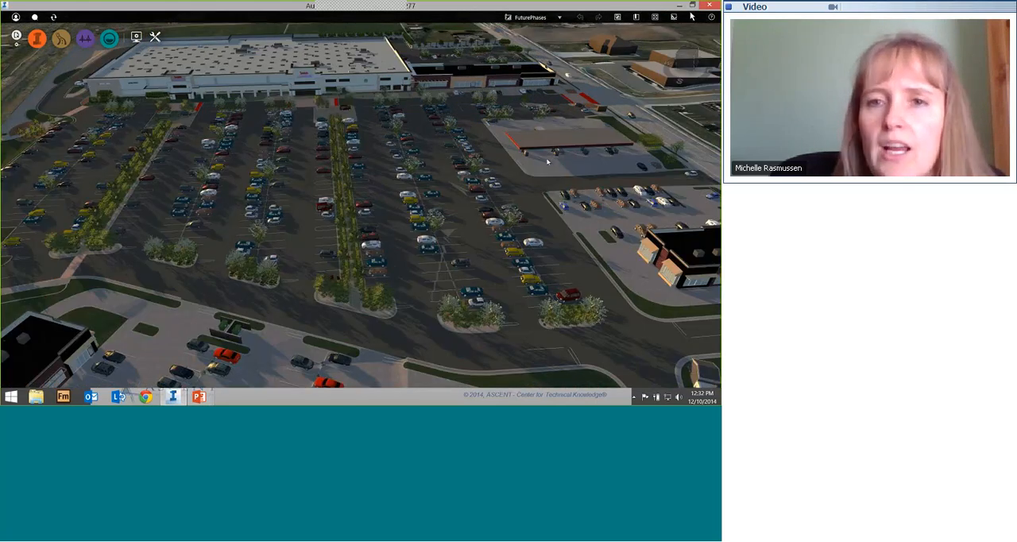
scroll(547, 162, "up", 10)
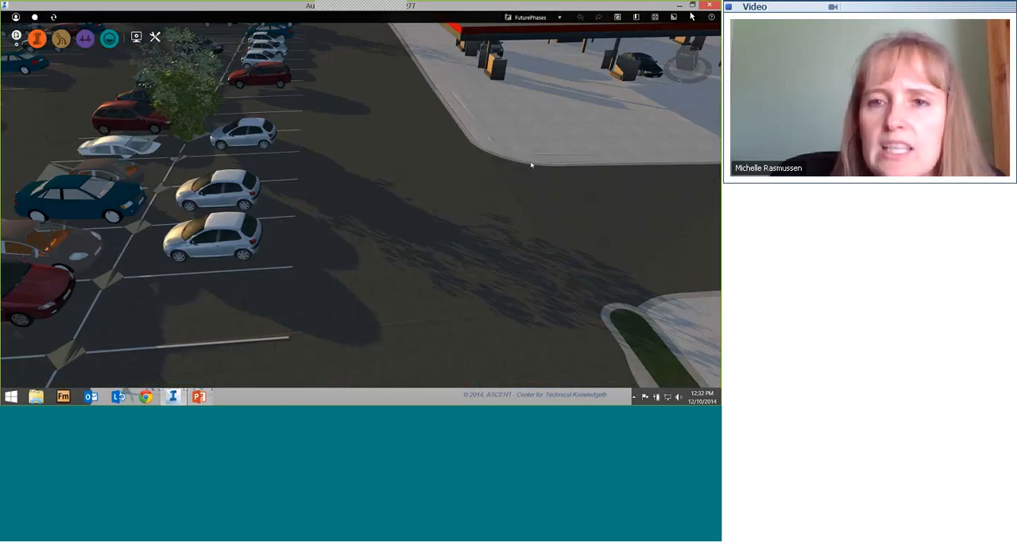
scroll(536, 143, "up", 3)
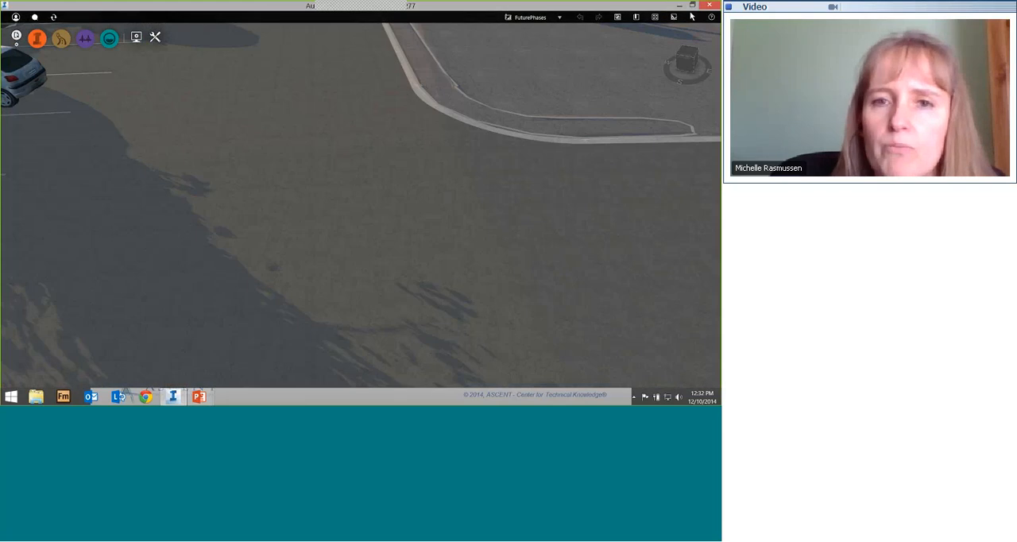
scroll(347, 174, "down", 3)
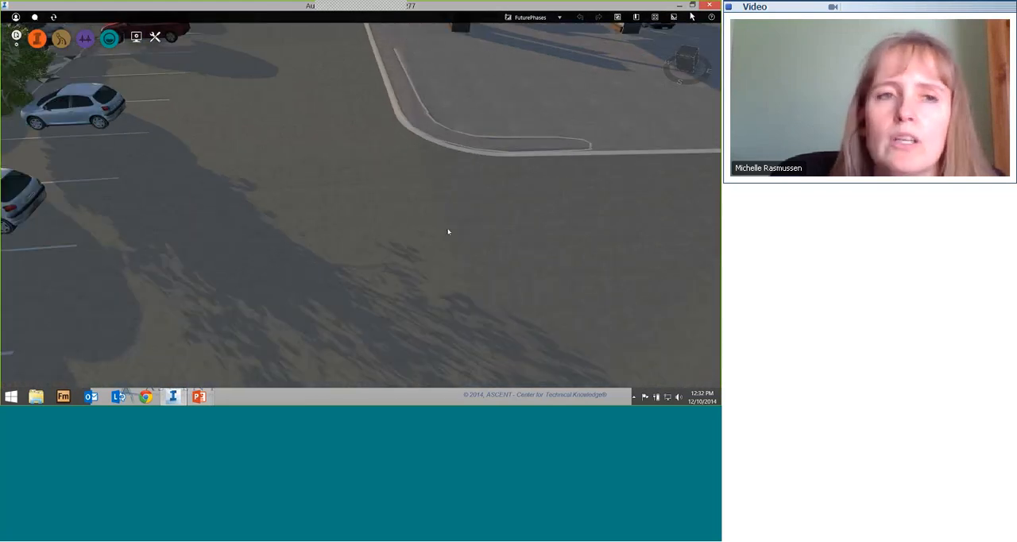
scroll(448, 232, "down", 1)
scroll(184, 174, "down", 1)
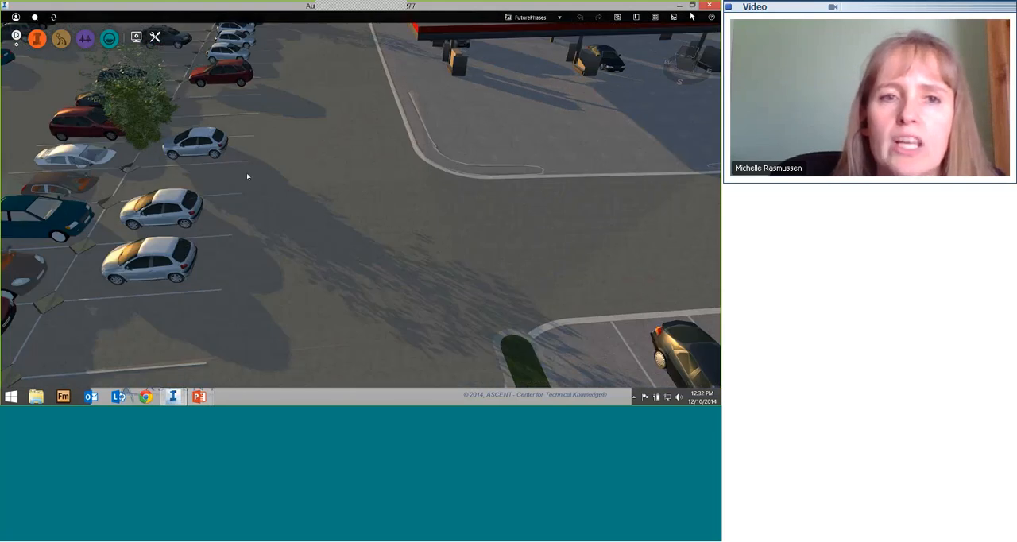
scroll(247, 176, "down", 1)
scroll(368, 215, "down", 1)
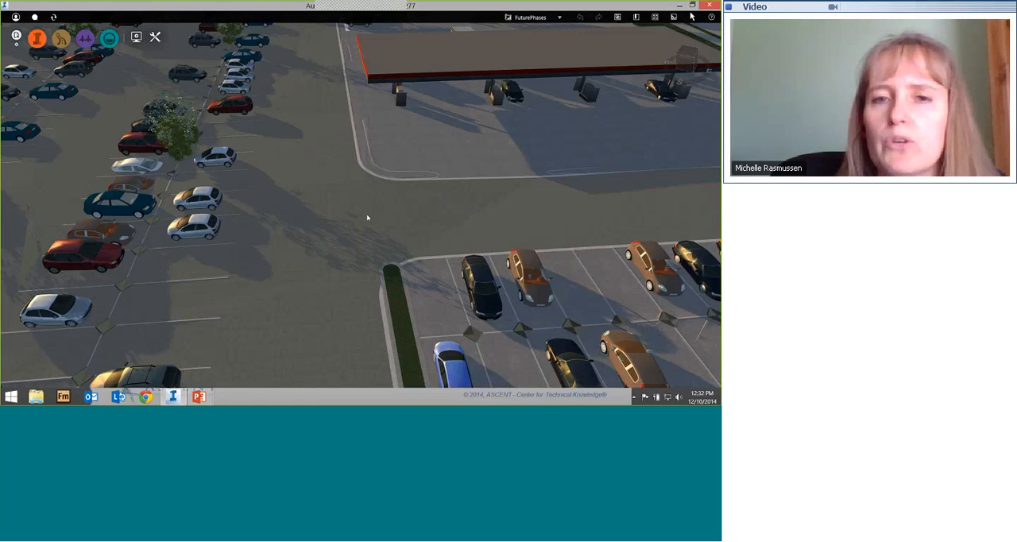
scroll(374, 230, "down", 1)
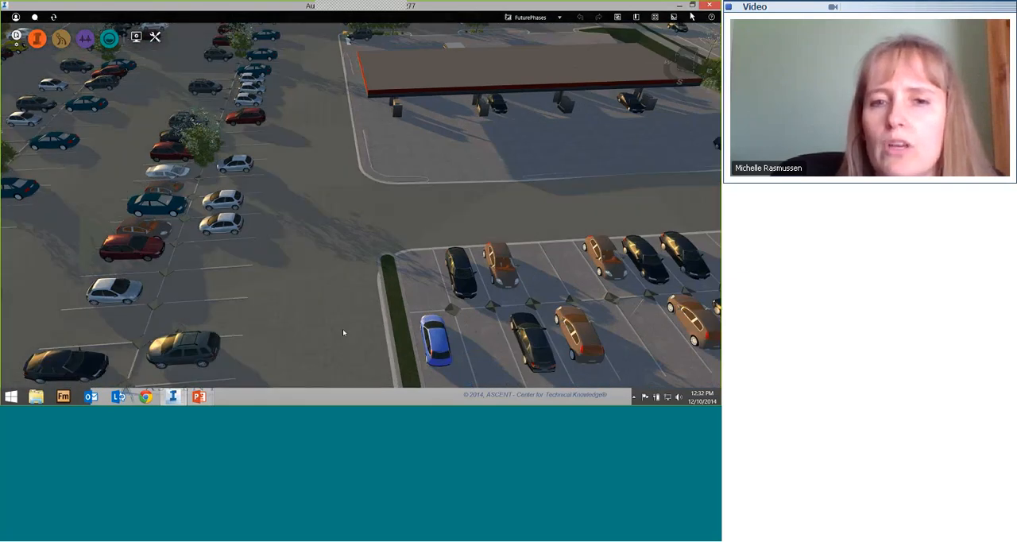
left_click_drag(343, 328, 333, 256)
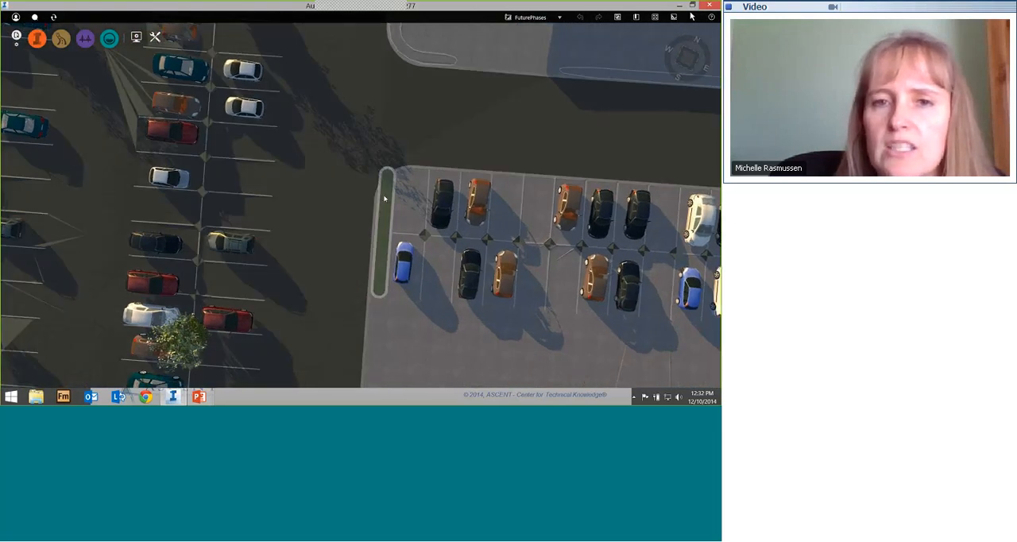
scroll(384, 198, "up", 5)
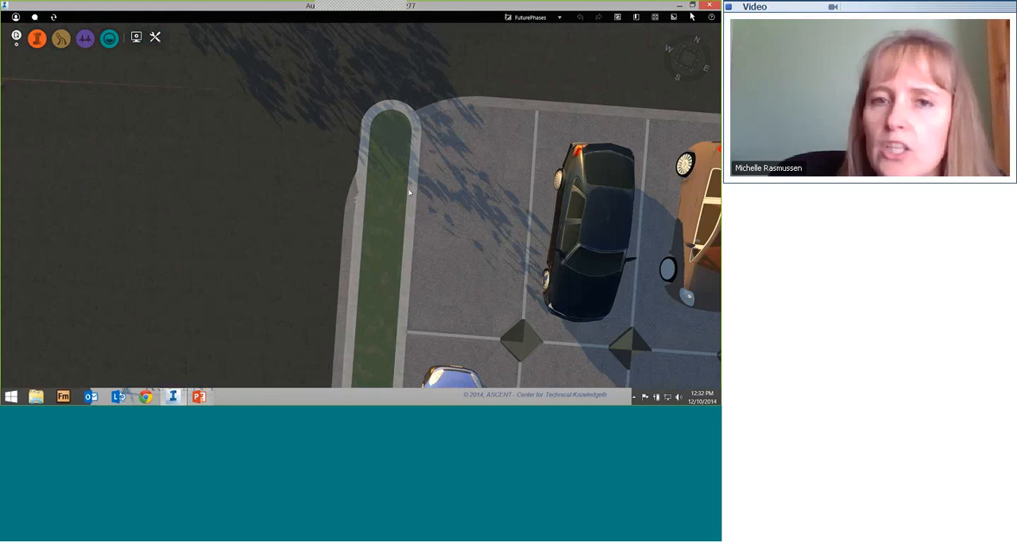
scroll(390, 194, "down", 4)
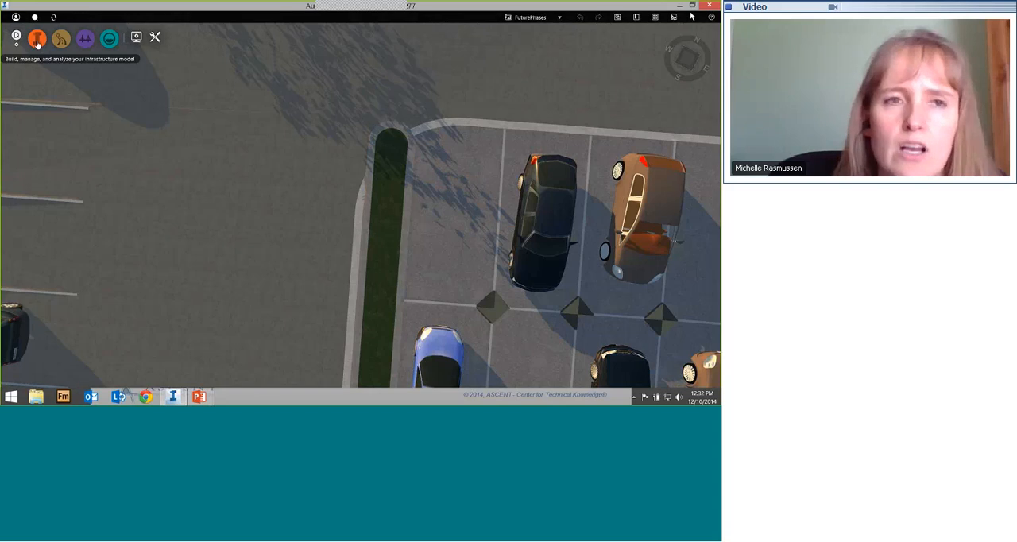
Step: Open the Style Palette, show the Coverage styles and select the gravel style next to Gravel-Curb
left_click(37, 40)
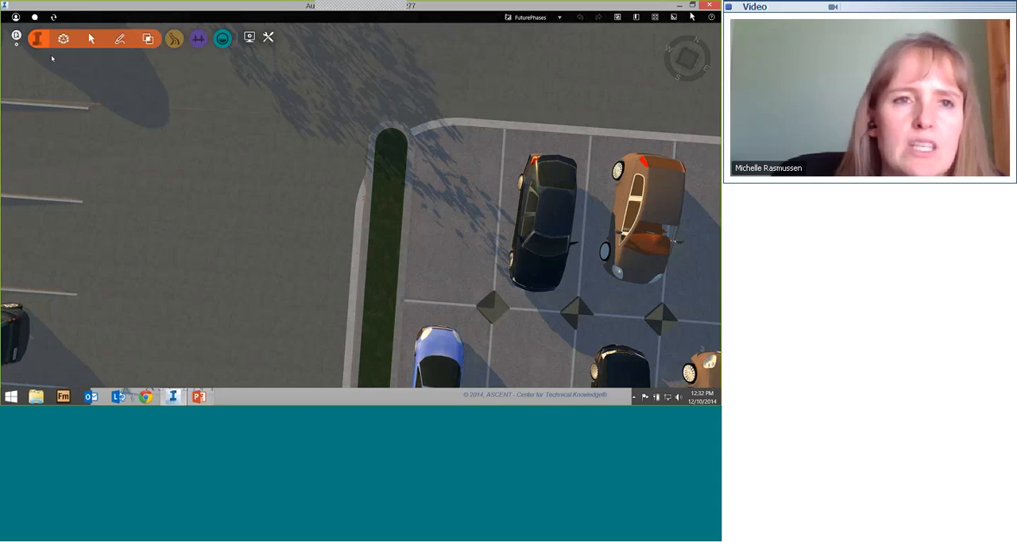
left_click(63, 39)
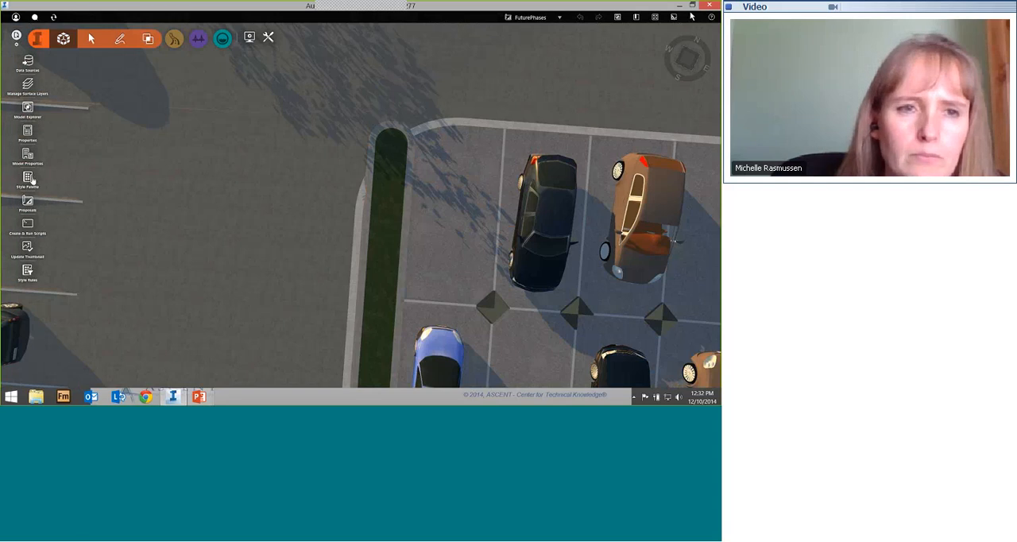
left_click(27, 178)
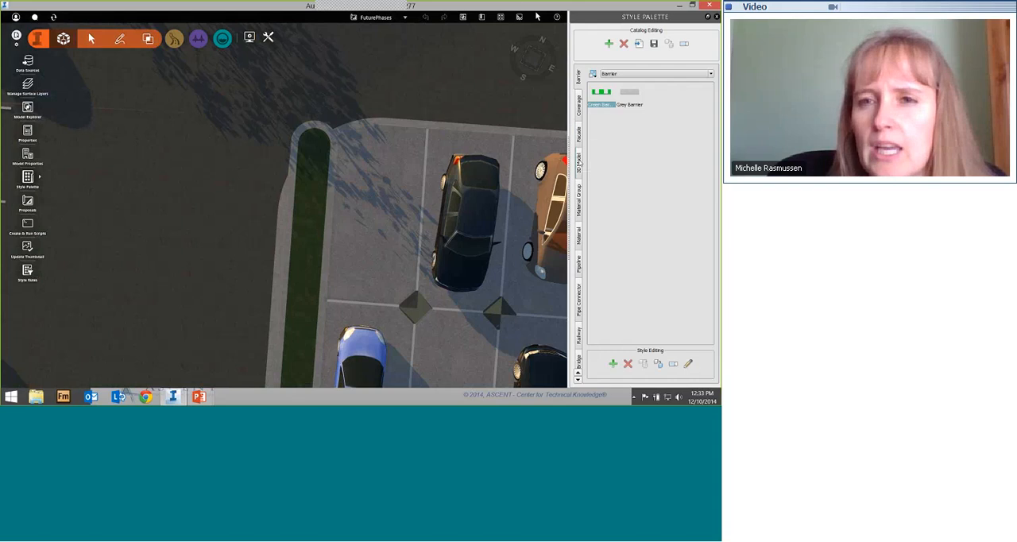
left_click(578, 116)
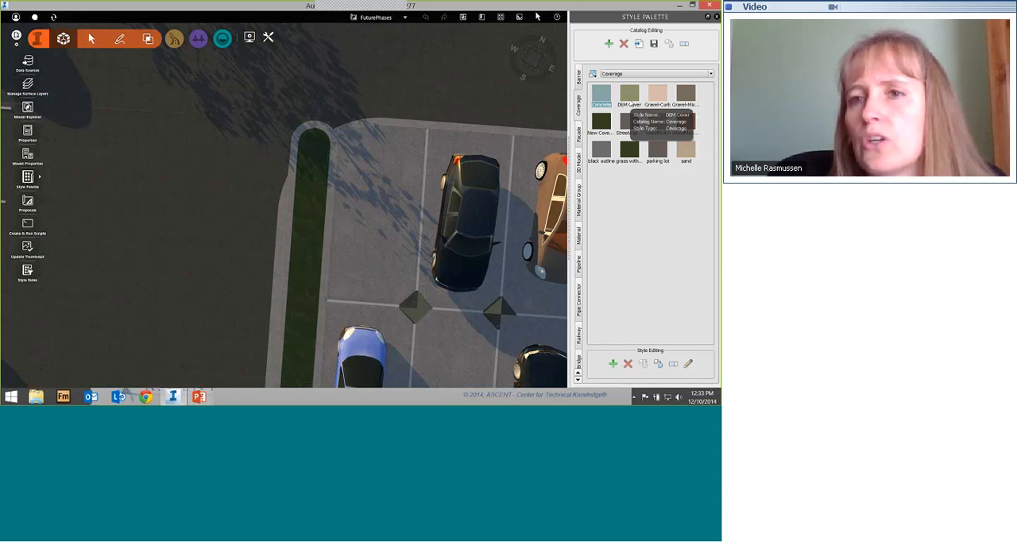
left_click(688, 97)
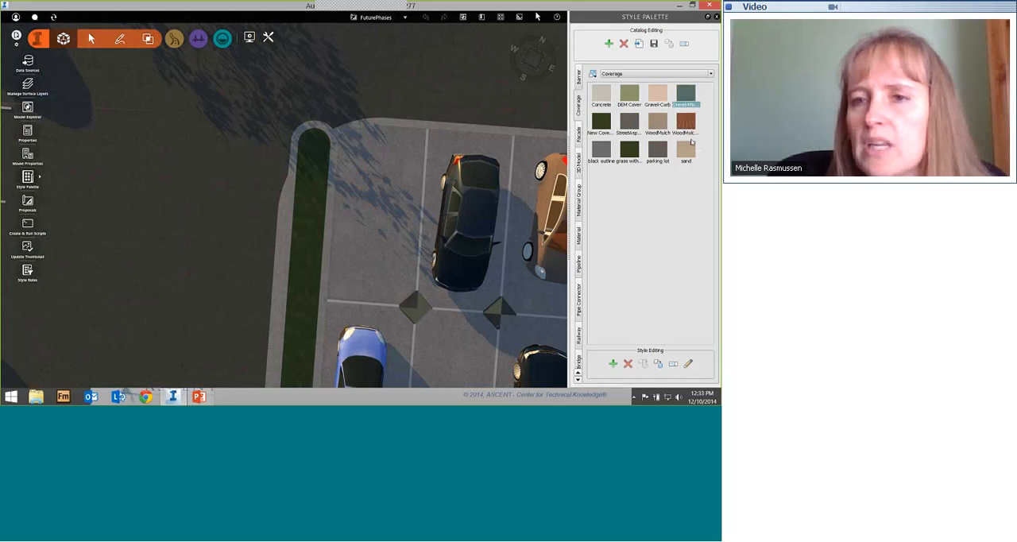
Step: Look over the reddish wood mulch and sand coverage styles, and inspect the fill and outline configuration of the parking lot style
left_click(687, 124)
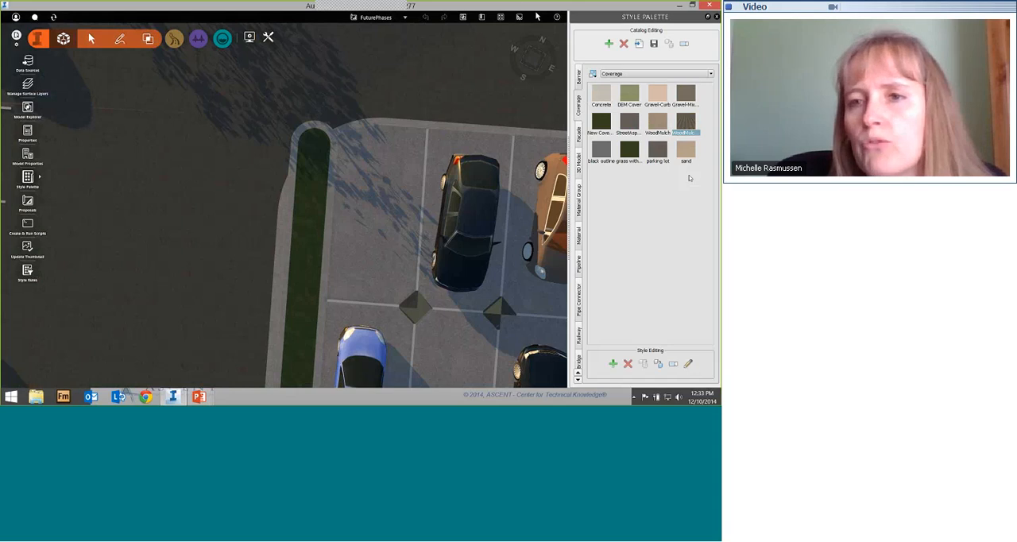
left_click(688, 154)
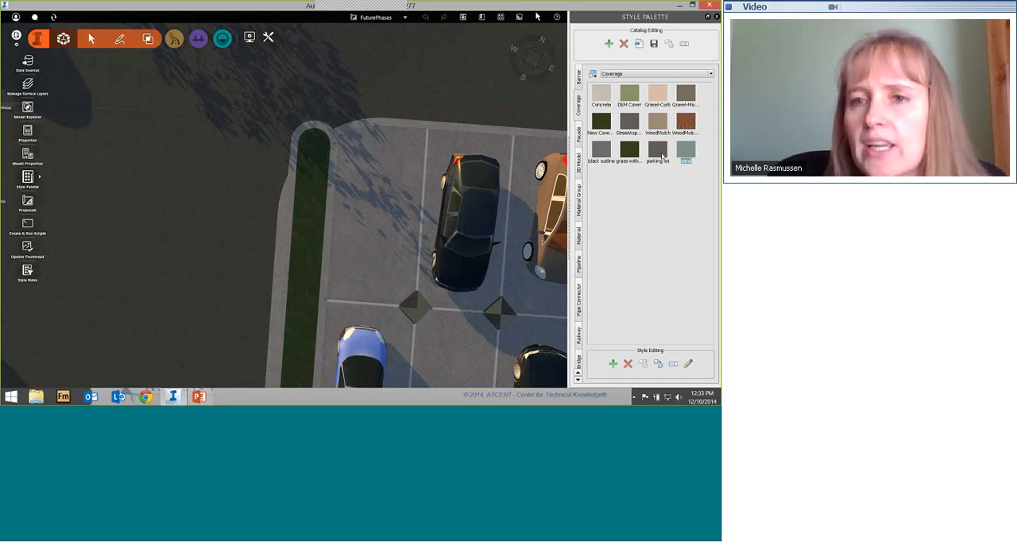
left_click(659, 152)
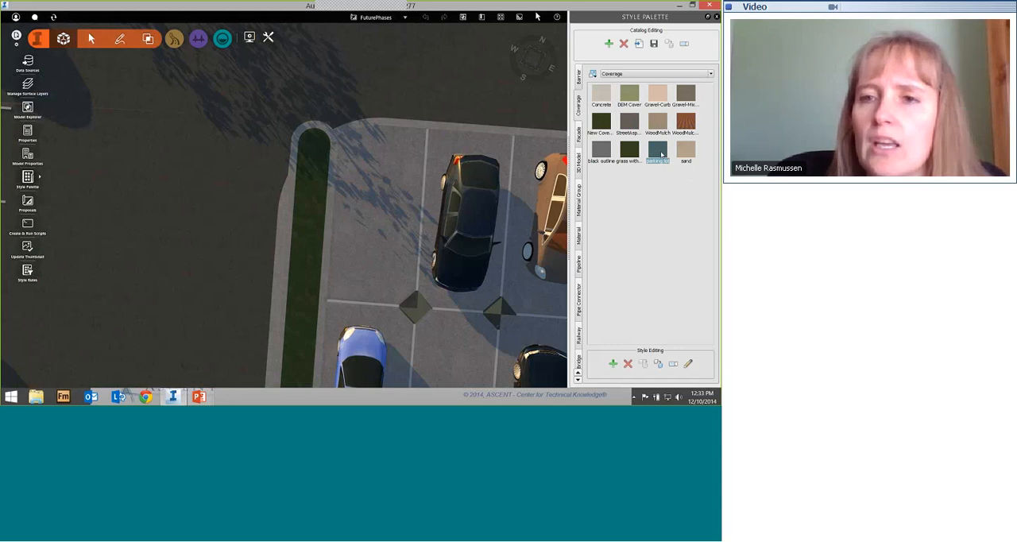
double_click(659, 152)
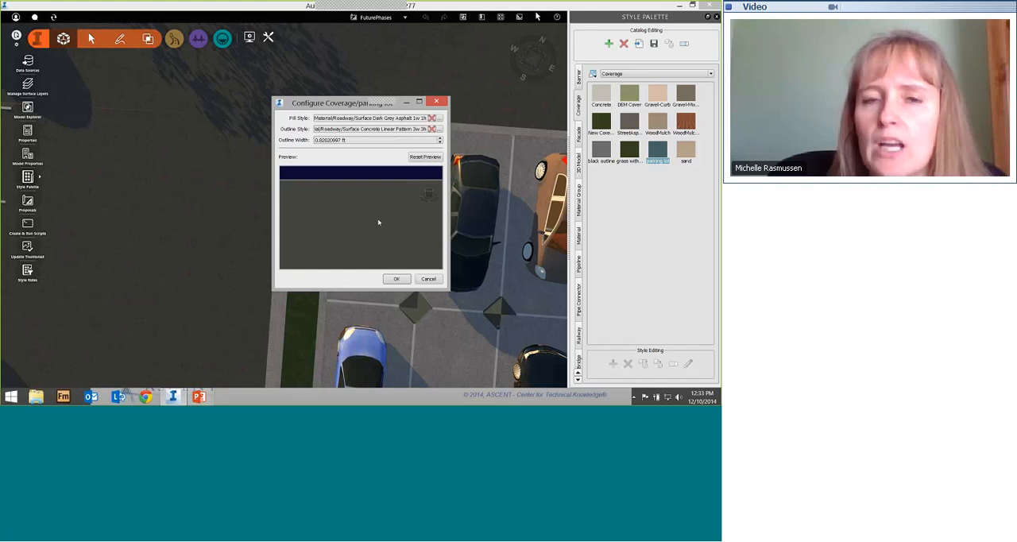
left_click(428, 279)
Step: Examine up close the concrete outlines along both edges of the narrow grass island beside the parking stalls
scroll(279, 270, "up", 2)
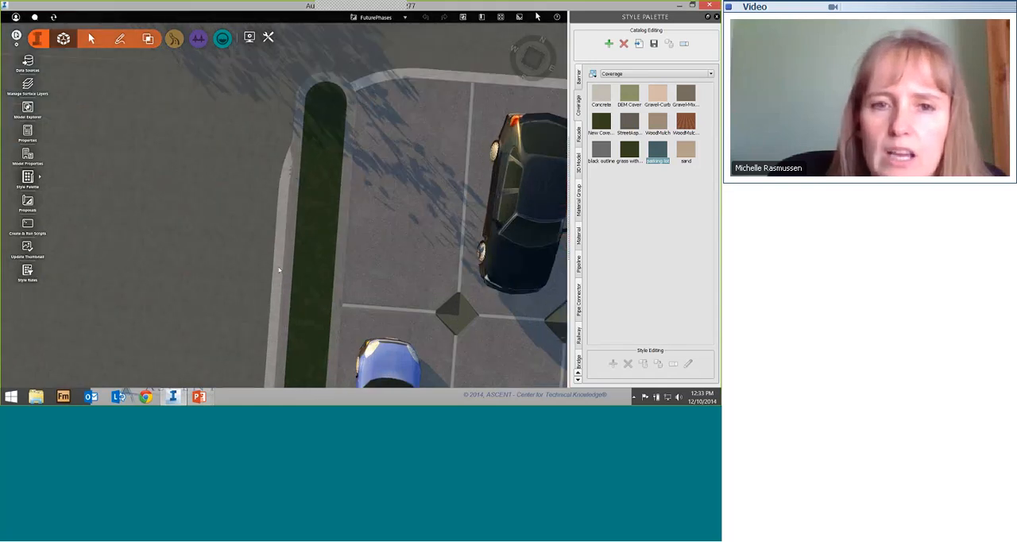
scroll(279, 267, "up", 2)
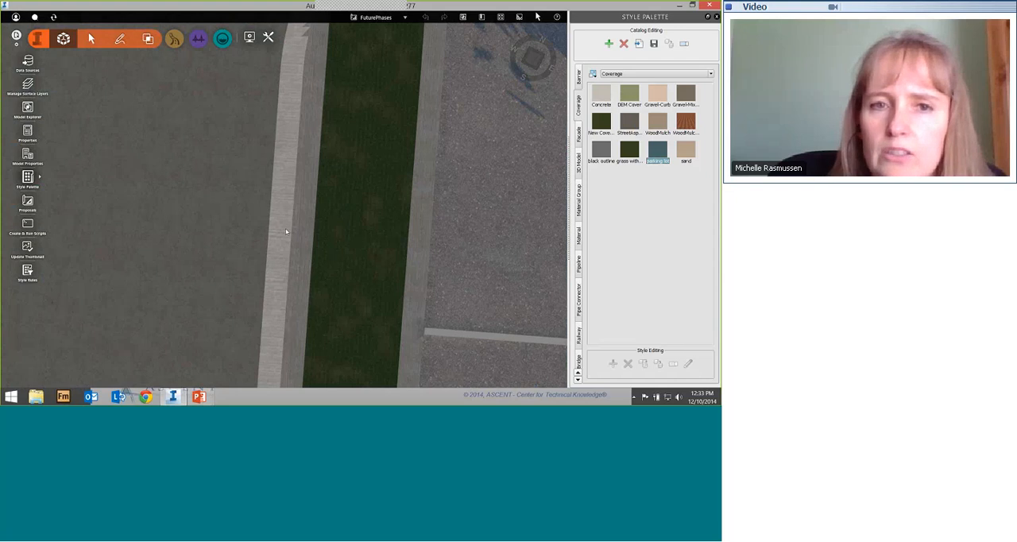
middle_click_drag(286, 232, 283, 209)
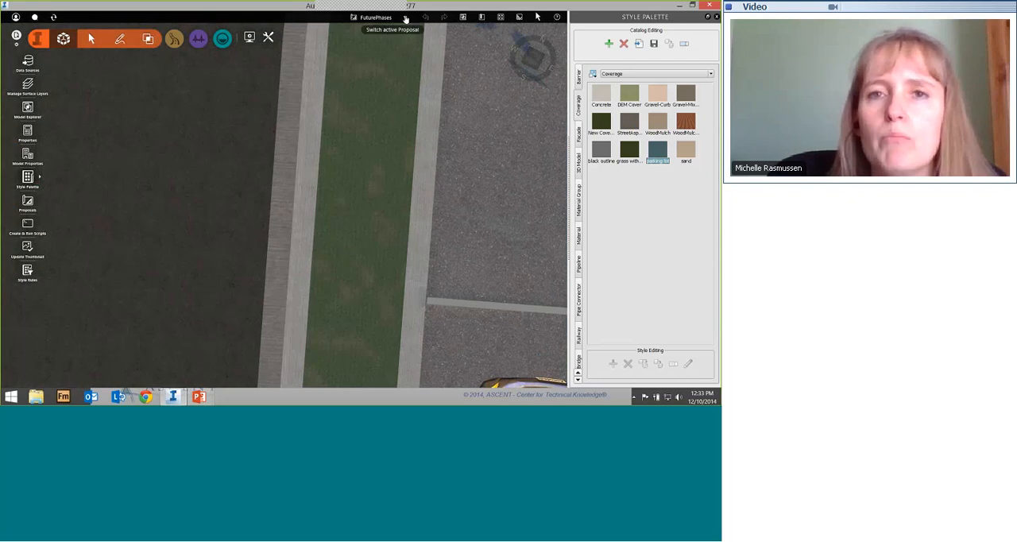
Step: Switch to the master proposal and examine the undeveloped field from overhead and at a low oblique angle
left_click(405, 17)
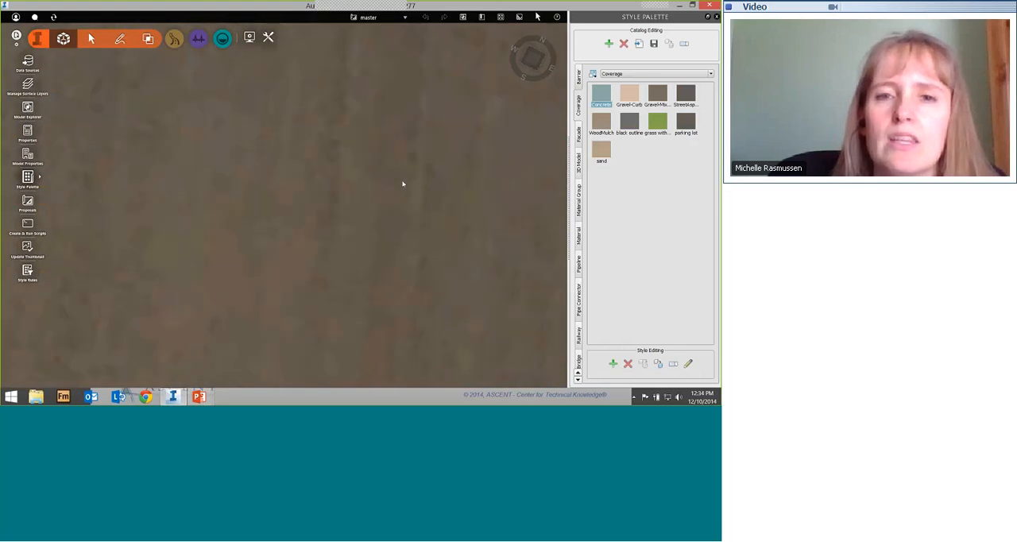
scroll(403, 185, "down", 5)
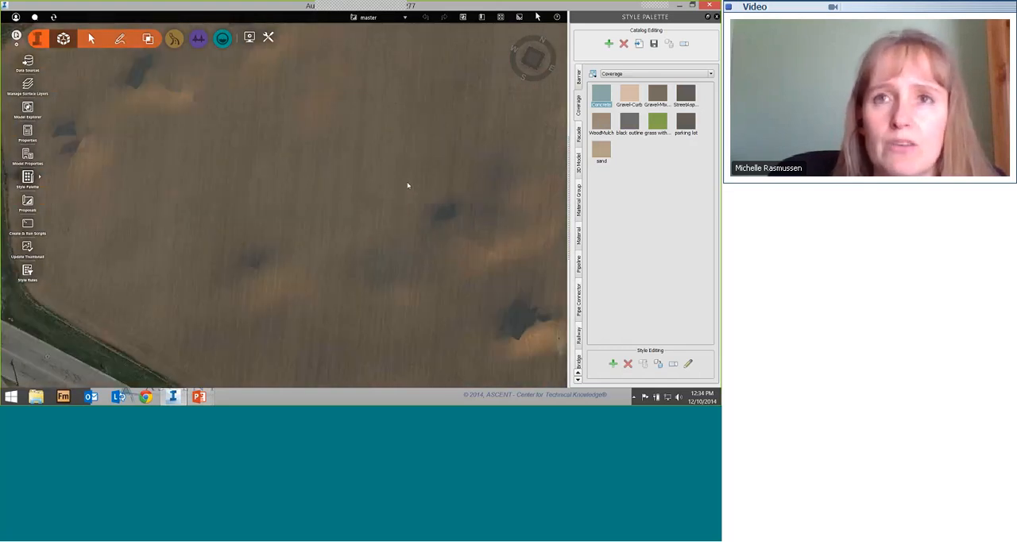
scroll(404, 185, "down", 5)
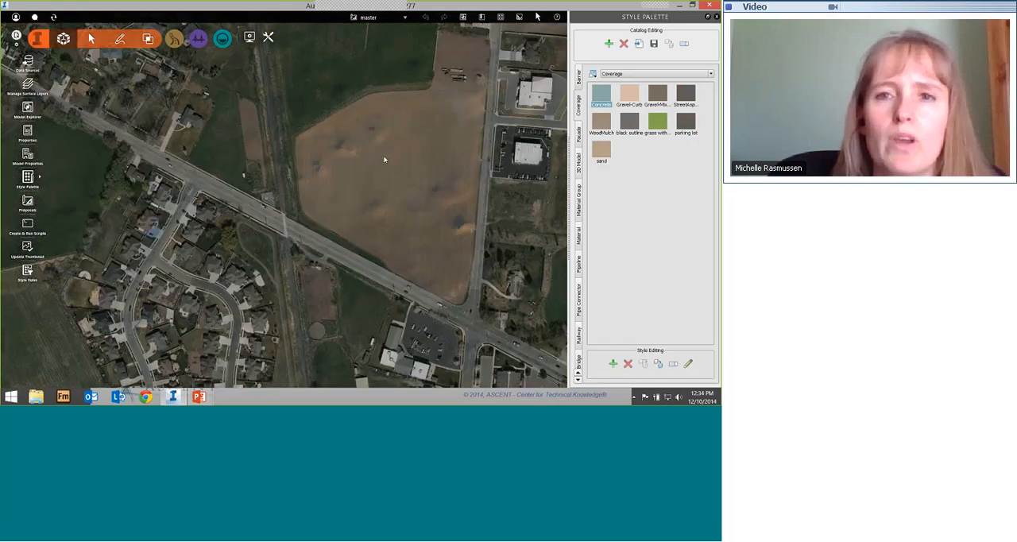
left_click_drag(359, 173, 372, 208)
scroll(372, 208, "up", 5)
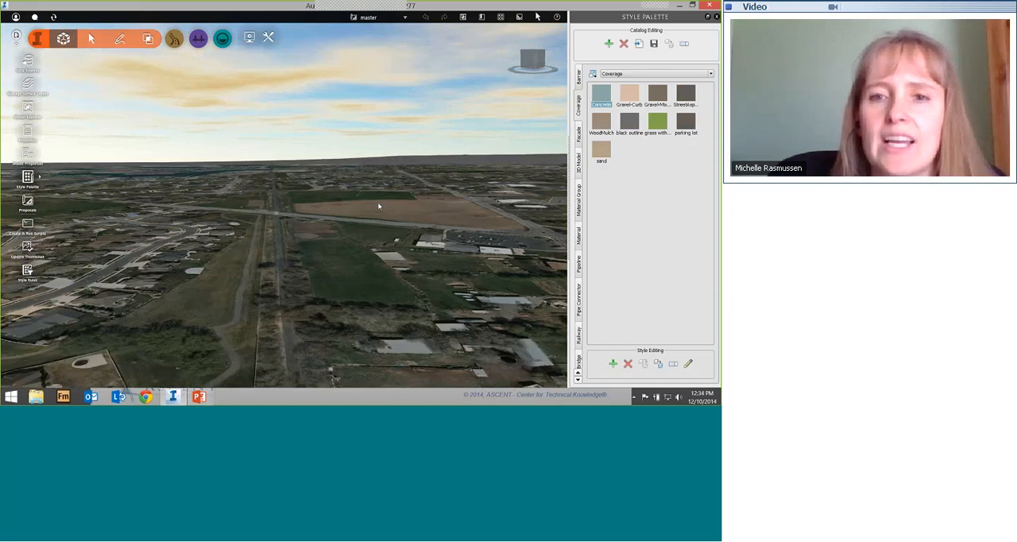
scroll(427, 217, "up", 2)
left_click_drag(425, 216, 422, 318)
Step: Switch back to the FuturePhases proposal and page through the coverage slides in PowerPoint before returning to InfraWorks
left_click(404, 18)
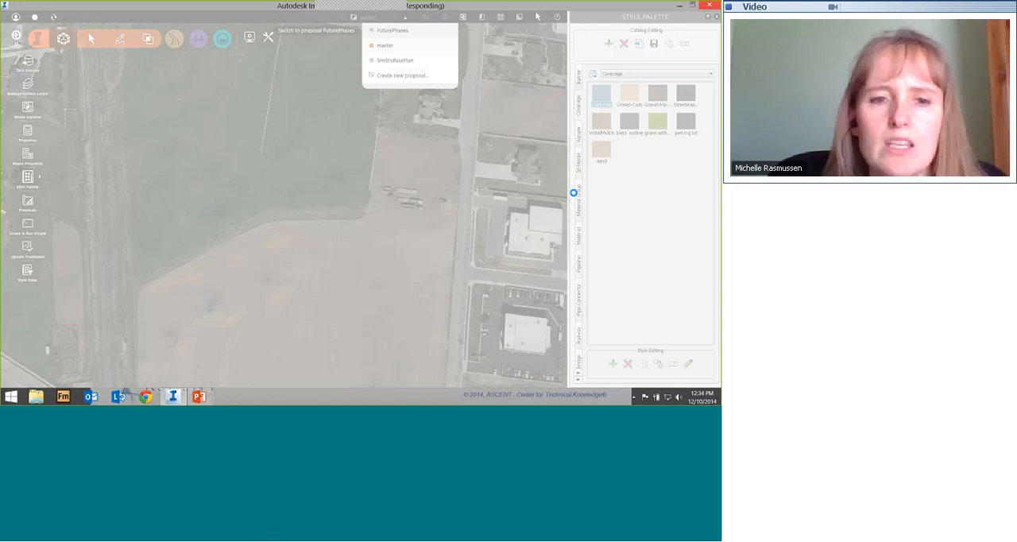
key("alt+Tab")
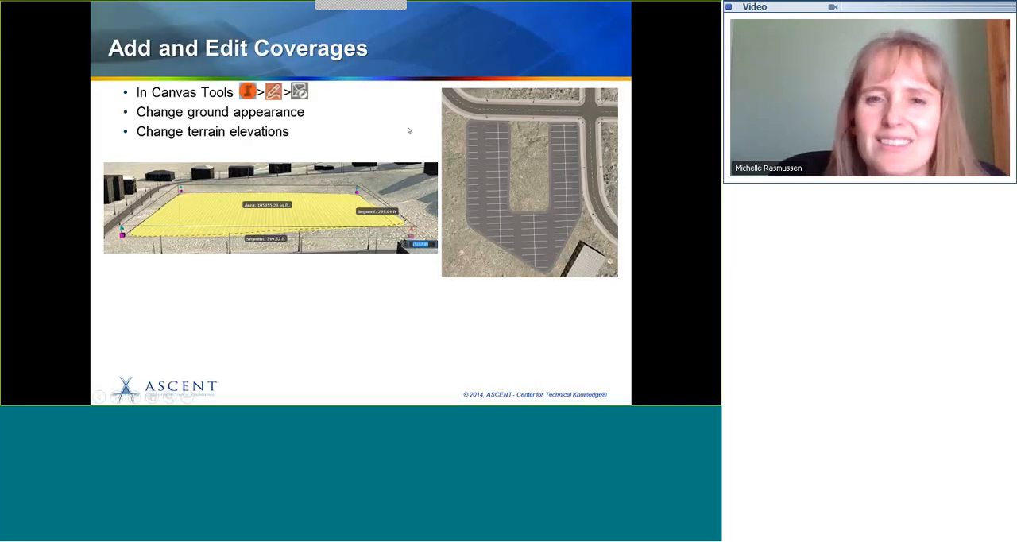
left_click(347, 139)
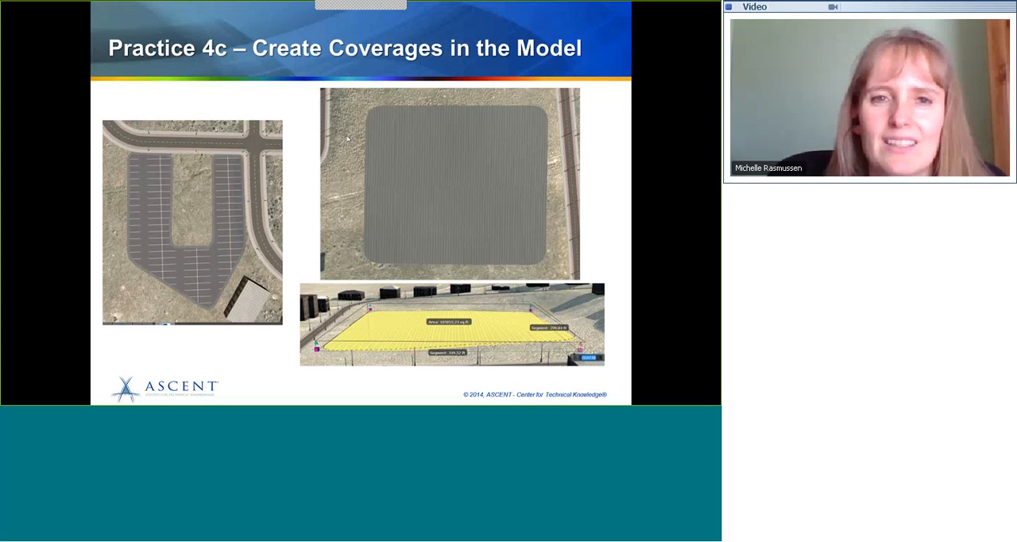
key("Right")
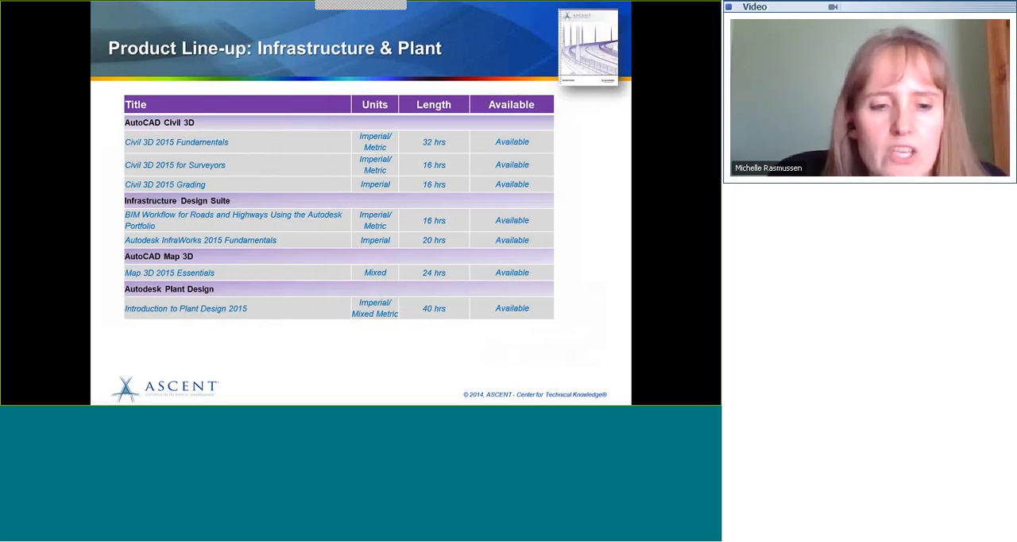
key("alt+Tab")
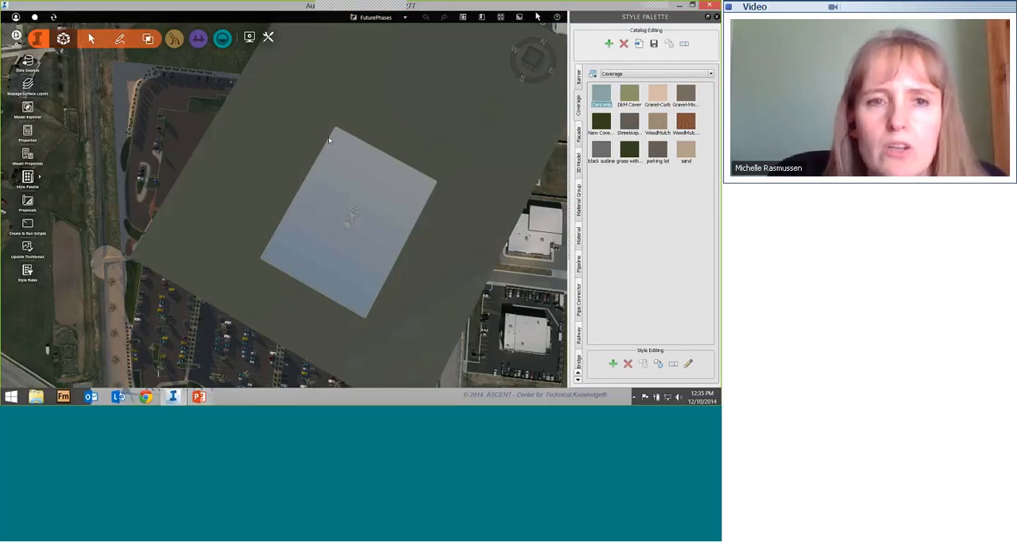
Step: Examine the large store from the rear, the loading dock with its sunken ground and fenced parking, and the storefront side
left_click_drag(194, 71, 266, 119)
scroll(225, 337, "up", 5)
scroll(223, 336, "up", 6)
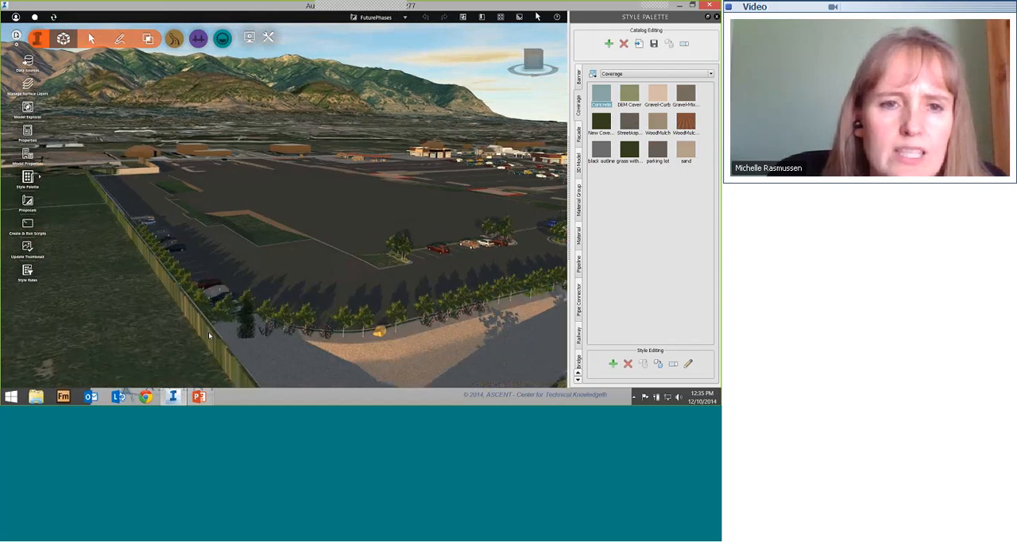
scroll(214, 337, "down", 10)
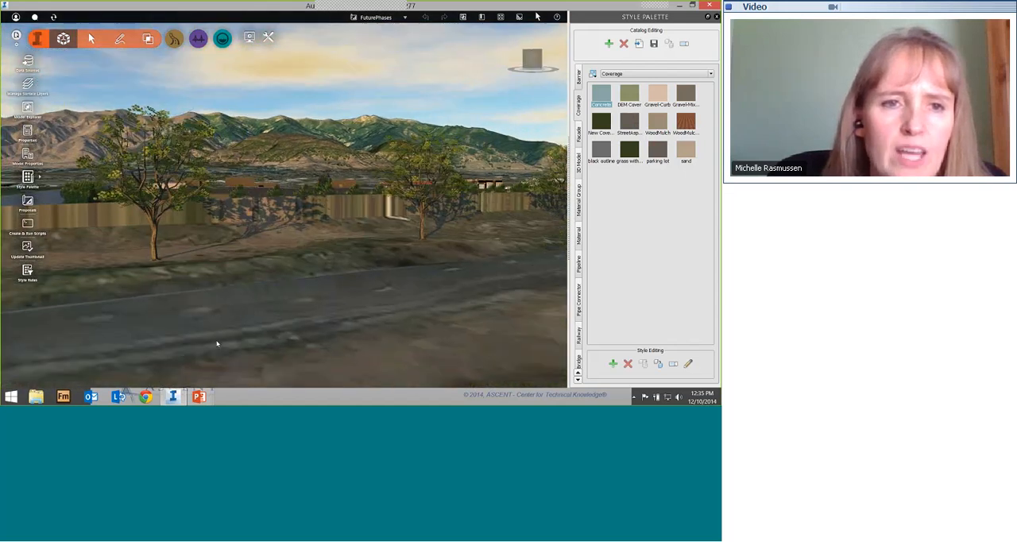
left_click_drag(145, 243, 103, 273)
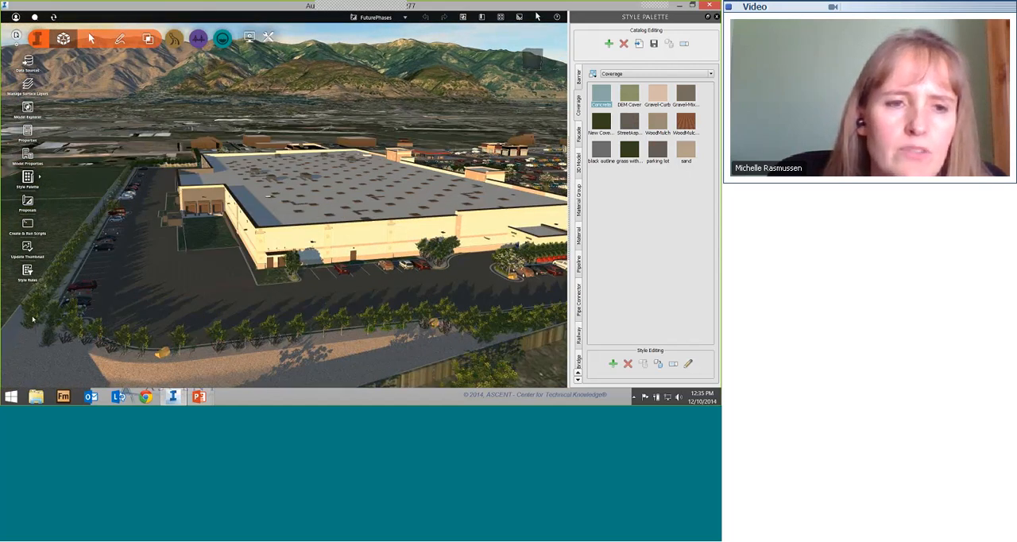
left_click_drag(23, 318, 55, 332)
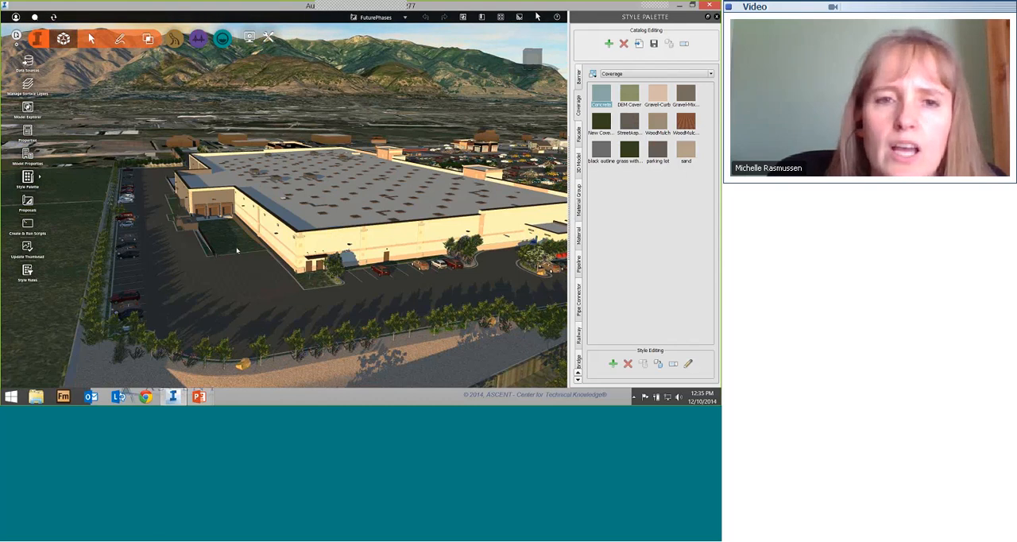
scroll(237, 251, "up", 5)
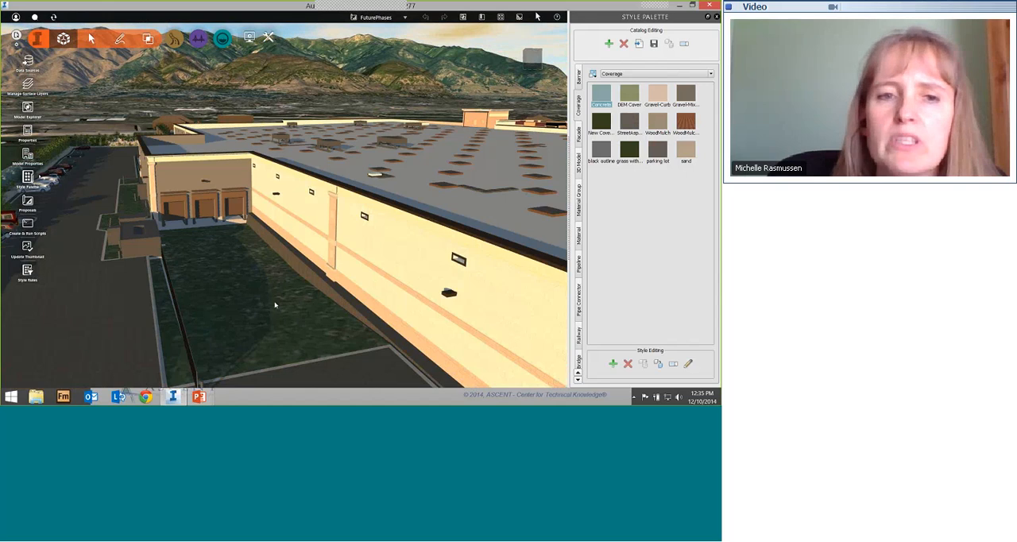
scroll(275, 304, "down", 3)
scroll(275, 304, "down", 4)
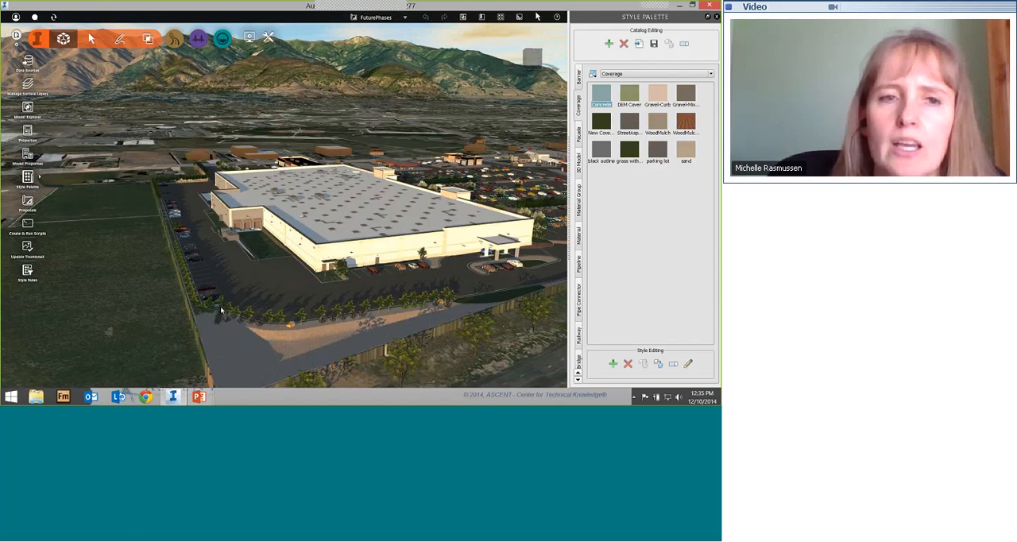
left_click_drag(220, 311, 279, 219)
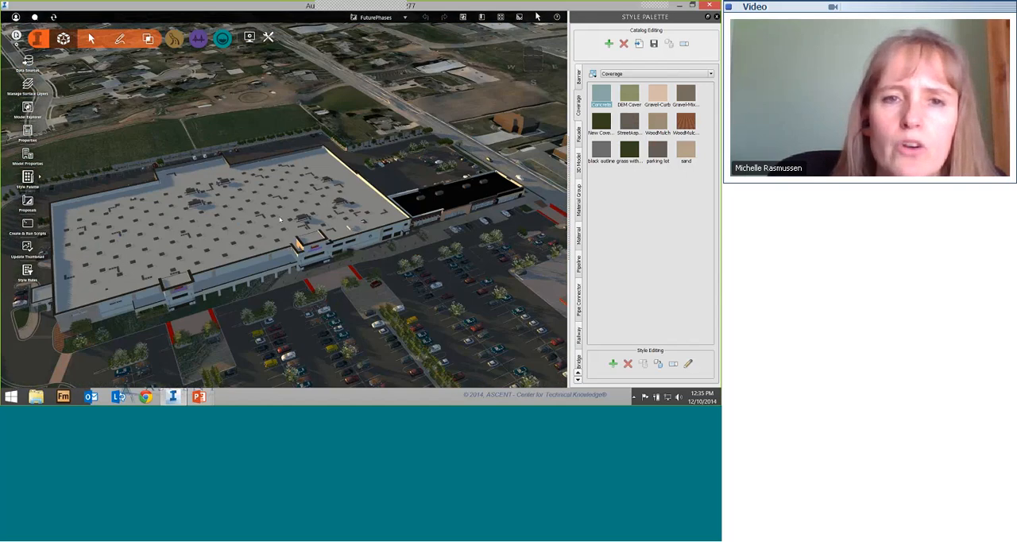
Step: Draw a four-cornered coverage of about 2,702 sq ft in the reddish wood mulch style on the grass field beside the houses
middle_click_drag(312, 270, 393, 344)
middle_click_drag(213, 216, 399, 323)
middle_click_drag(246, 258, 365, 310)
scroll(364, 311, "up", 3)
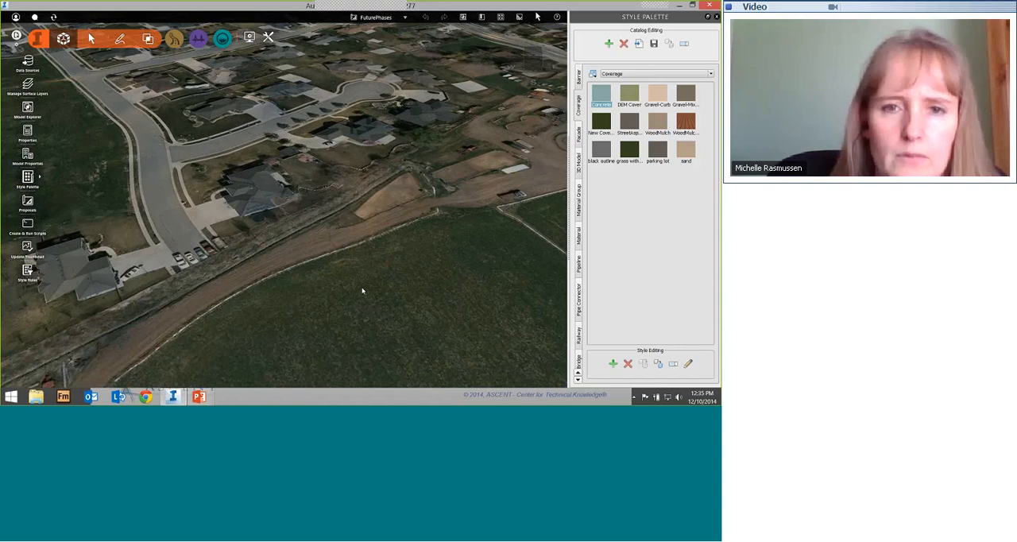
scroll(362, 287, "up", 1)
left_click_drag(367, 340, 368, 353)
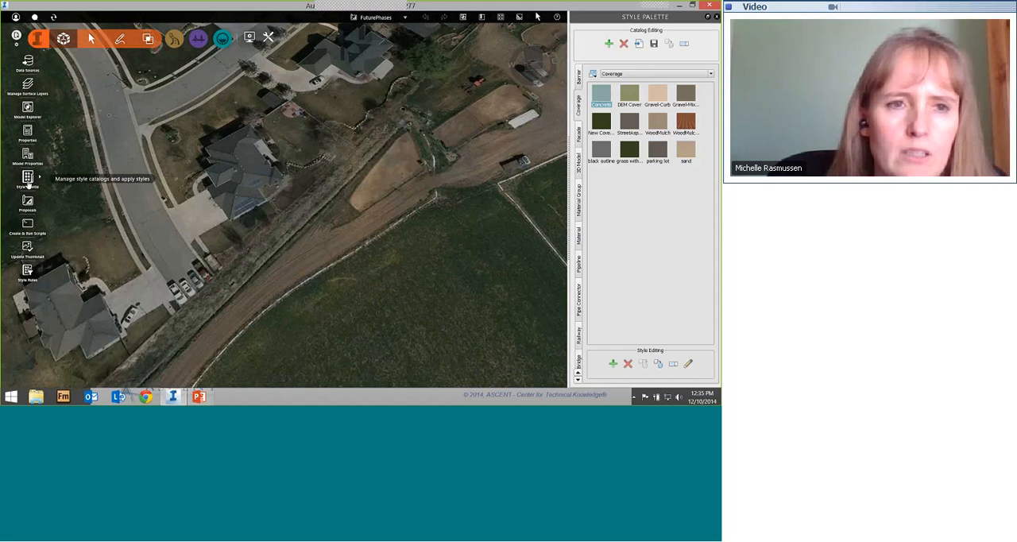
left_click(119, 38)
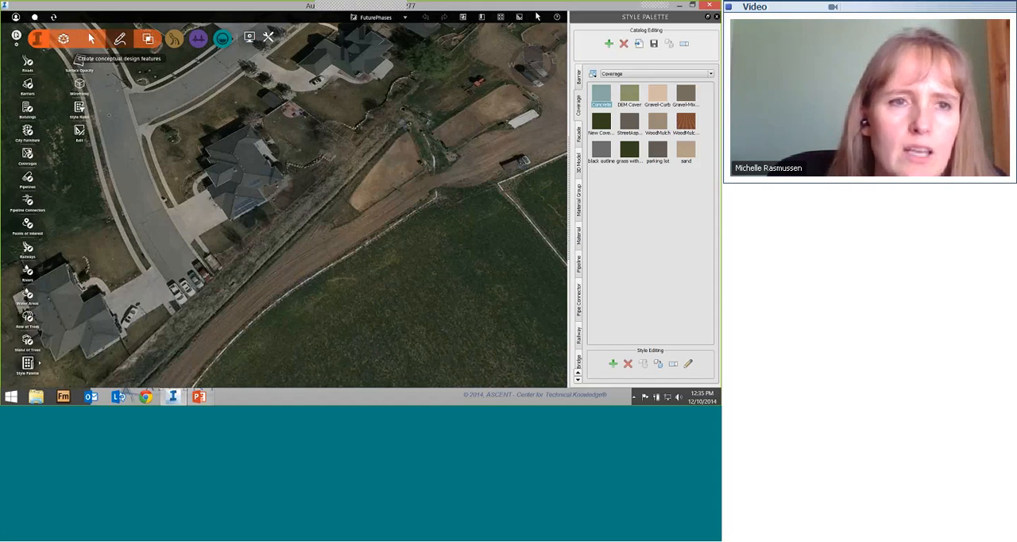
left_click(27, 155)
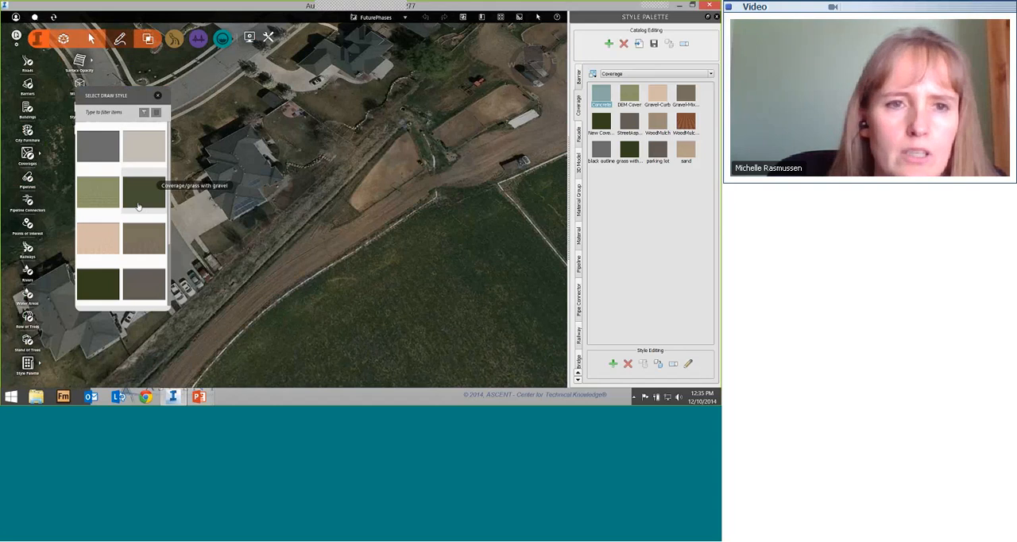
scroll(130, 210, "down", 2)
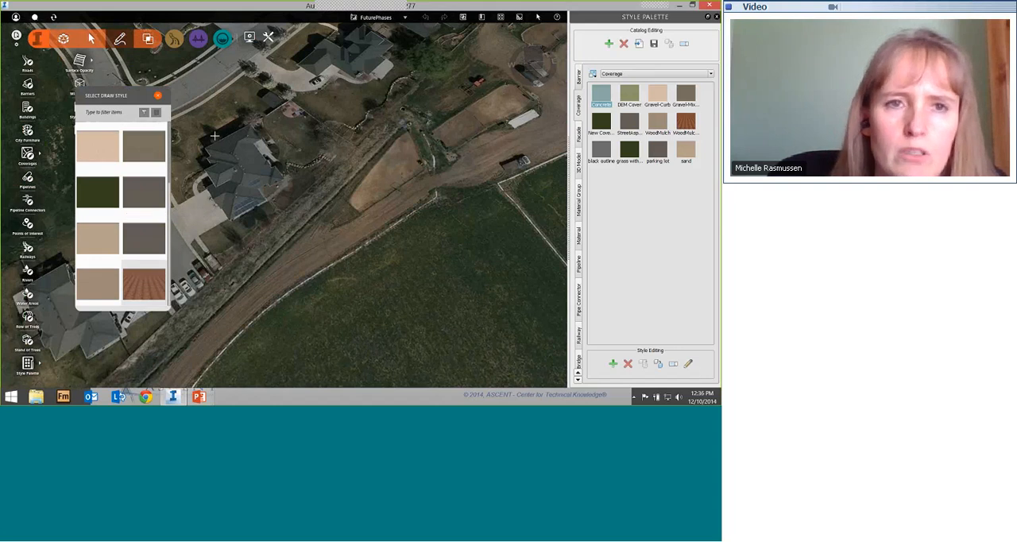
left_click(158, 96)
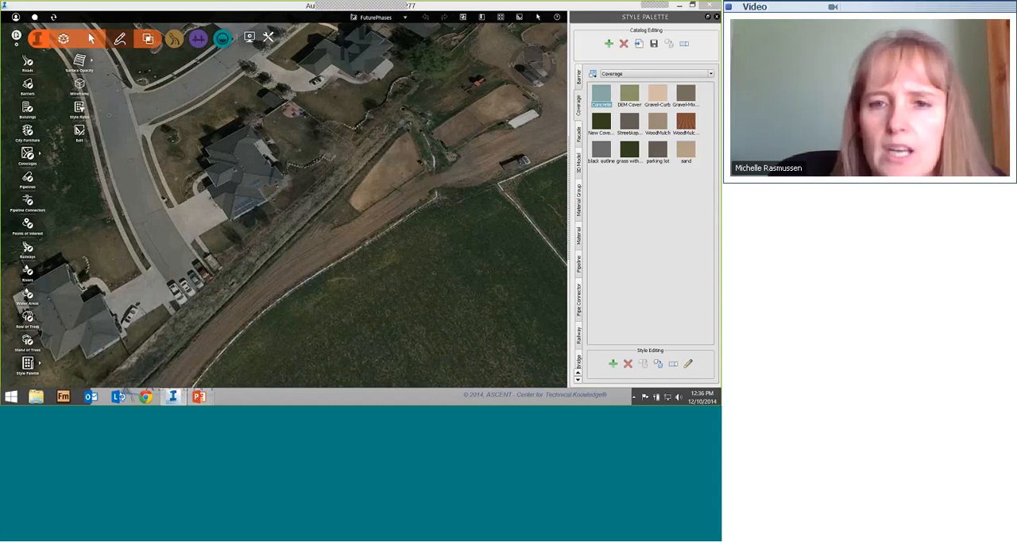
left_click(385, 299)
left_click(415, 339)
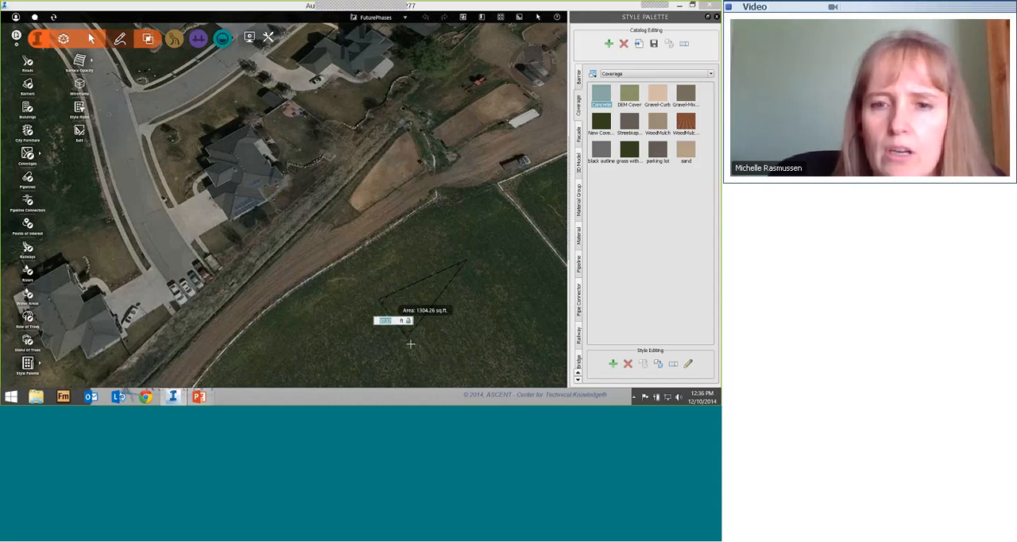
double_click(472, 293)
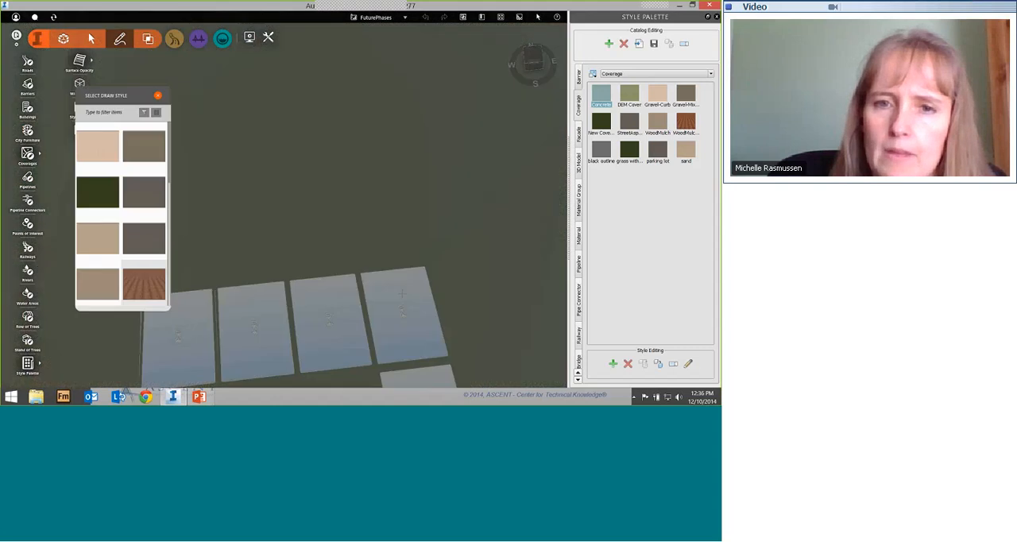
Step: Lower the elevations of two neighbouring corners of the wood mulch coverage on the grass field
scroll(422, 313, "up", 6)
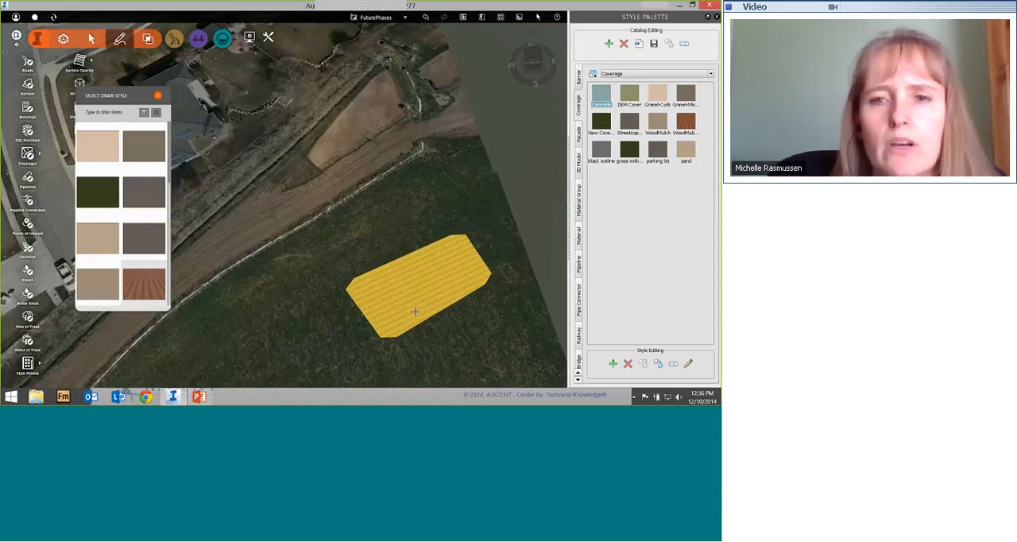
left_click_drag(411, 311, 416, 255)
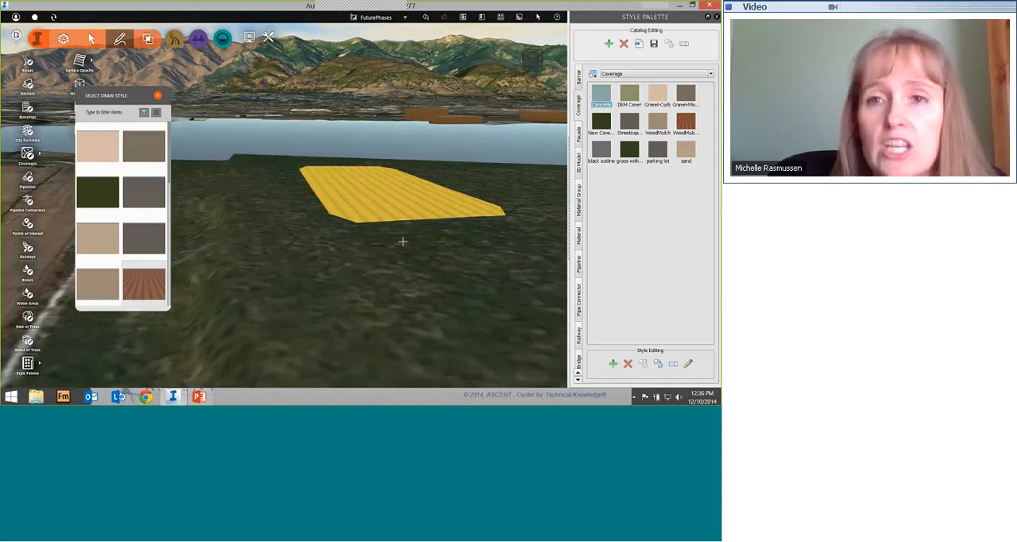
left_click(519, 17)
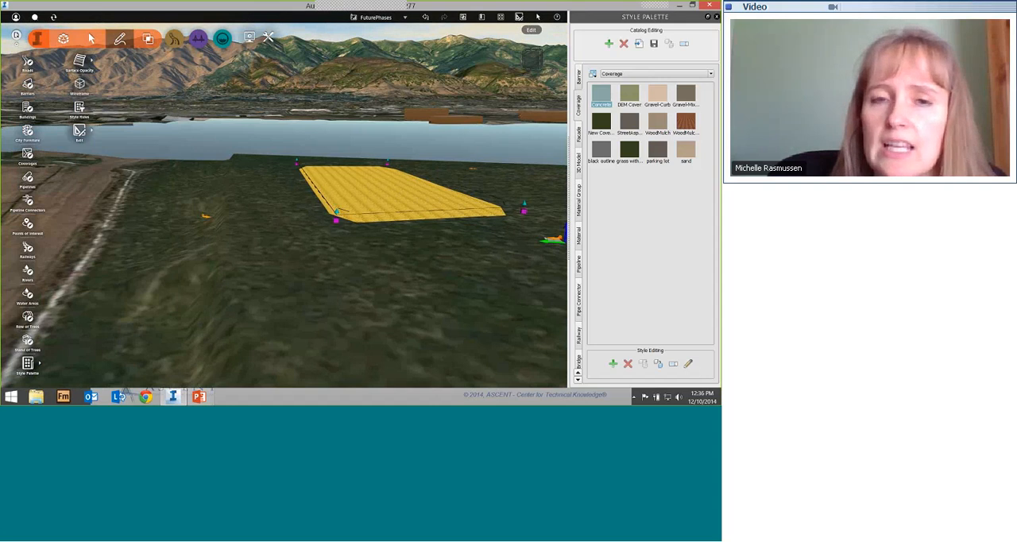
left_click(337, 212)
left_click_drag(337, 230, 347, 251)
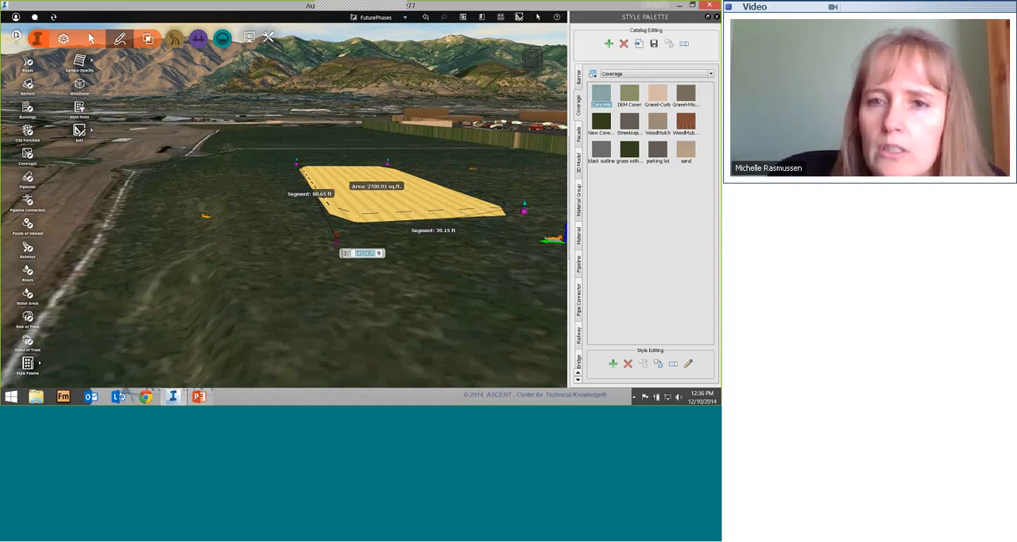
left_click_drag(524, 203, 524, 258)
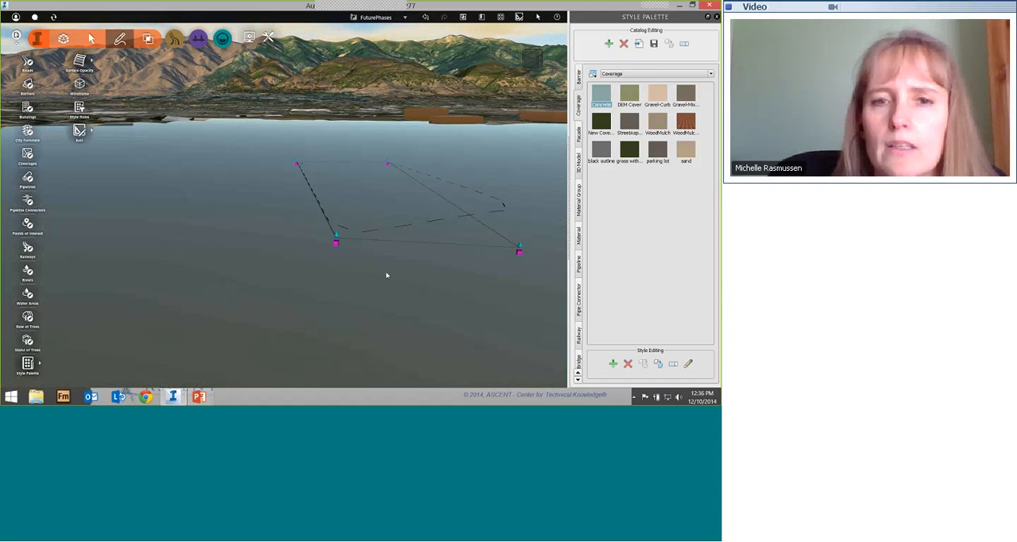
Step: Adjust the elevation of the coverage corner nearest the dirt road so it sits lower, judging it from the side
left_click_drag(348, 258, 461, 258)
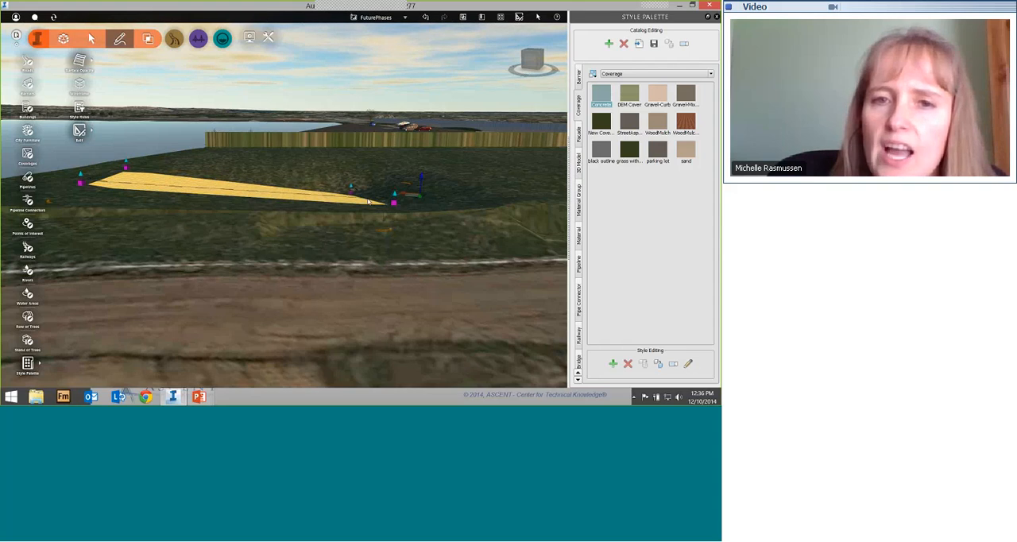
left_click(393, 202)
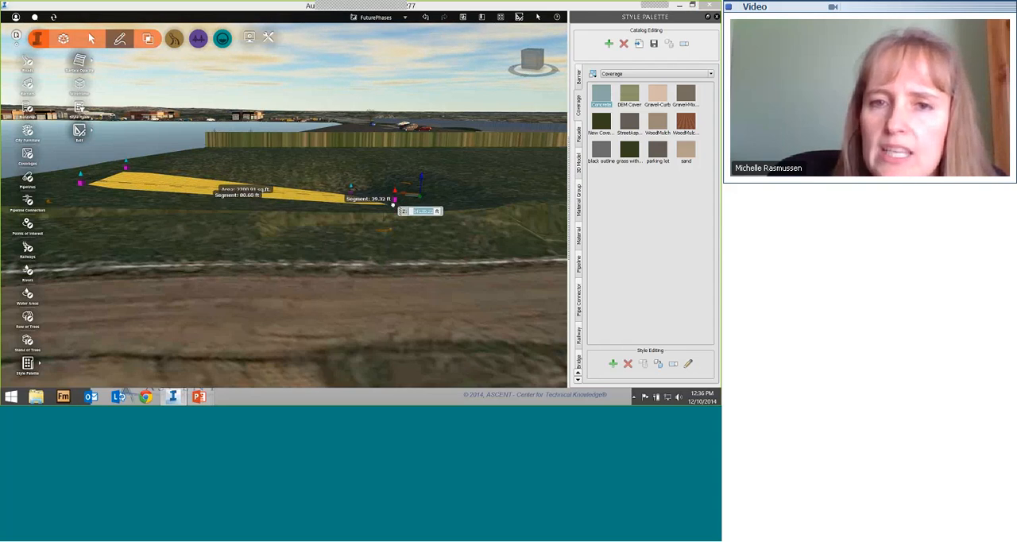
left_click_drag(392, 205, 397, 213)
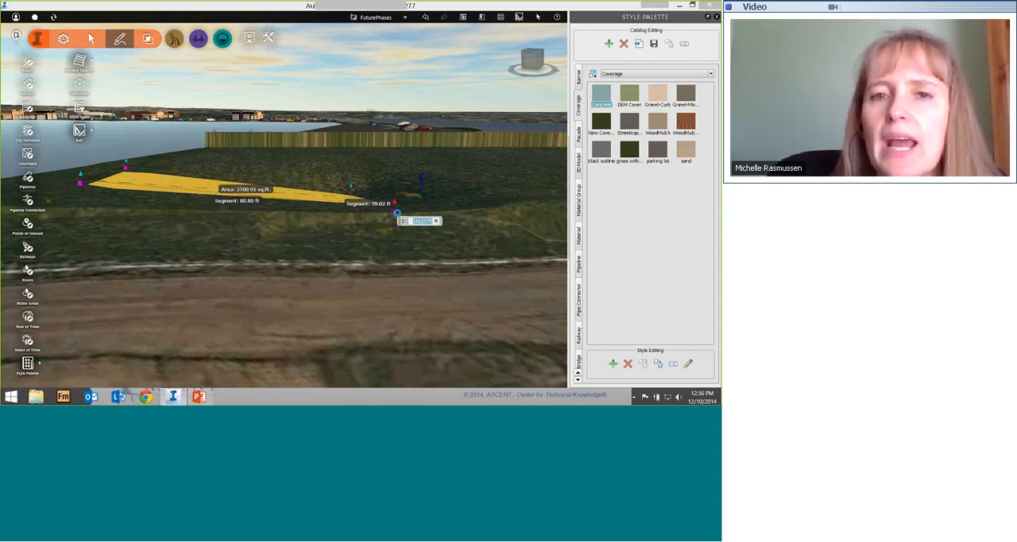
left_click(392, 212)
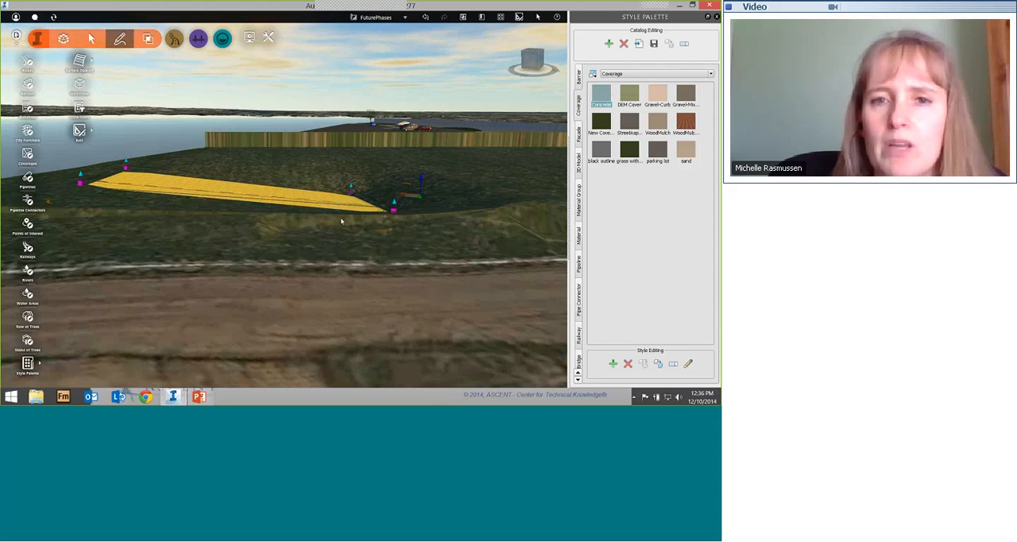
Step: Set the coverage's smooth radius to 5 ft in its properties and update the model
left_click_drag(341, 222, 274, 145)
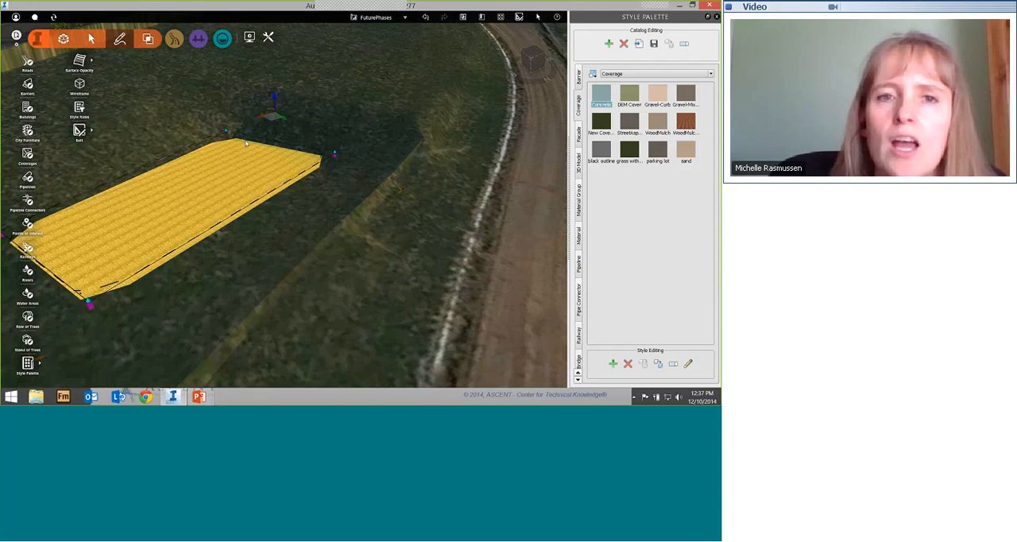
left_click_drag(306, 188, 159, 238)
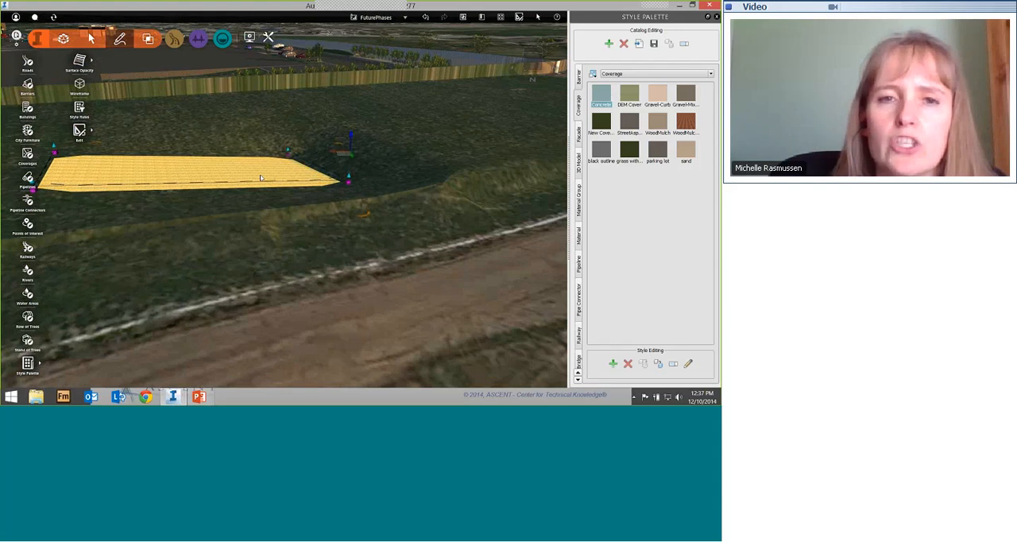
right_click(260, 177)
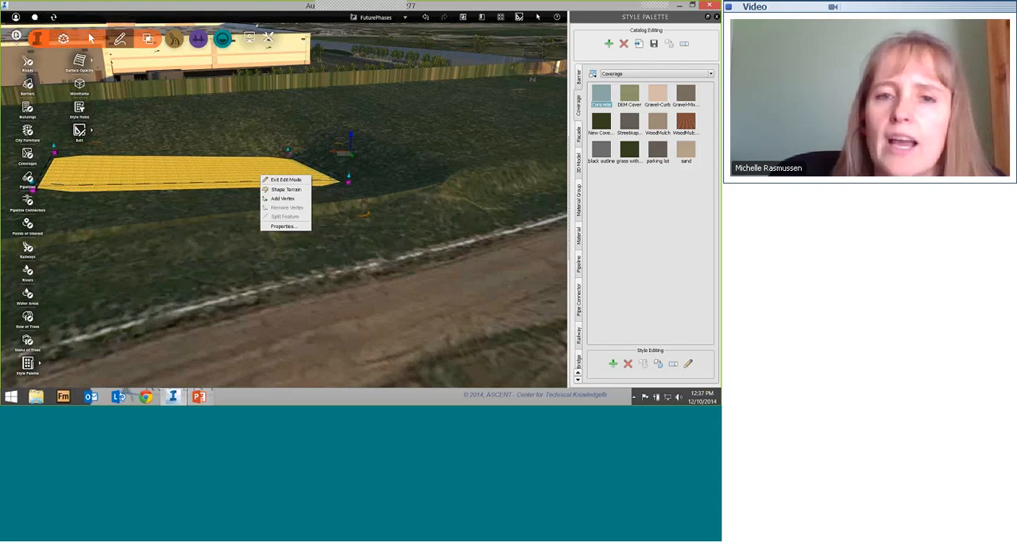
left_click(283, 226)
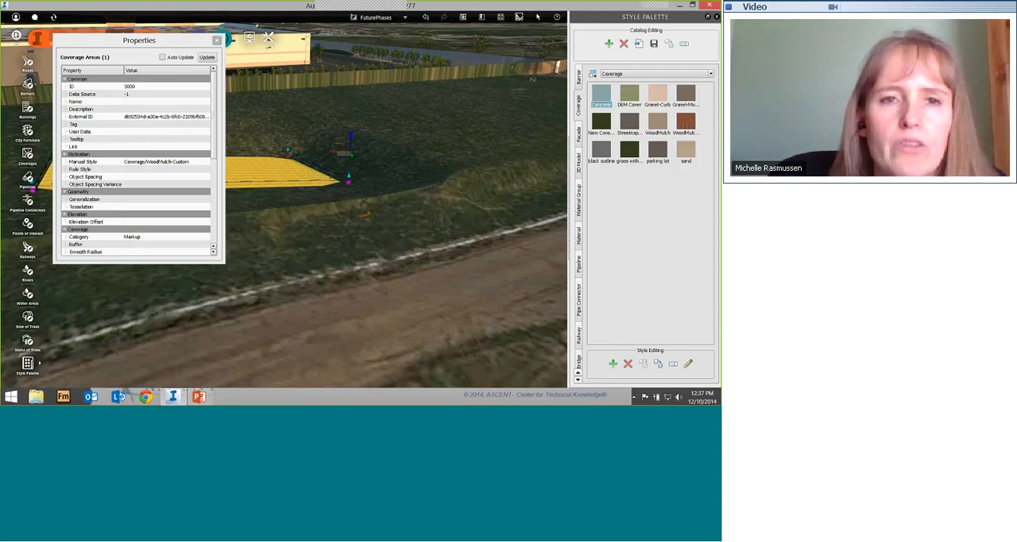
left_click_drag(215, 144, 212, 191)
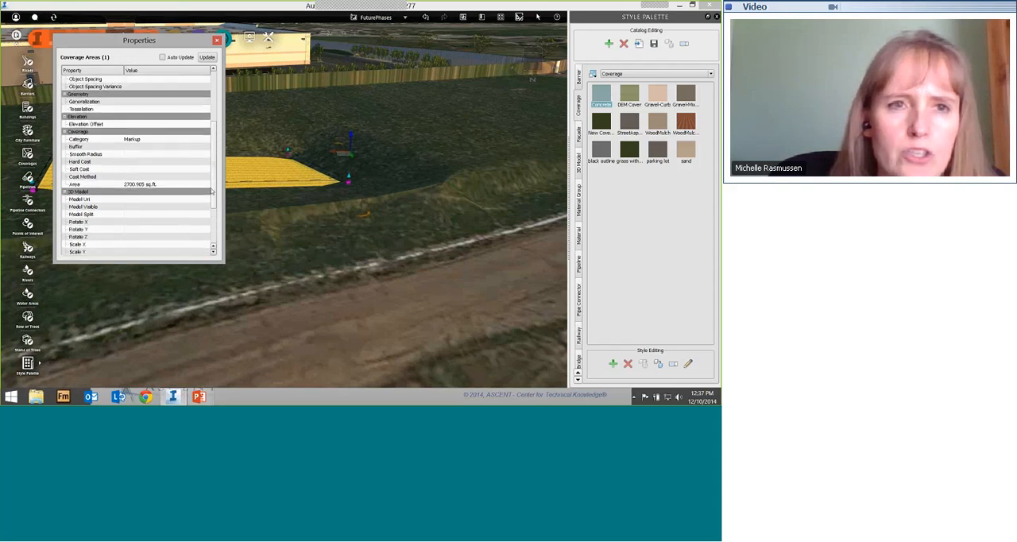
left_click(137, 155)
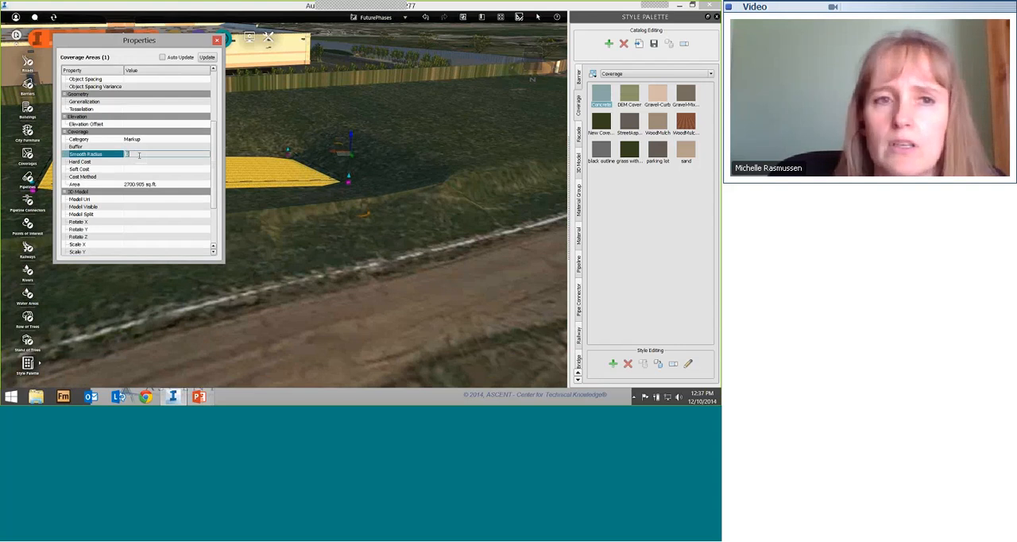
type("5")
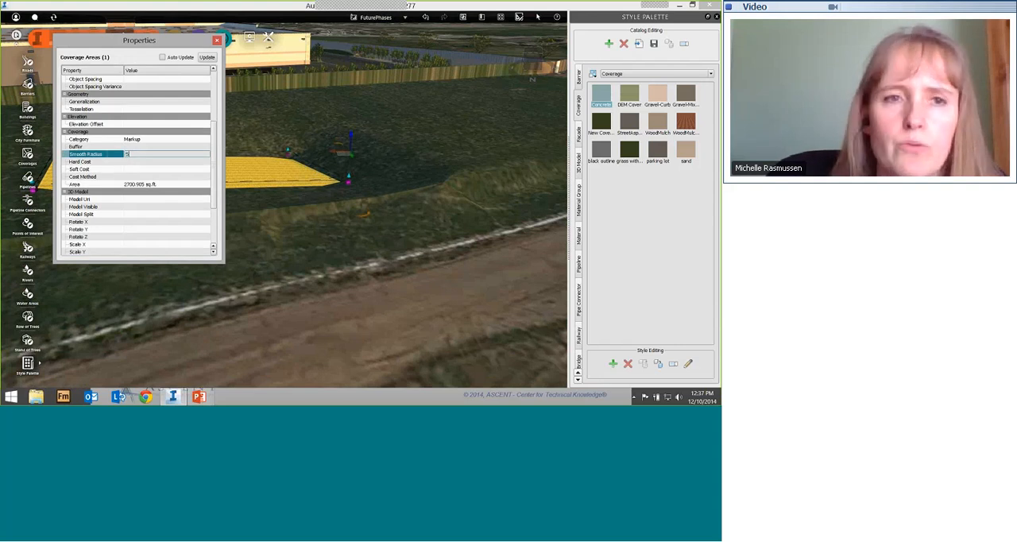
key("Return")
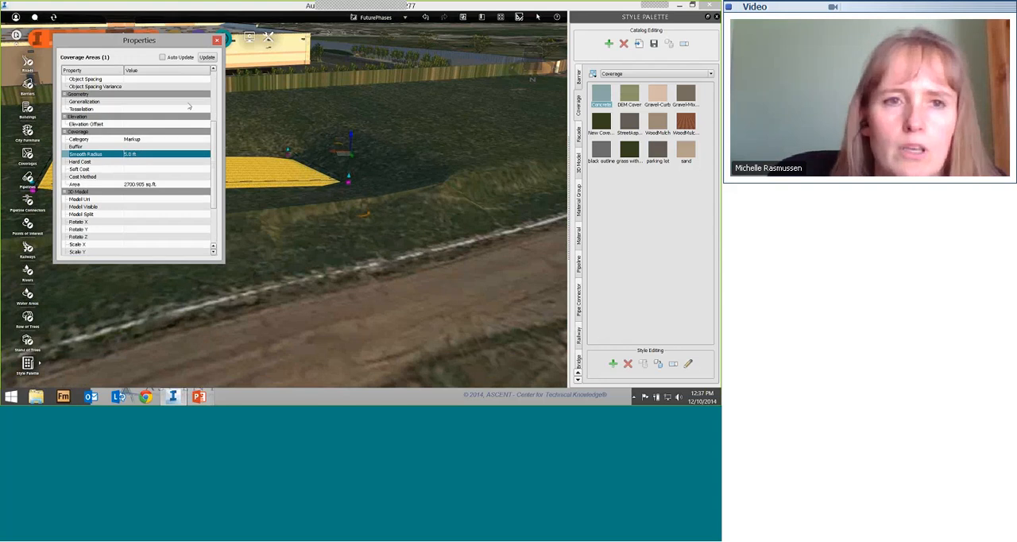
left_click(206, 57)
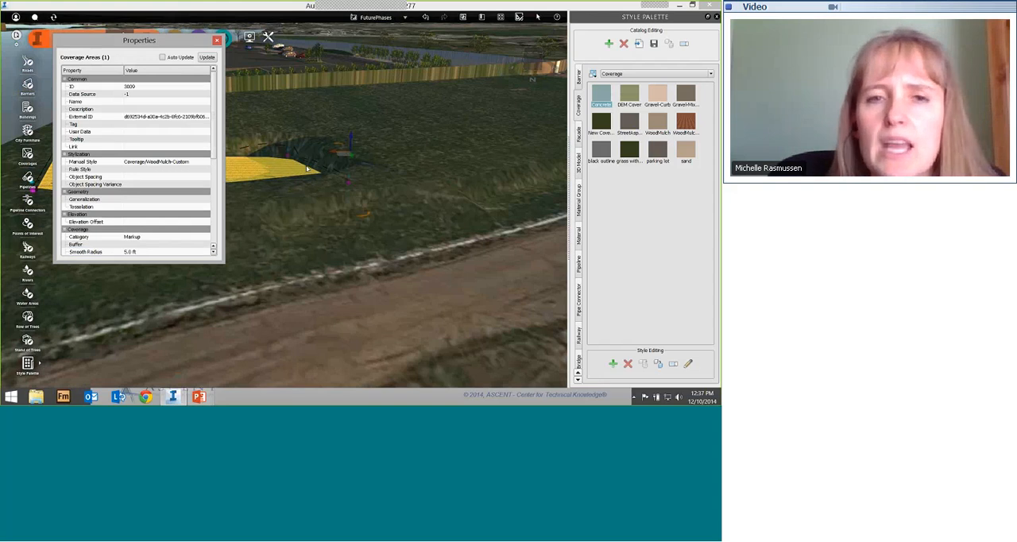
Step: Examine the terrain transition around the coverage's lowered corner up close, check the smooth radius property and close the properties
scroll(306, 170, "up", 2)
scroll(309, 157, "up", 2)
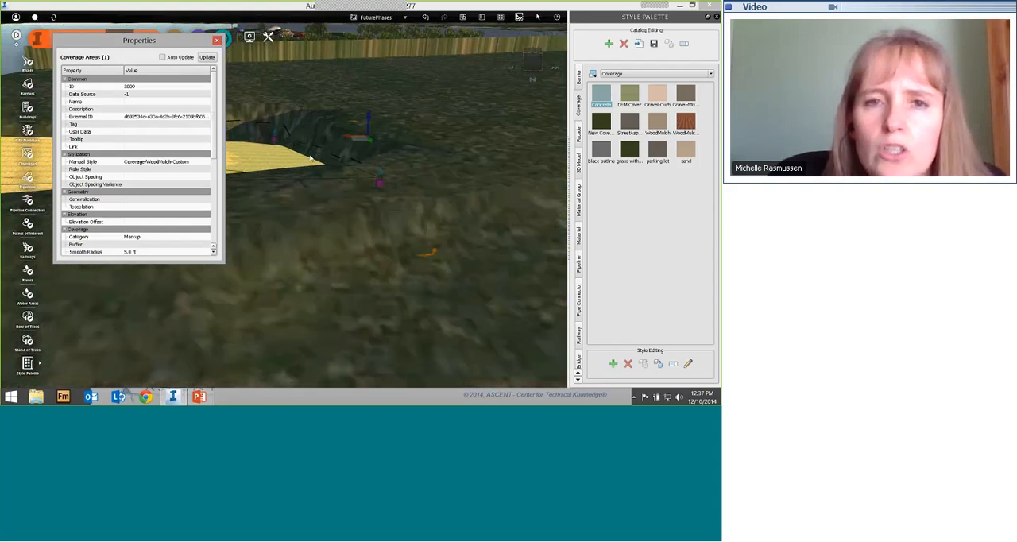
scroll(311, 186, "up", 5)
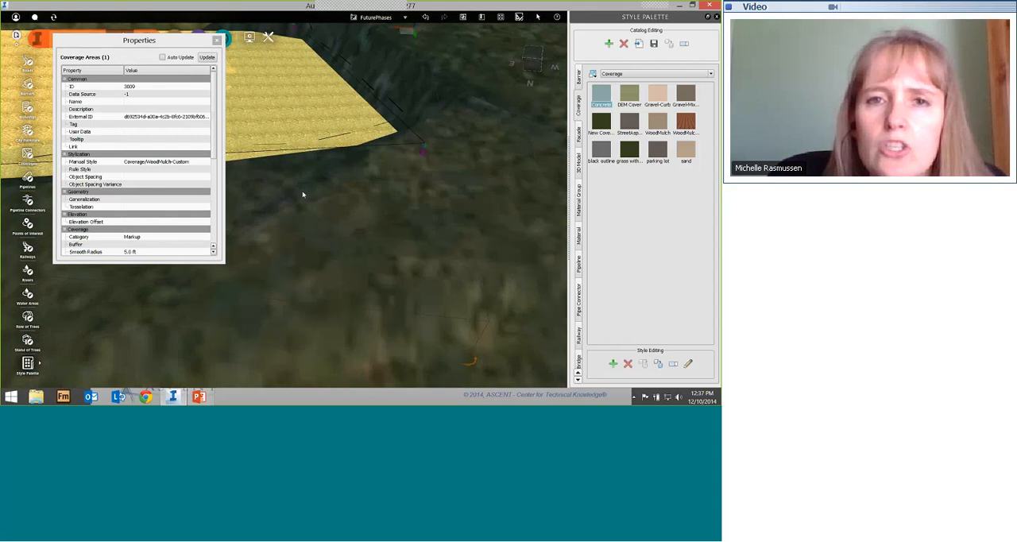
left_click_drag(370, 202, 443, 155)
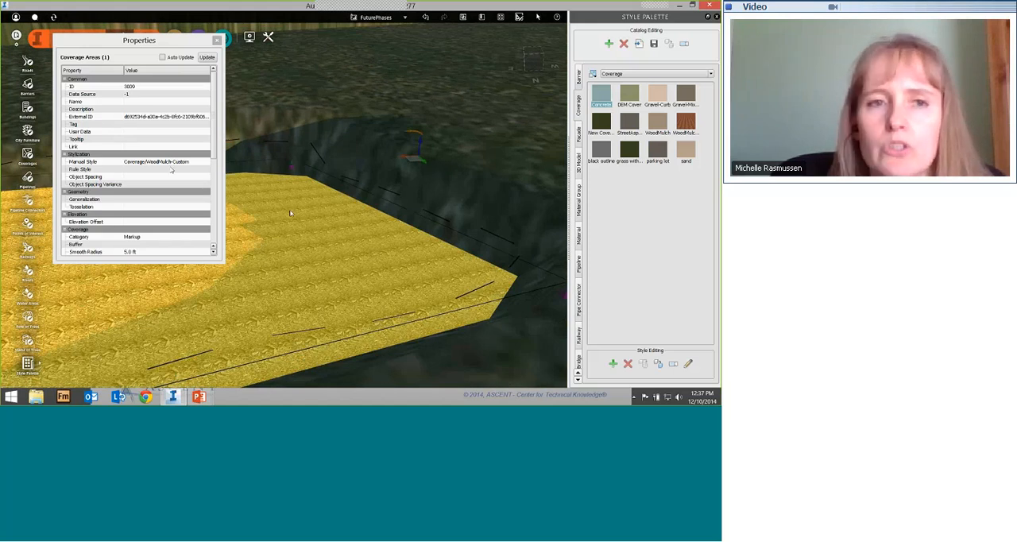
left_click(128, 251)
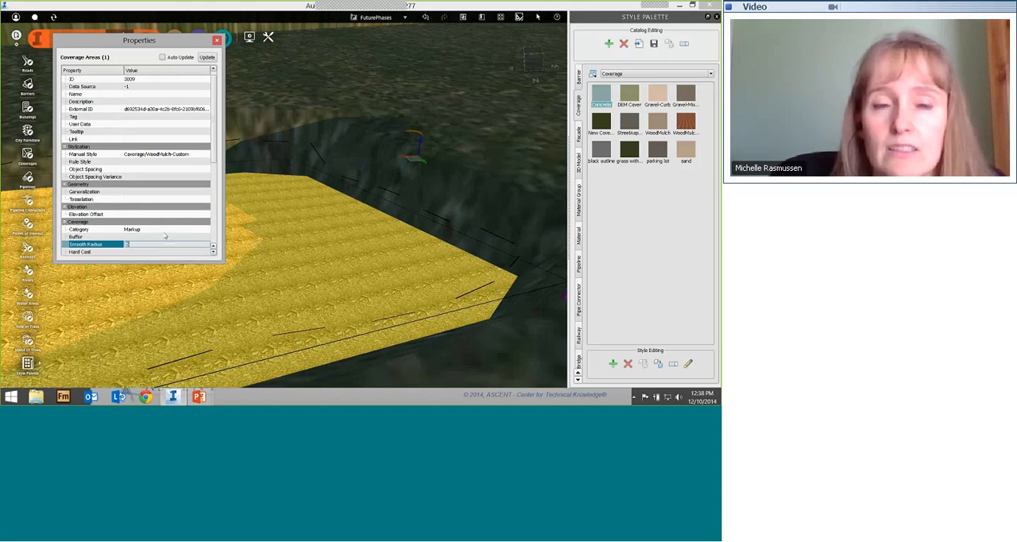
left_click(217, 39)
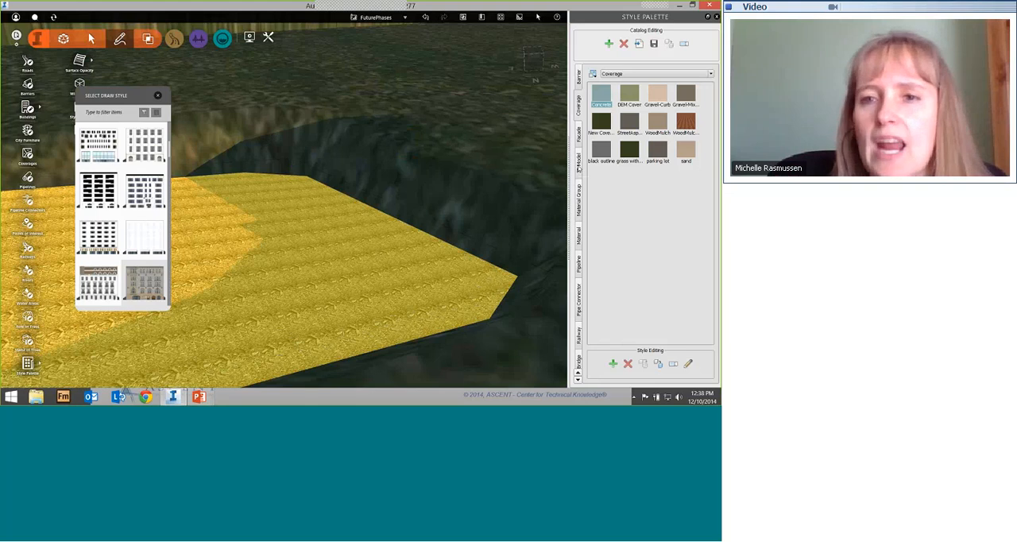
Step: Browse the 3D model styles down to the Neighborhood folder within Buildings
left_click(579, 166)
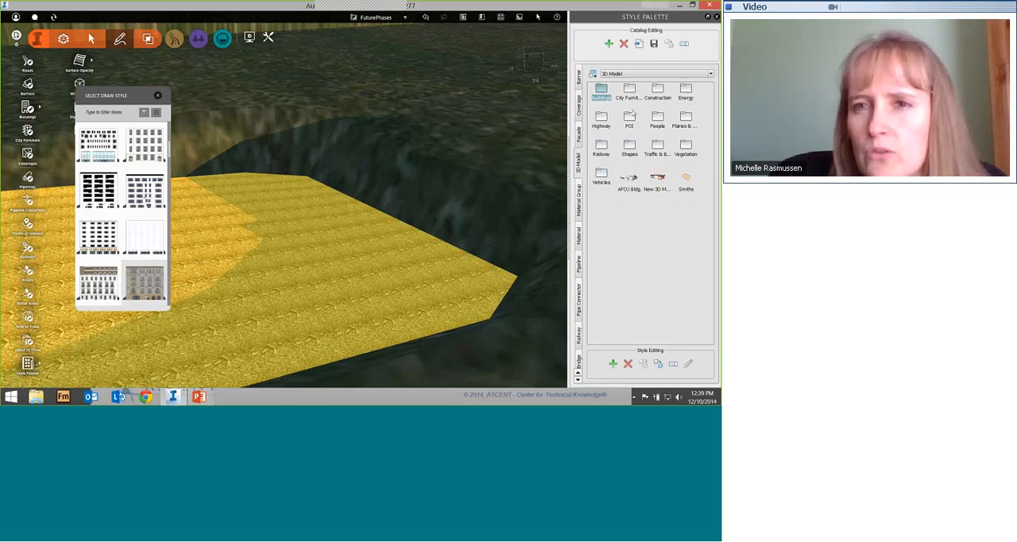
double_click(601, 92)
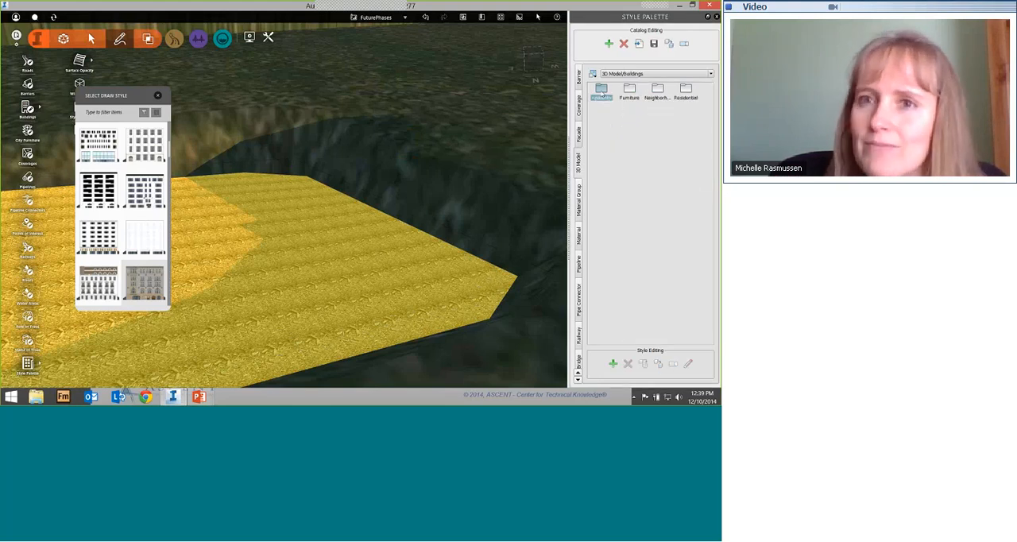
double_click(657, 92)
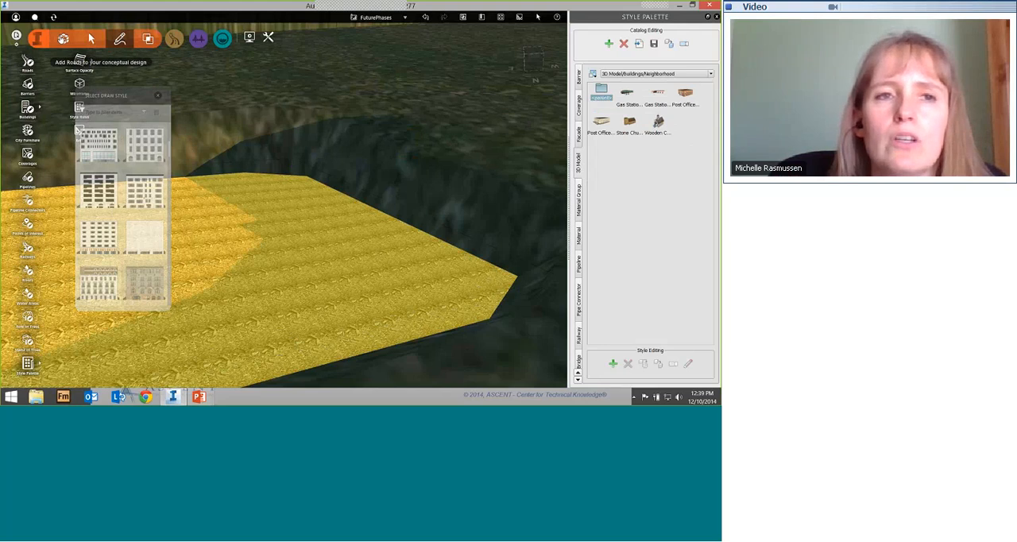
Step: Open the model's data sources and list the file formats available for import, including Autodesk Revit RVT
left_click(64, 39)
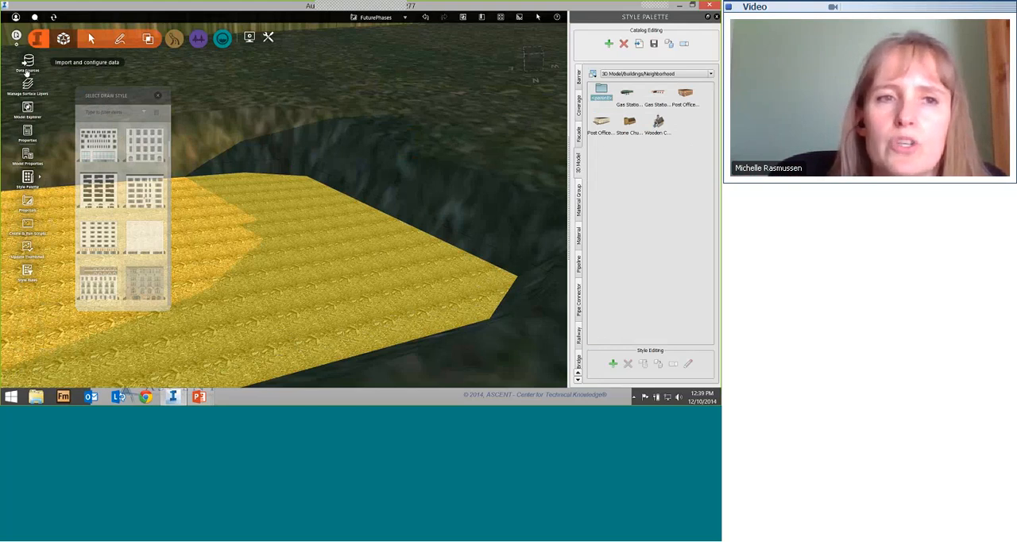
left_click(27, 68)
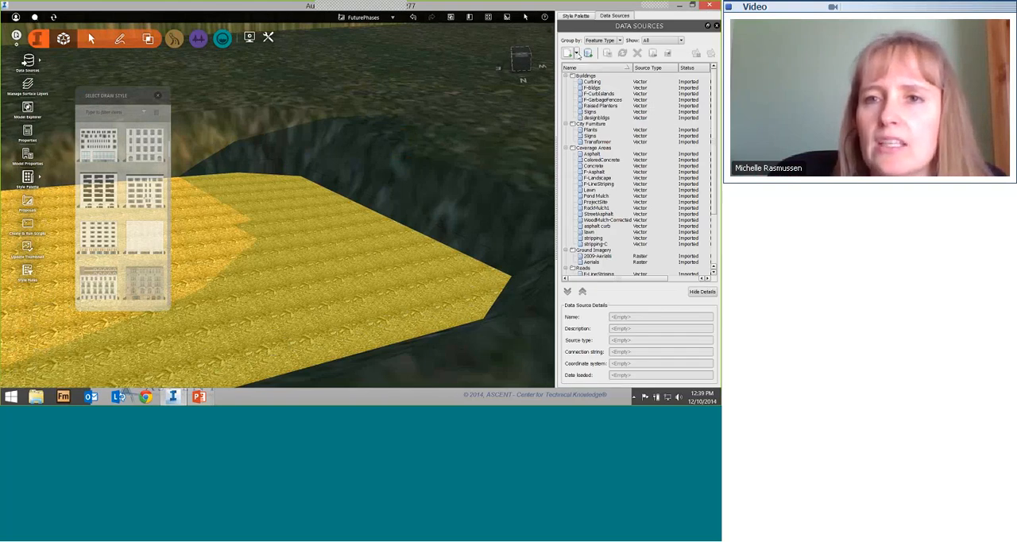
left_click(578, 52)
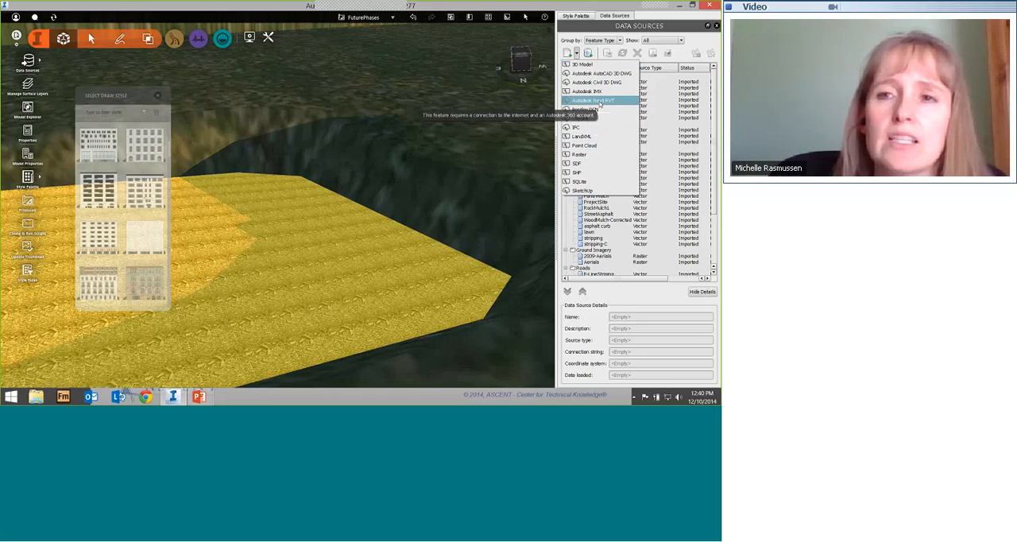
Step: Return the style palette to the top-level 3D Model catalog and view the open field beside the large store
left_click(577, 15)
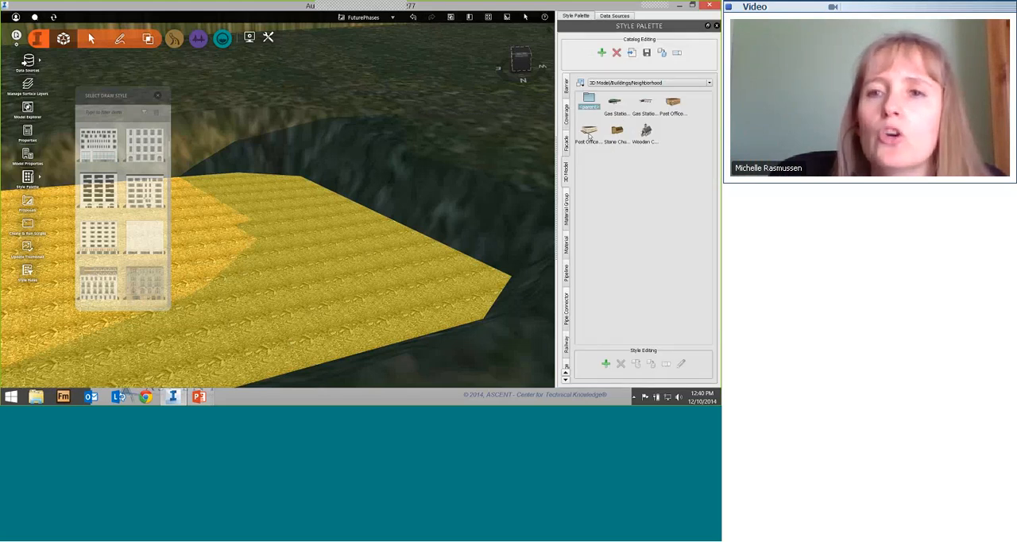
double_click(588, 98)
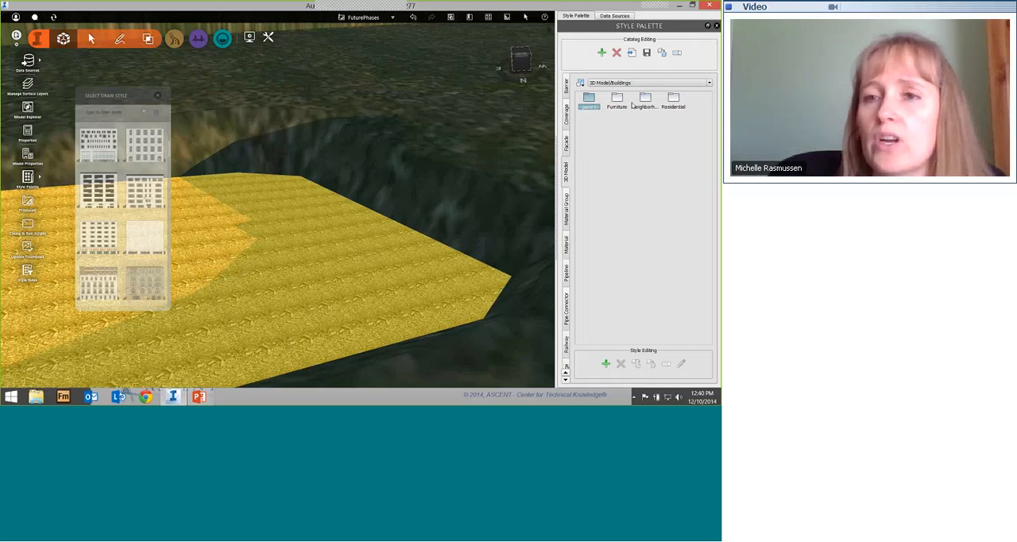
double_click(591, 102)
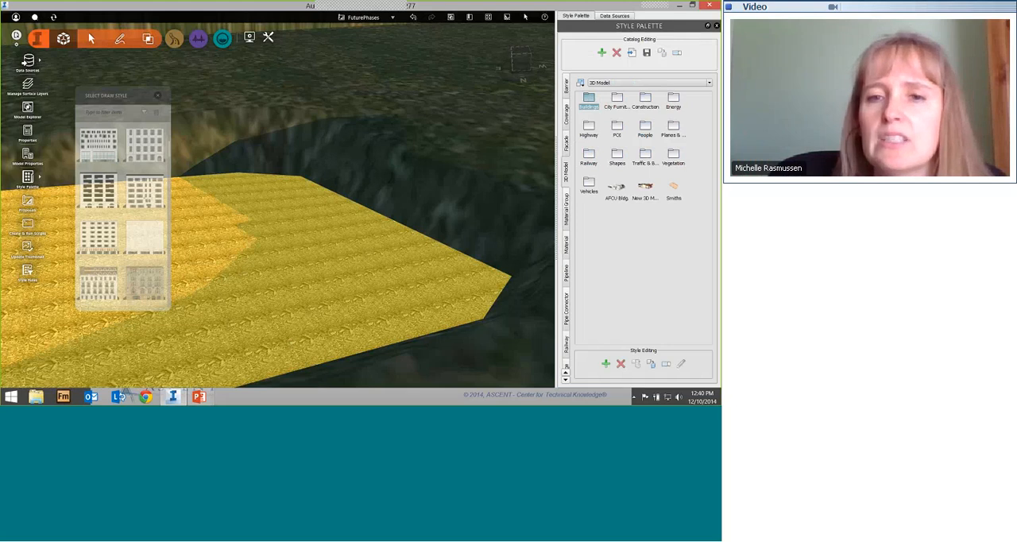
scroll(433, 202, "down", 5)
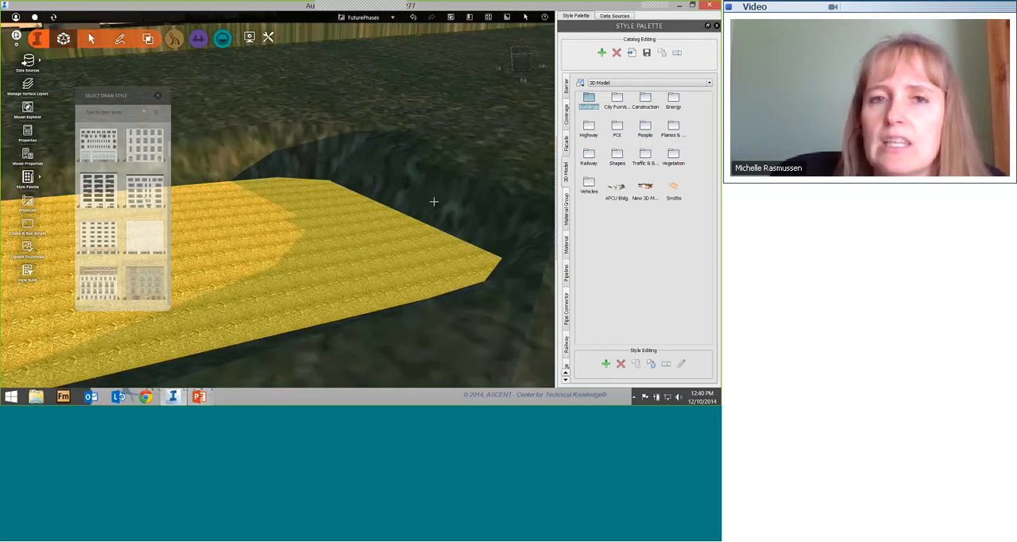
scroll(260, 209, "down", 2)
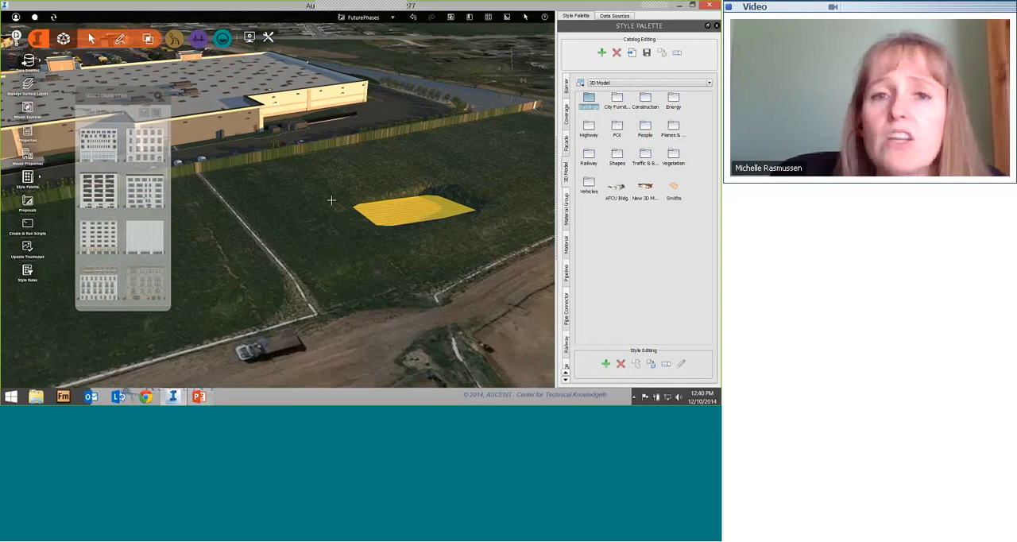
middle_click_drag(259, 208, 358, 206)
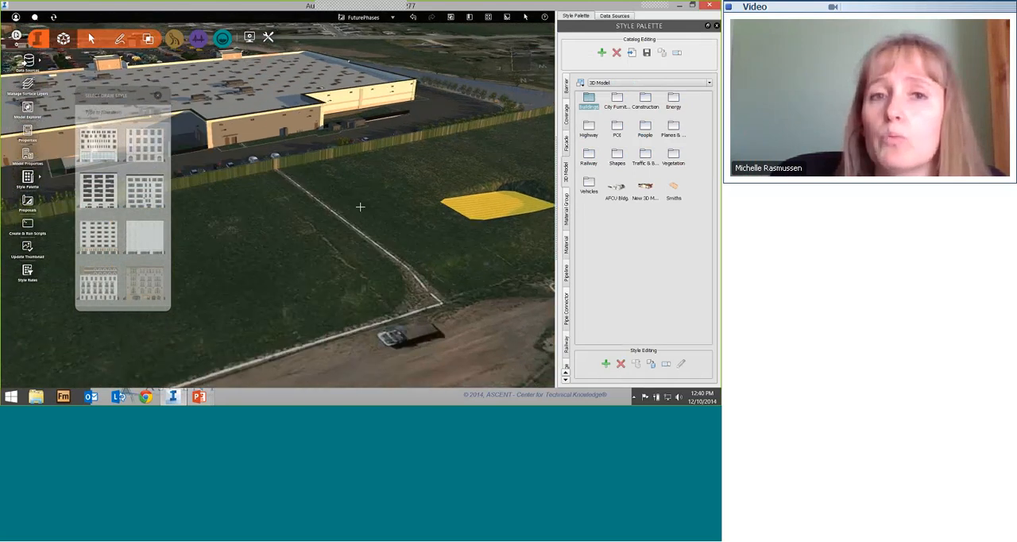
Step: Start defining a new 3D model style, check which file formats its model file selection accepts, and cancel the definition
left_click_drag(358, 207, 405, 222)
scroll(404, 222, "down", 5)
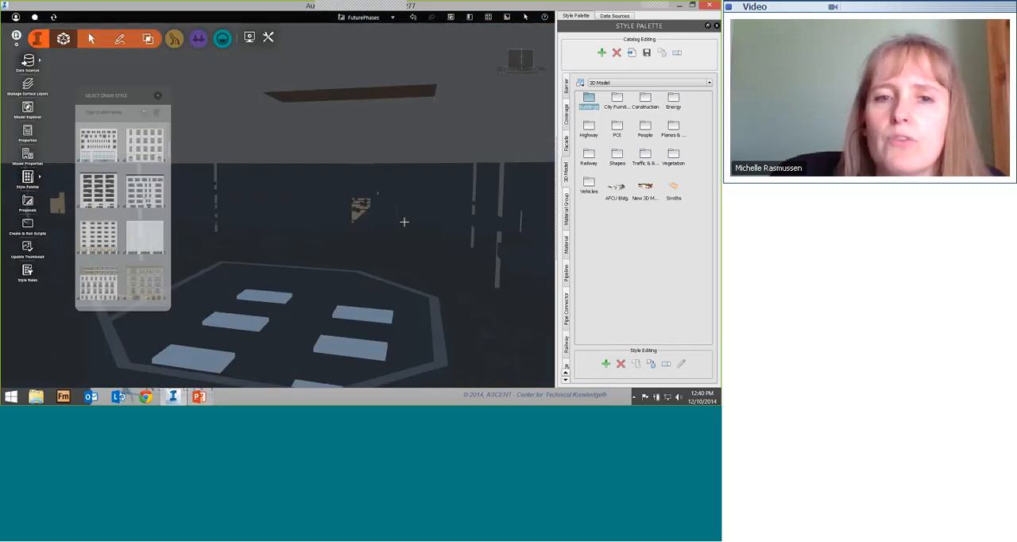
scroll(404, 222, "down", 3)
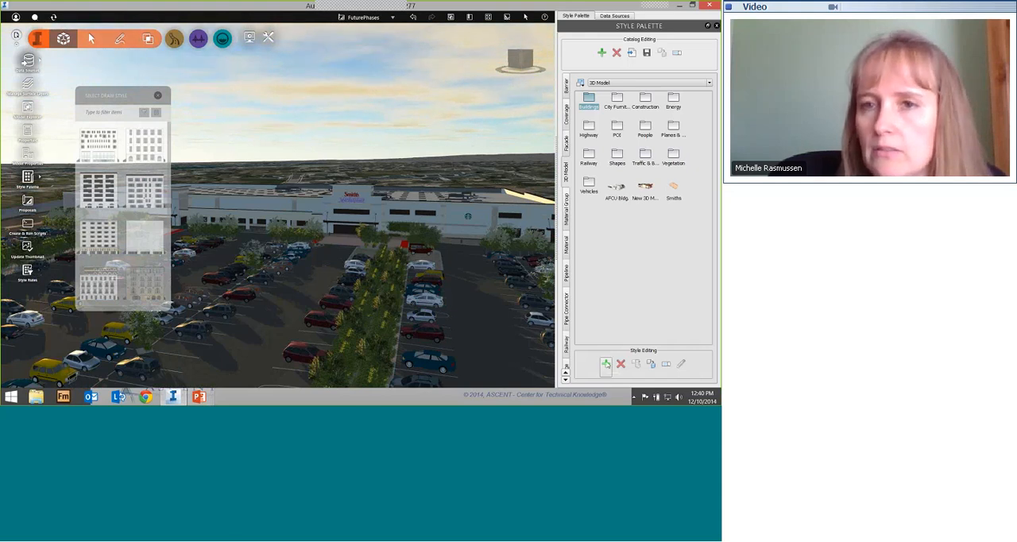
left_click(605, 363)
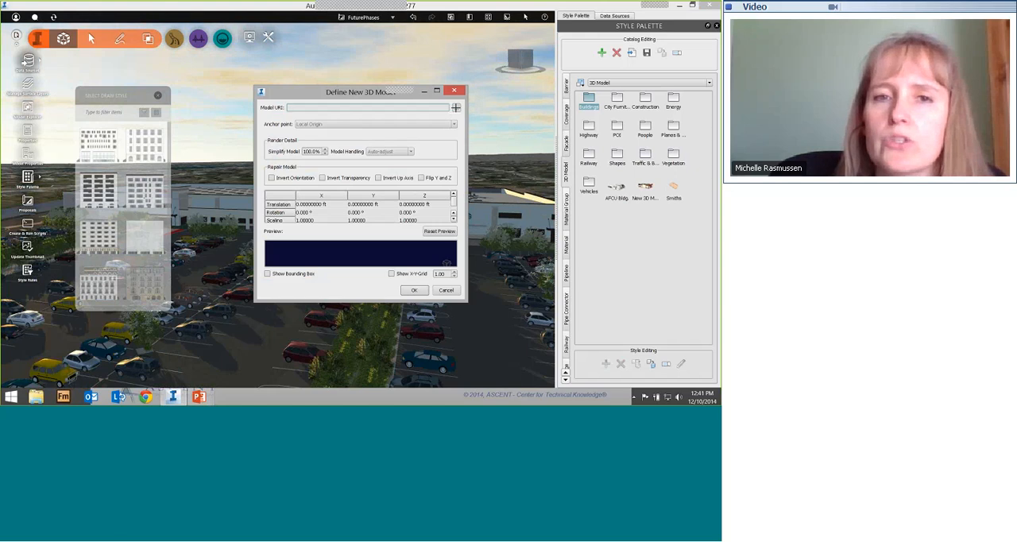
left_click(455, 108)
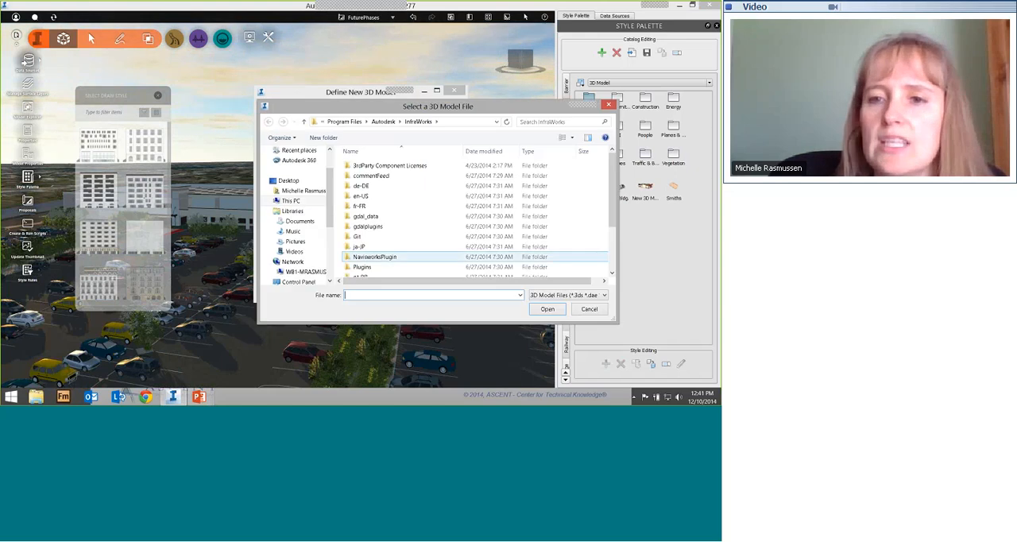
left_click(604, 295)
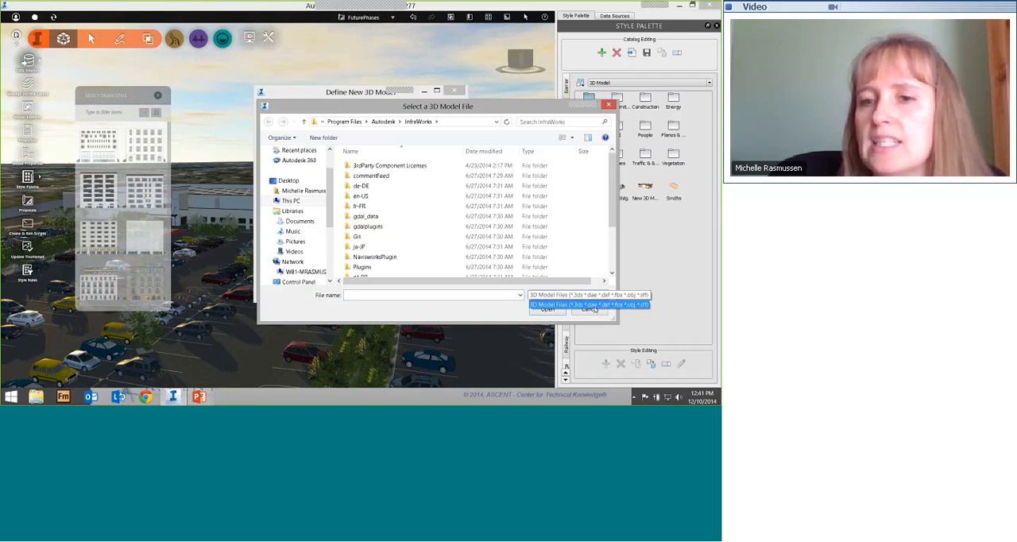
left_click(614, 305)
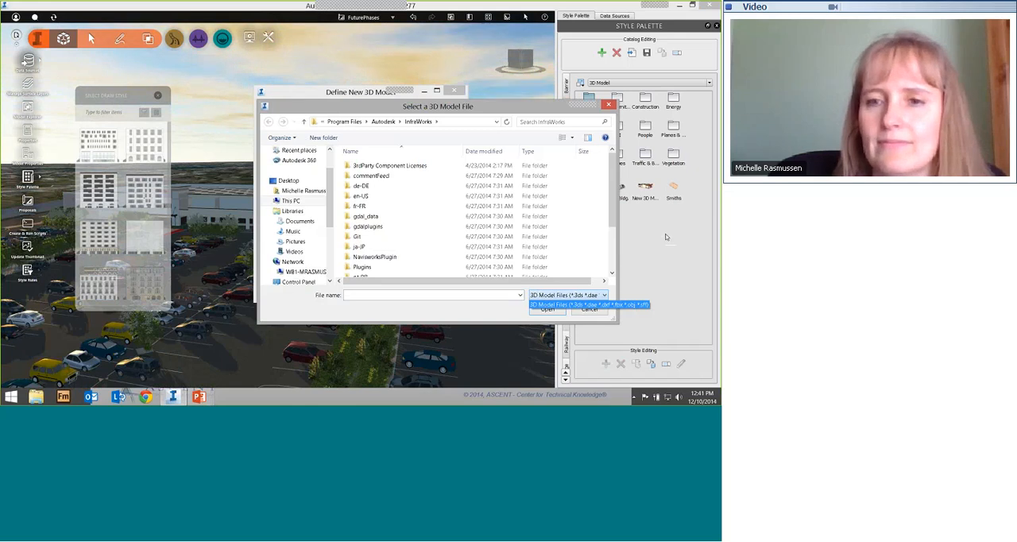
left_click(595, 313)
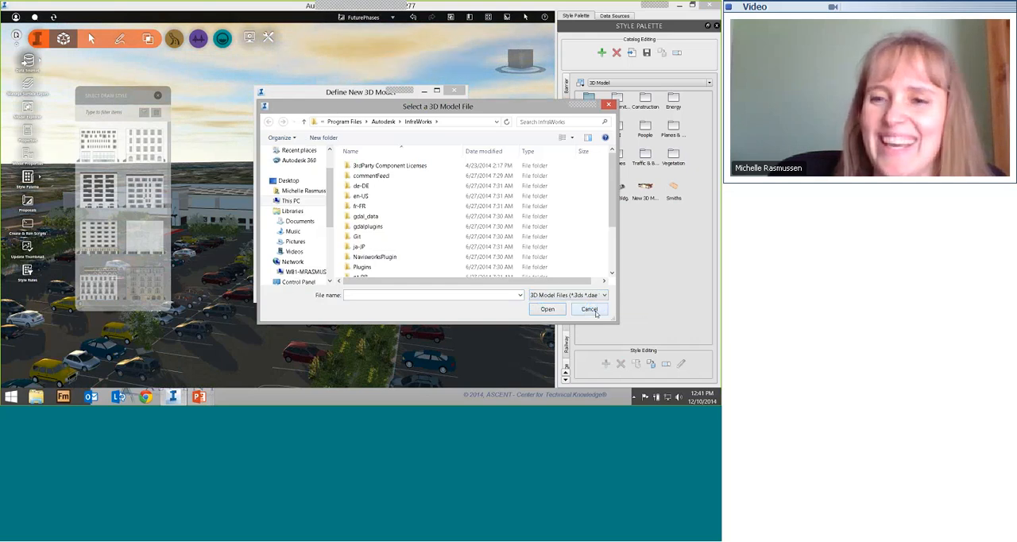
left_click(596, 313)
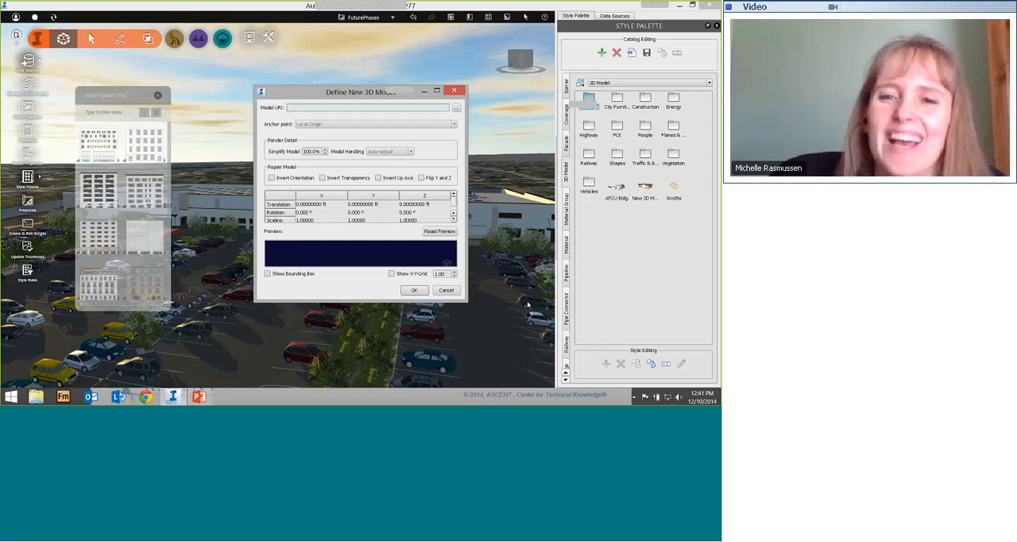
left_click(448, 291)
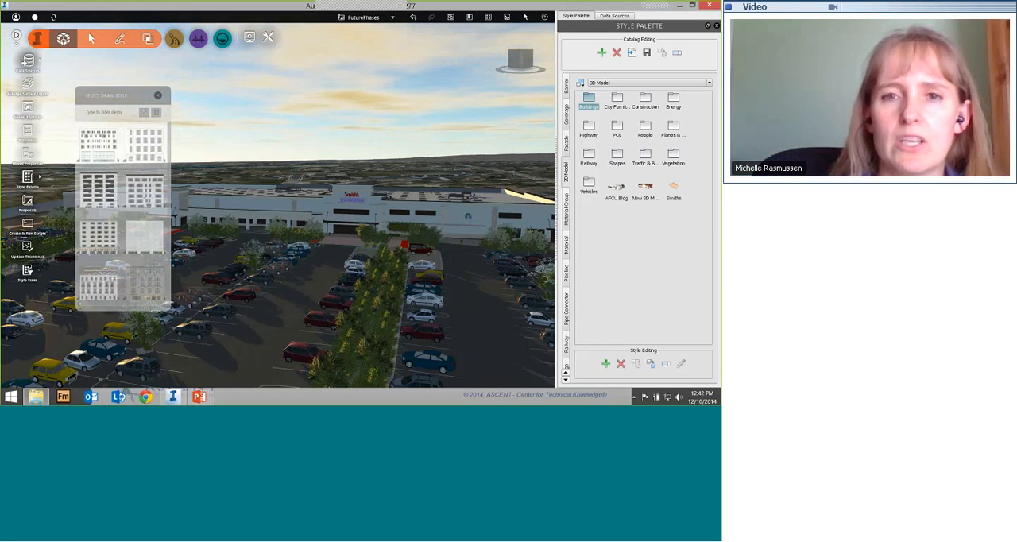
Step: Leave building drawing and examine the shopping center, its surroundings and the mountain terrain from a distance, ending at the store's parking lot
left_click(354, 200)
scroll(354, 200, "down", 6)
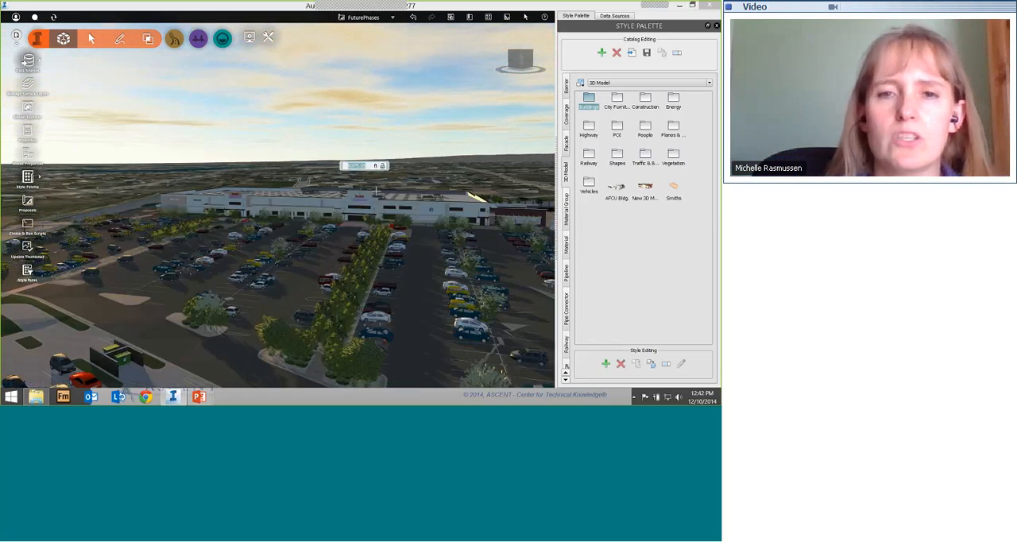
key("Escape")
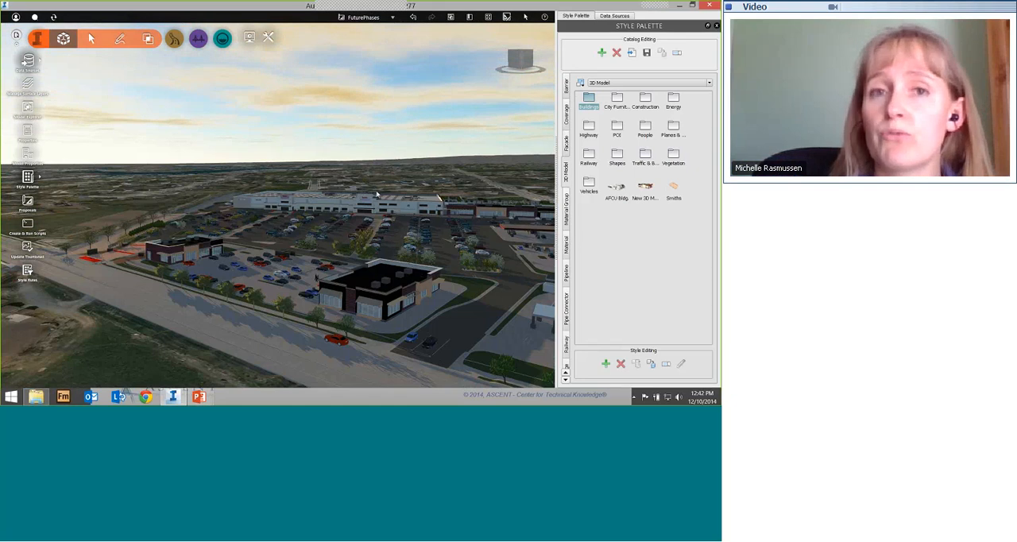
scroll(309, 225, "down", 5)
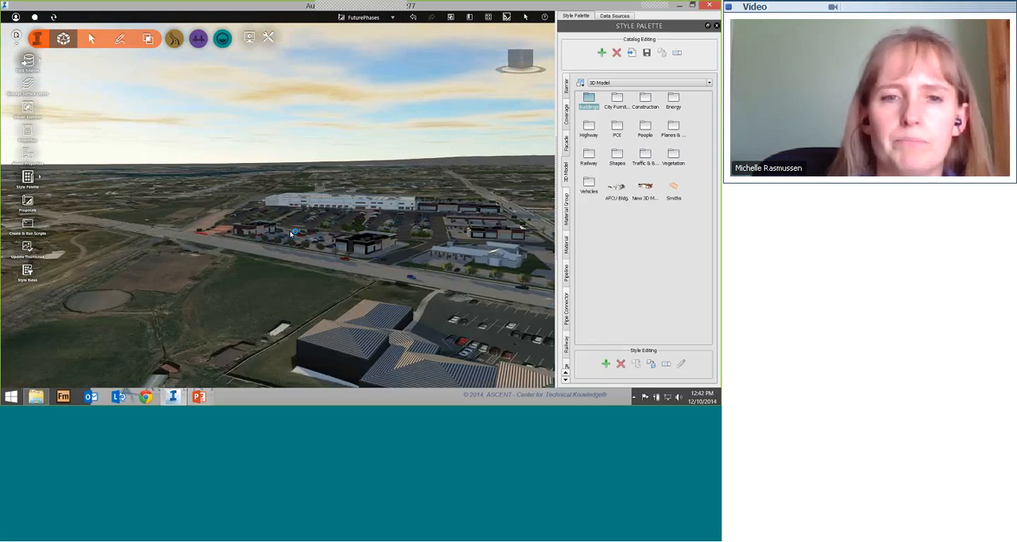
left_click_drag(384, 284, 411, 157)
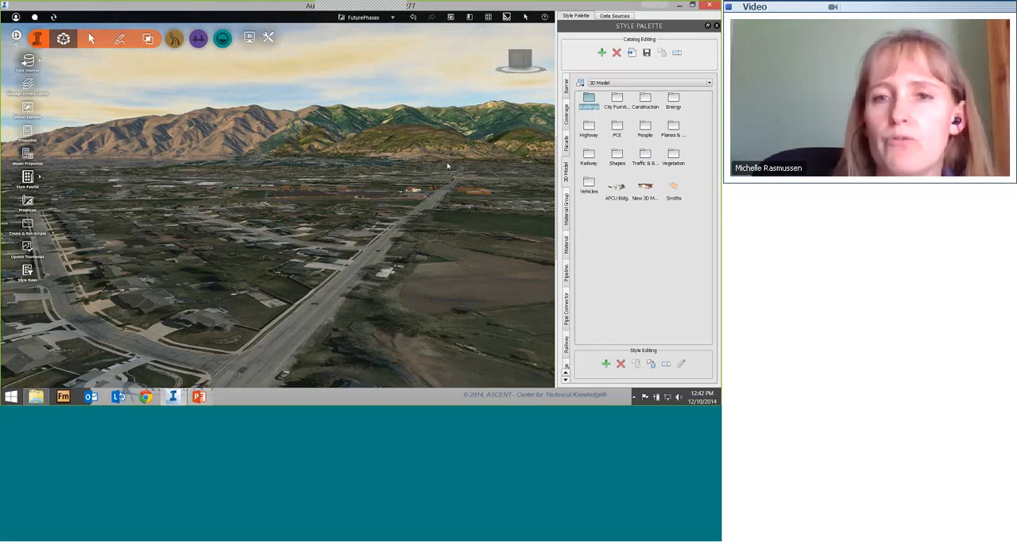
left_click_drag(414, 198, 343, 231)
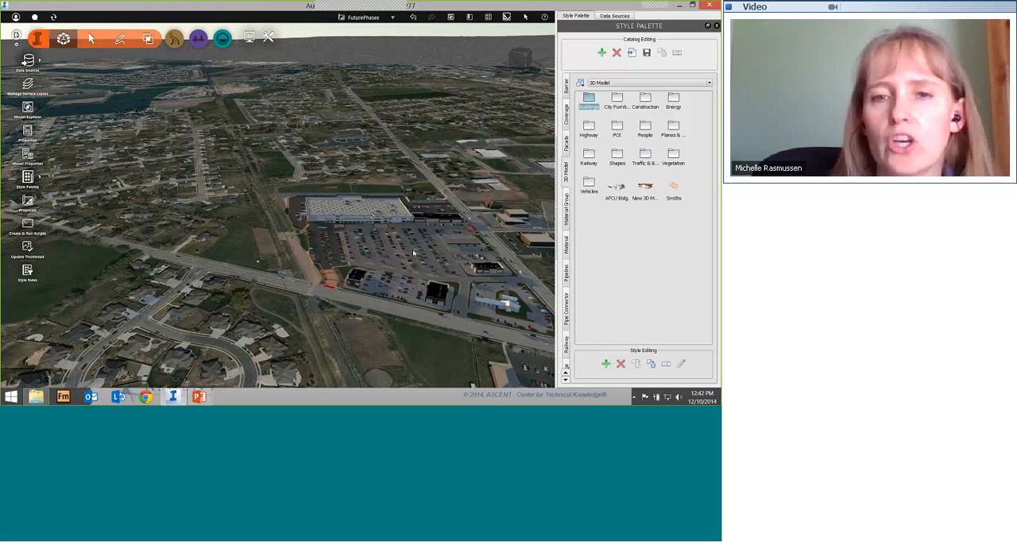
scroll(319, 289, "up", 5)
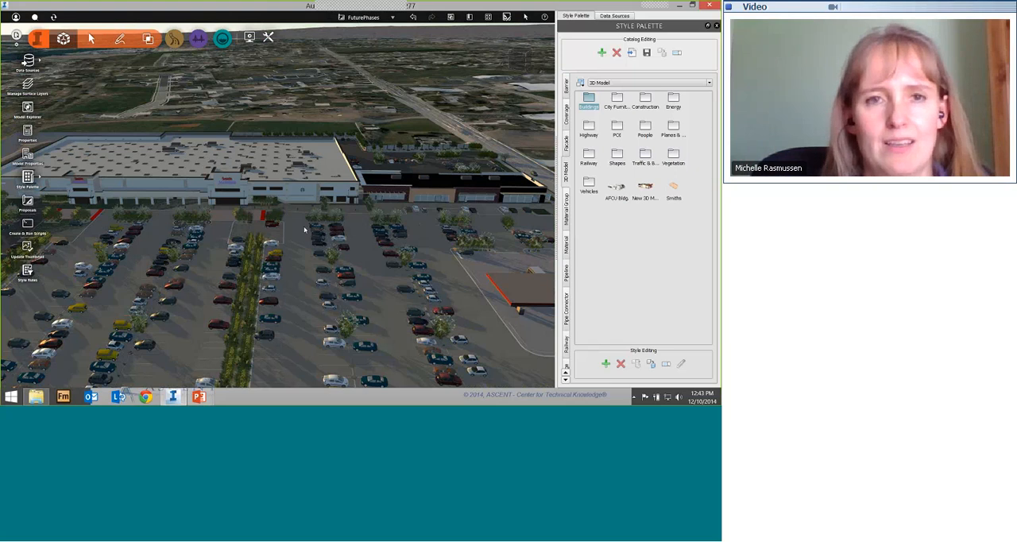
key("alt+Tab")
key("alt+Tab")
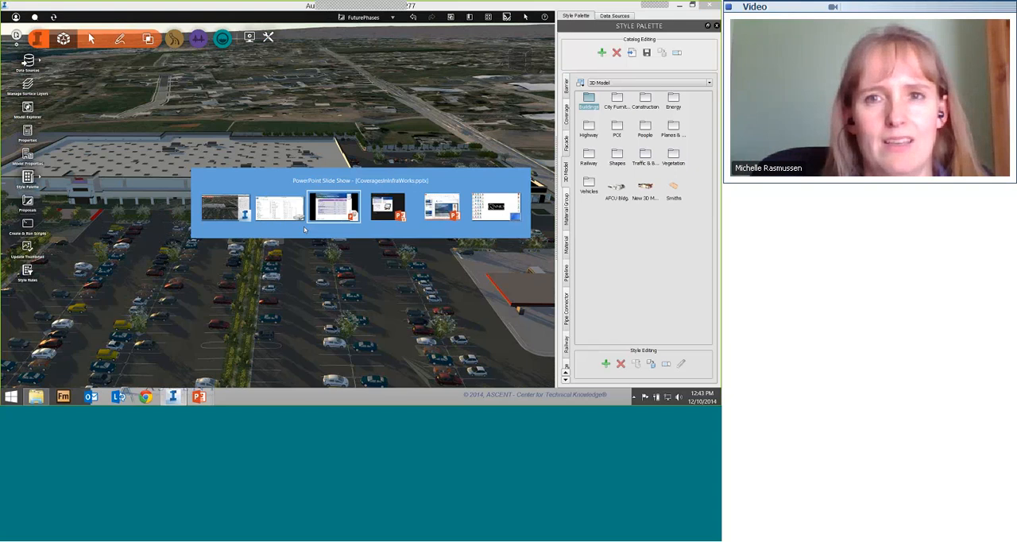
key("Escape")
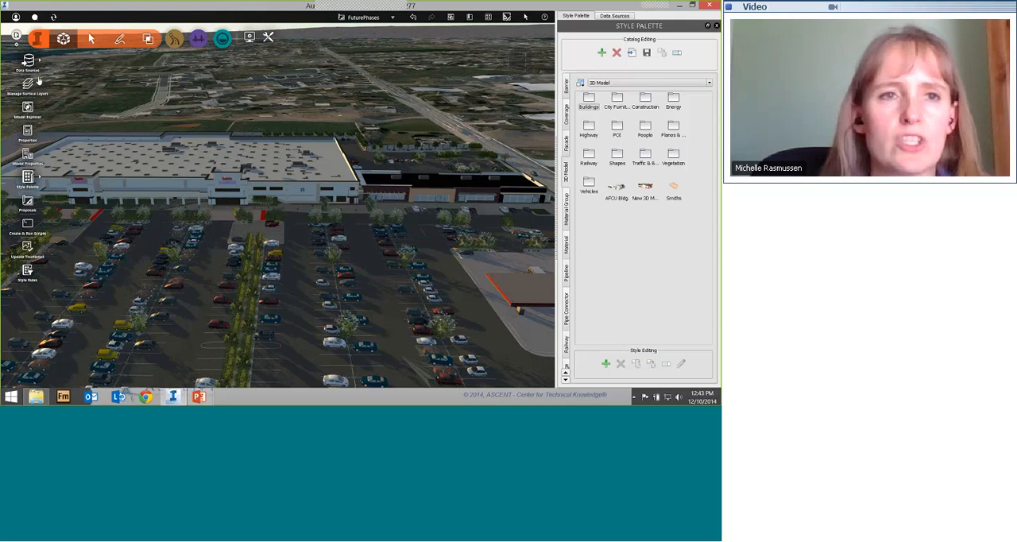
Step: Start adding a Raster data source, list the raster file formats it accepts, and cancel the file selection
left_click(604, 16)
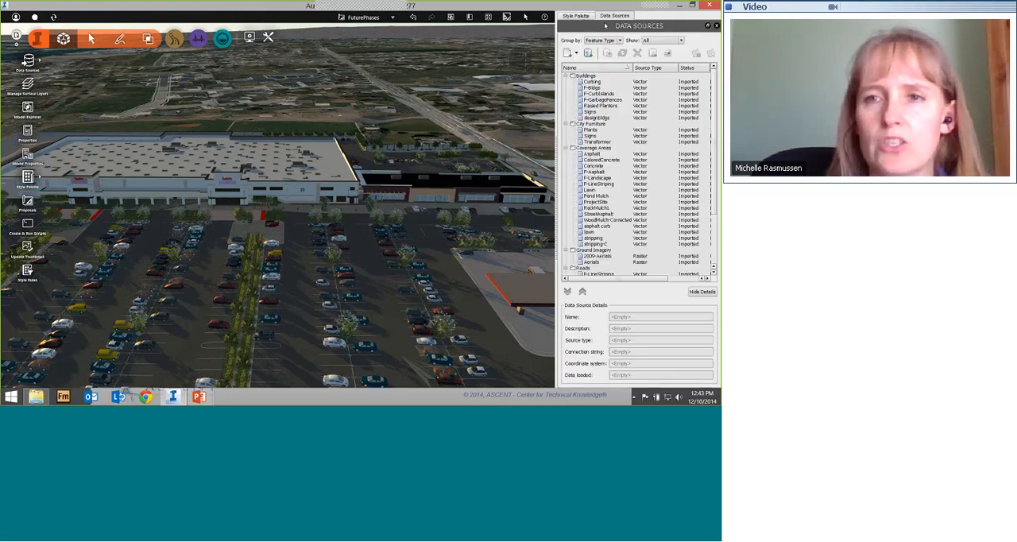
left_click(577, 52)
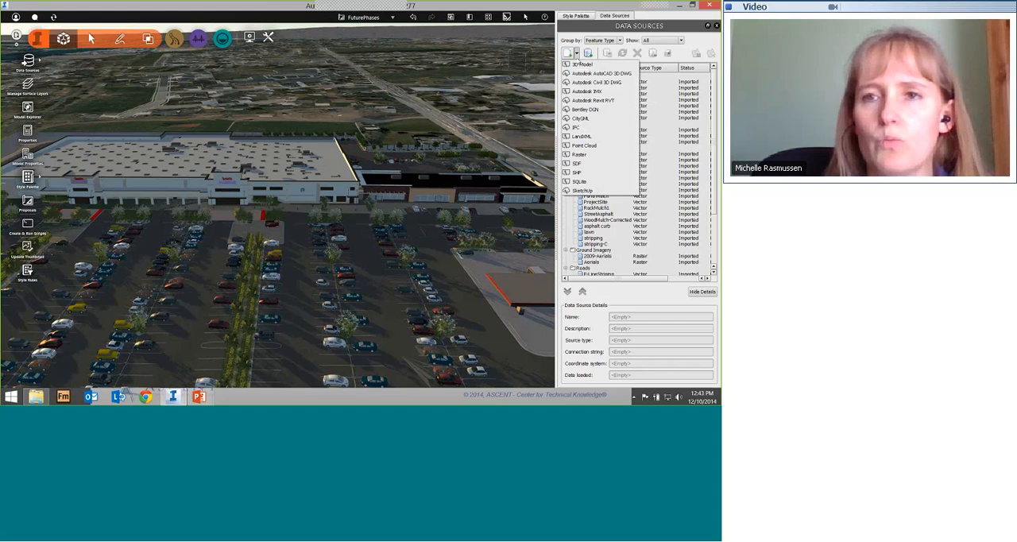
left_click(584, 155)
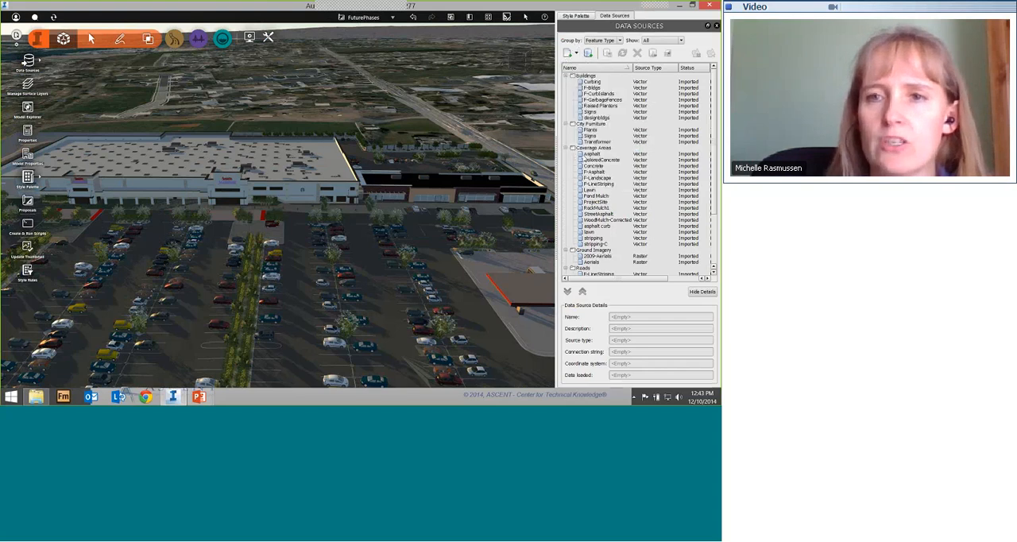
left_click(346, 207)
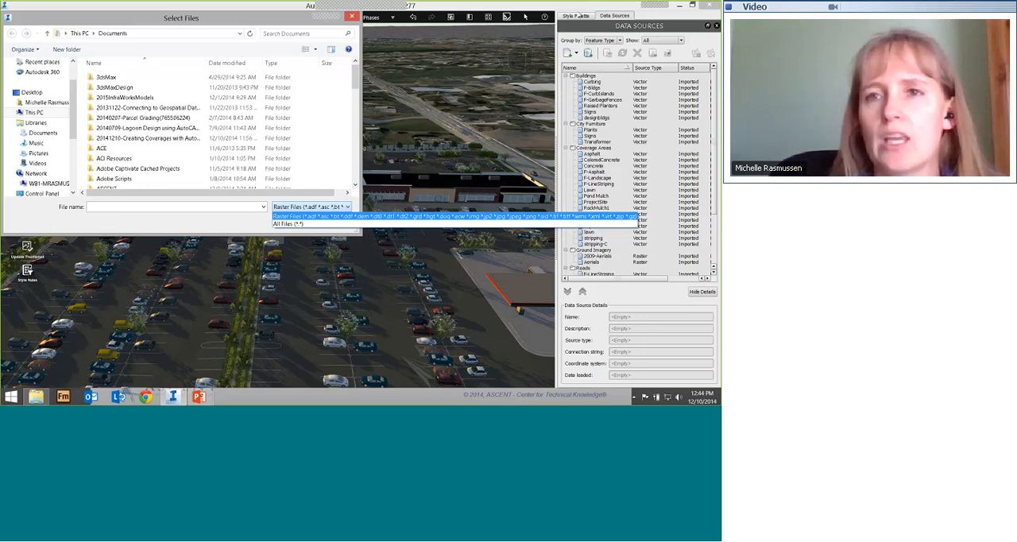
left_click(579, 17)
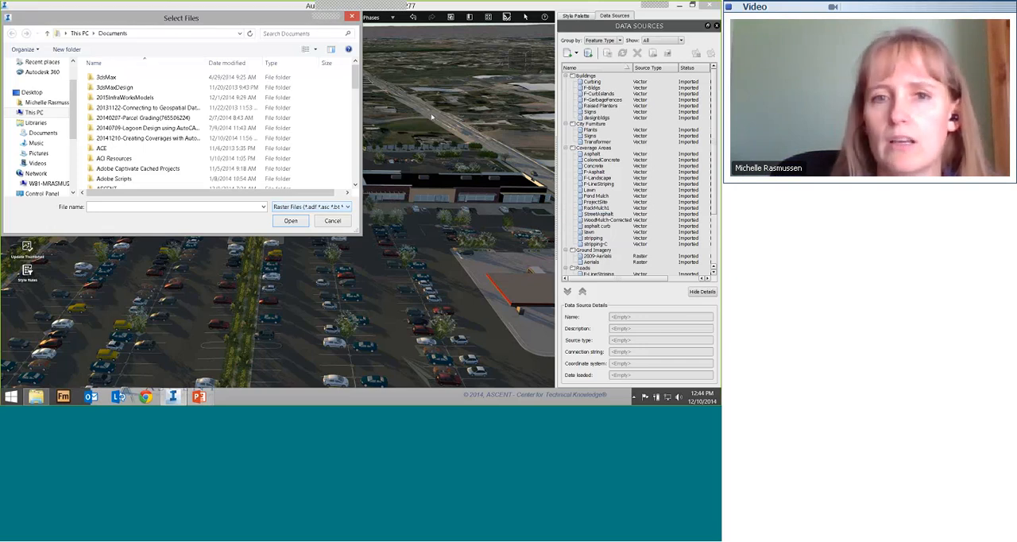
left_click(332, 221)
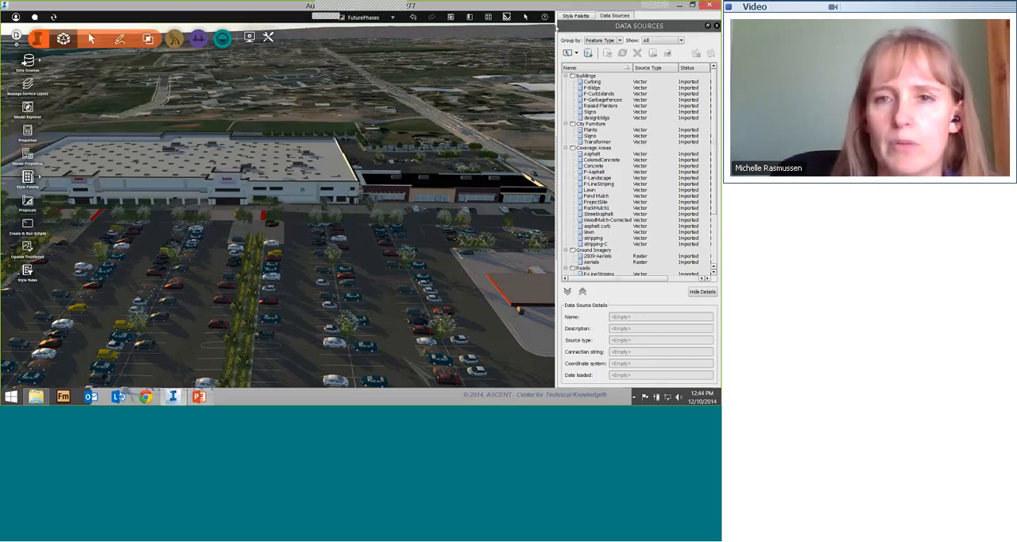
Step: Open the Dina style from the Brick facade catalog, examine its preview up close, and cancel its configuration
left_click(565, 17)
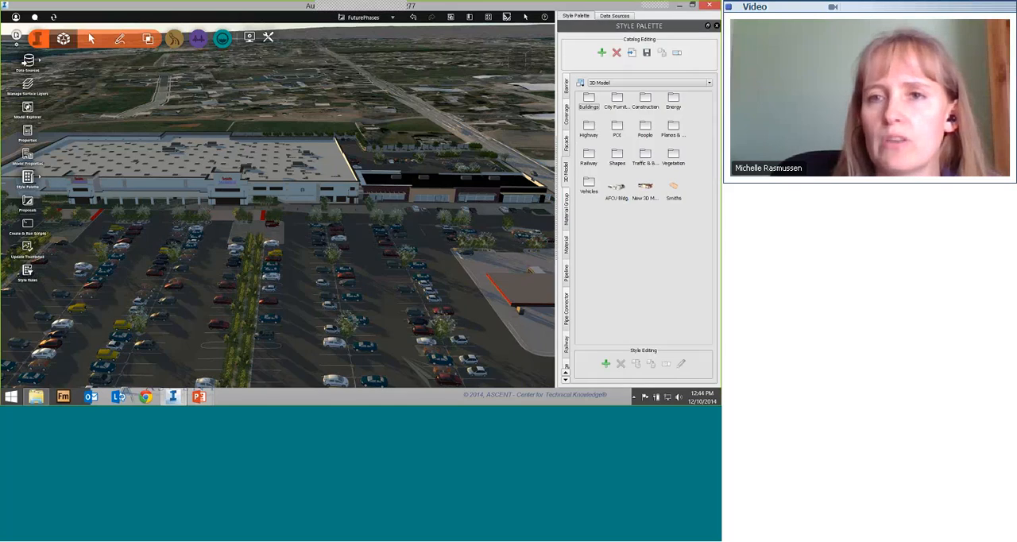
left_click(567, 144)
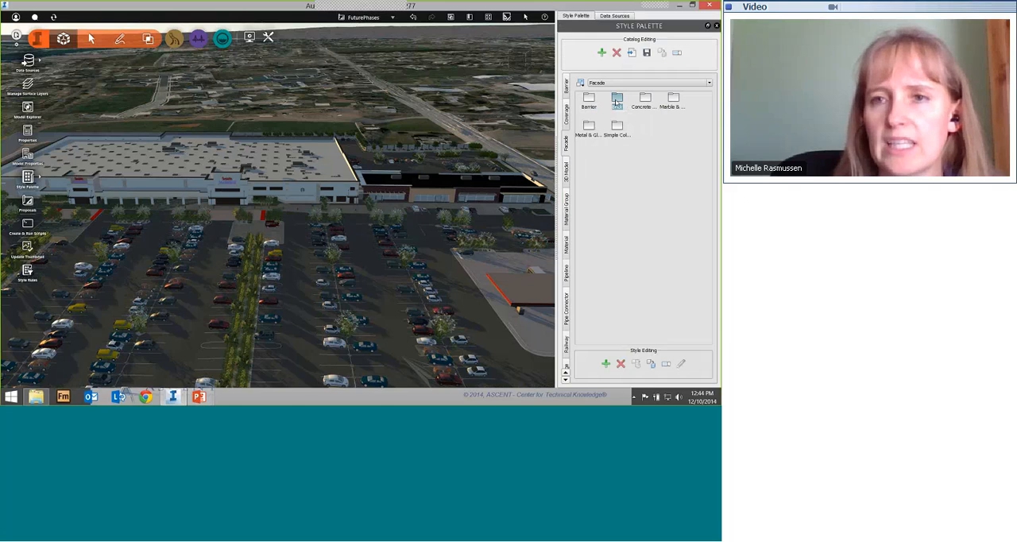
double_click(616, 101)
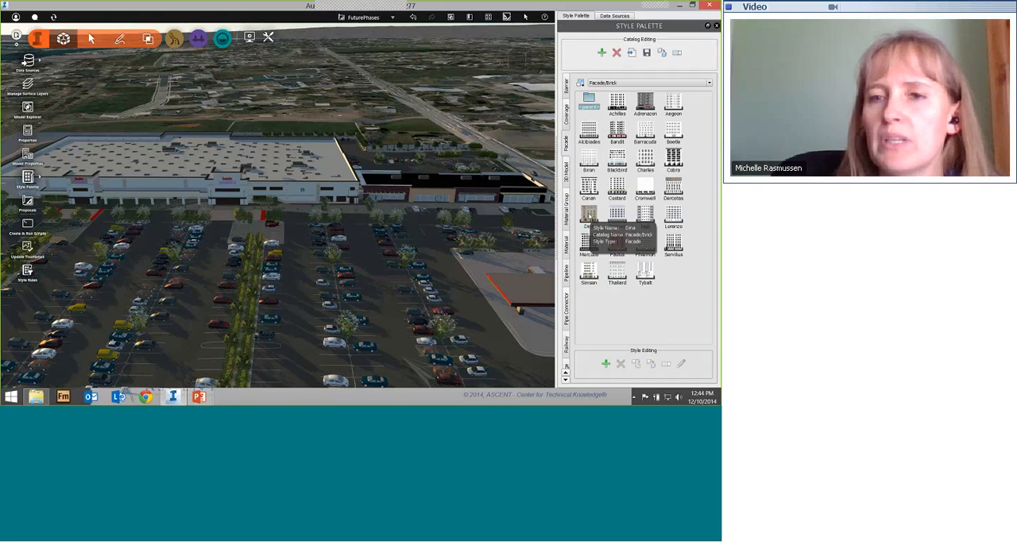
double_click(588, 214)
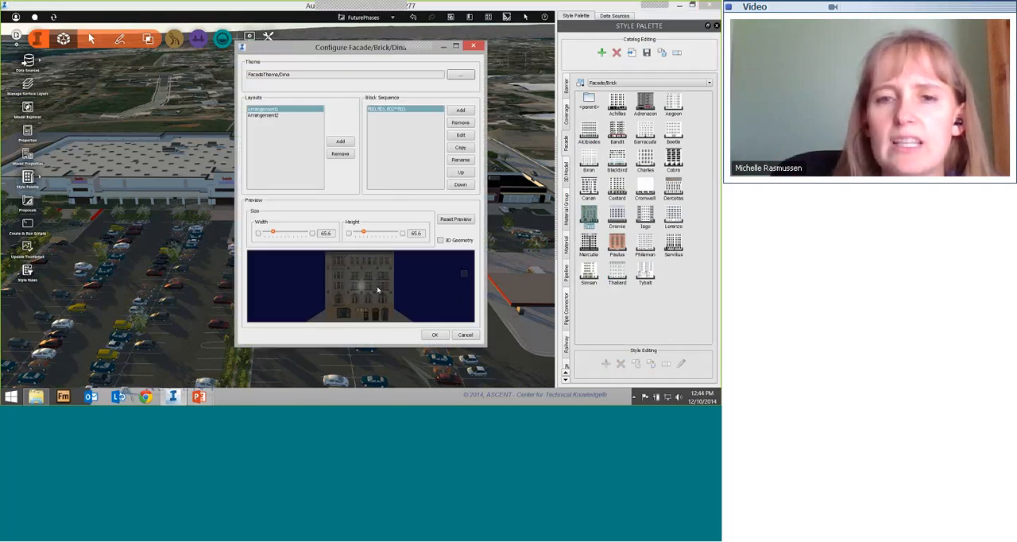
scroll(373, 289, "up", 3)
scroll(369, 288, "up", 5)
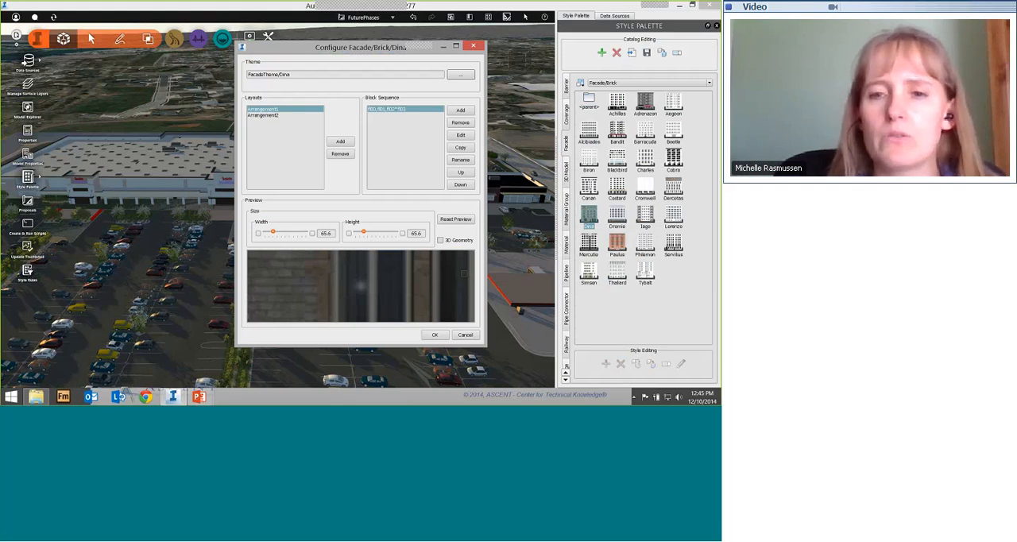
left_click(469, 334)
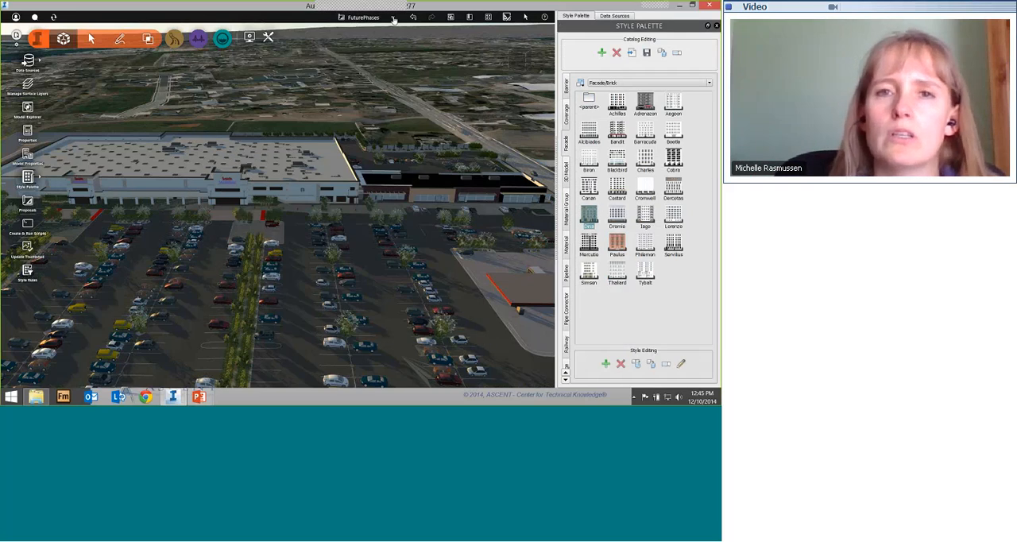
Step: Switch the model to the master proposal and turn the view across the bare fields toward the mountains
left_click(393, 19)
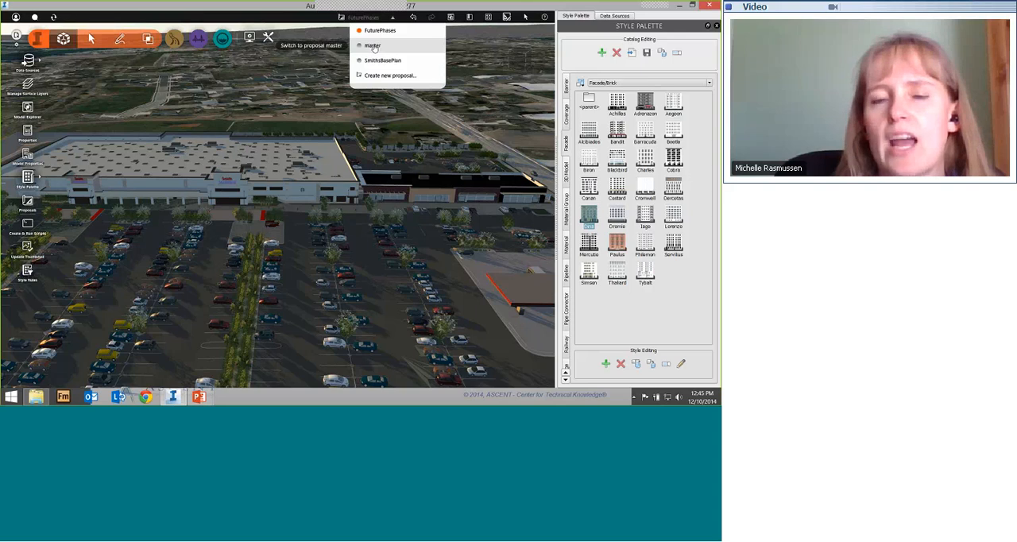
left_click(374, 46)
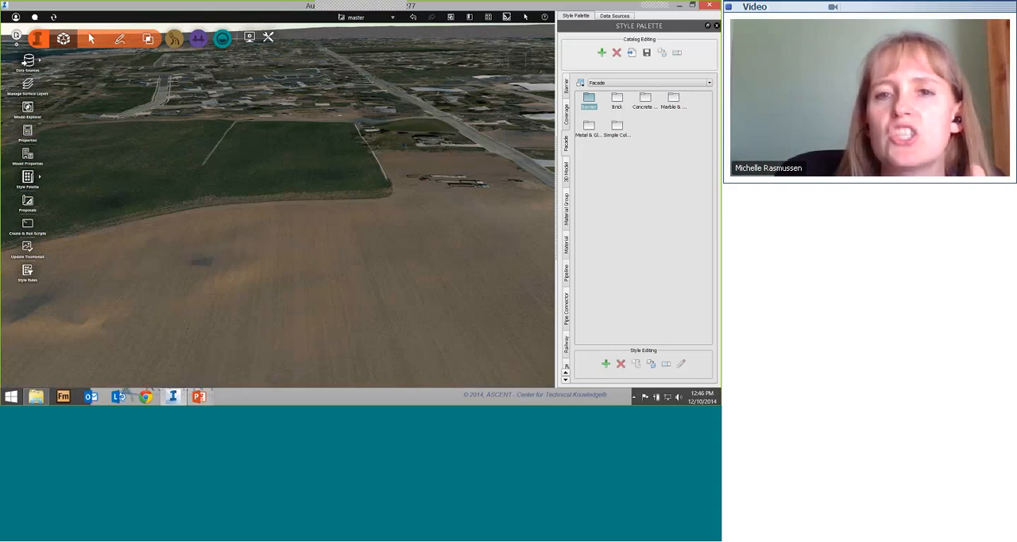
left_click_drag(394, 238, 454, 230)
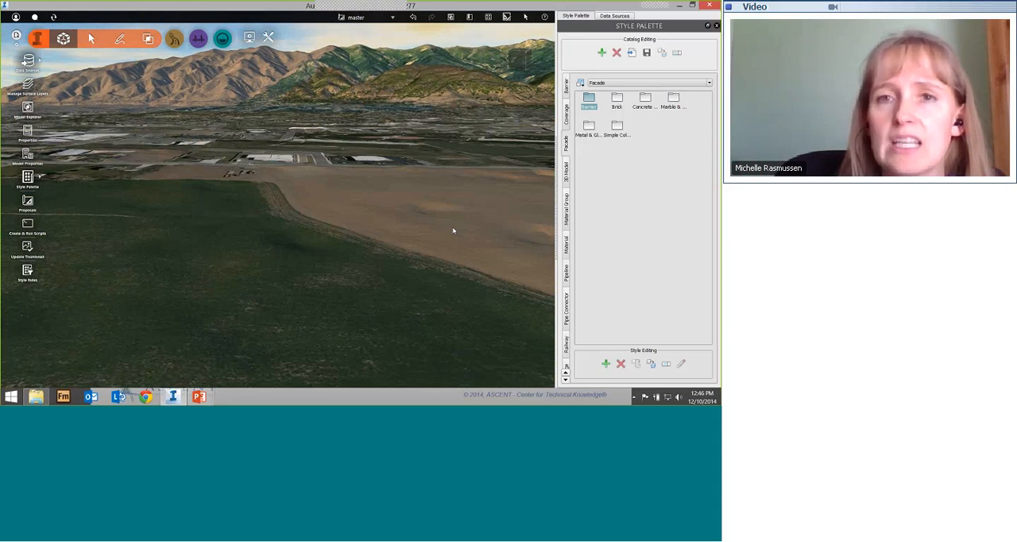
Step: Examine the master proposal's data sources, checking the DEMs terrain details and selecting the Aerials ground imagery
left_click(614, 15)
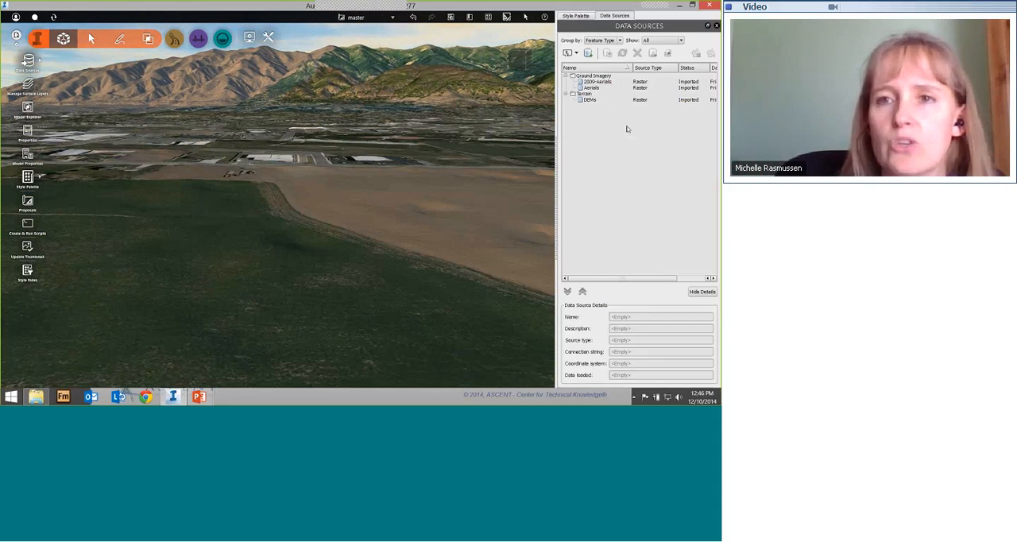
left_click(589, 99)
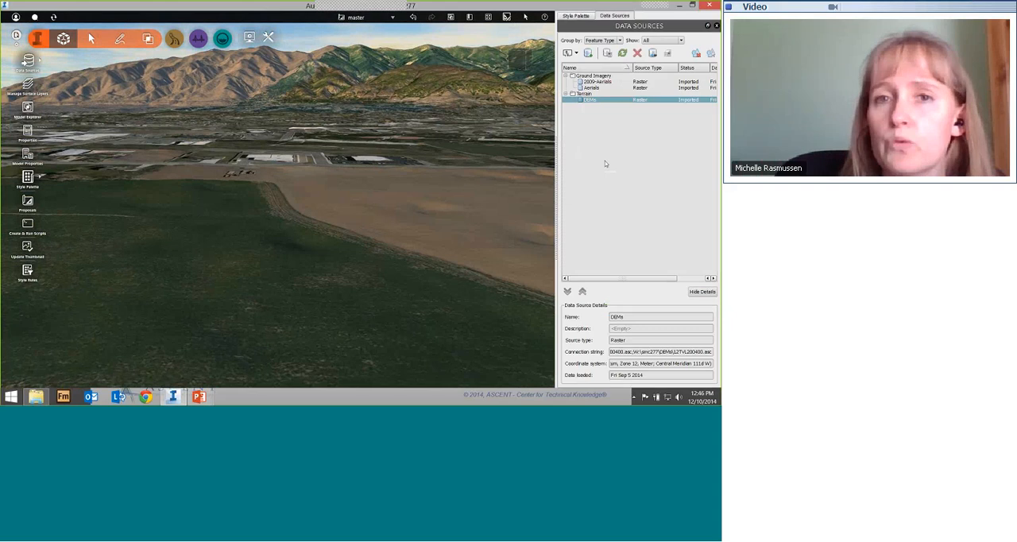
left_click(595, 88)
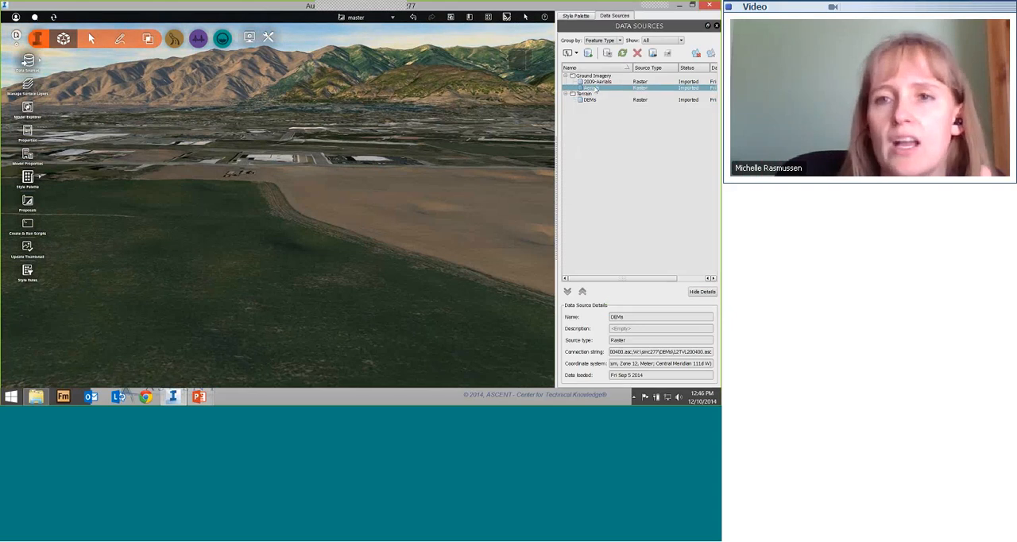
Step: Check the details of the 2009-Aerials ground imagery and view its coverage of the fields and surrounding neighborhoods from directly above
left_click(598, 82)
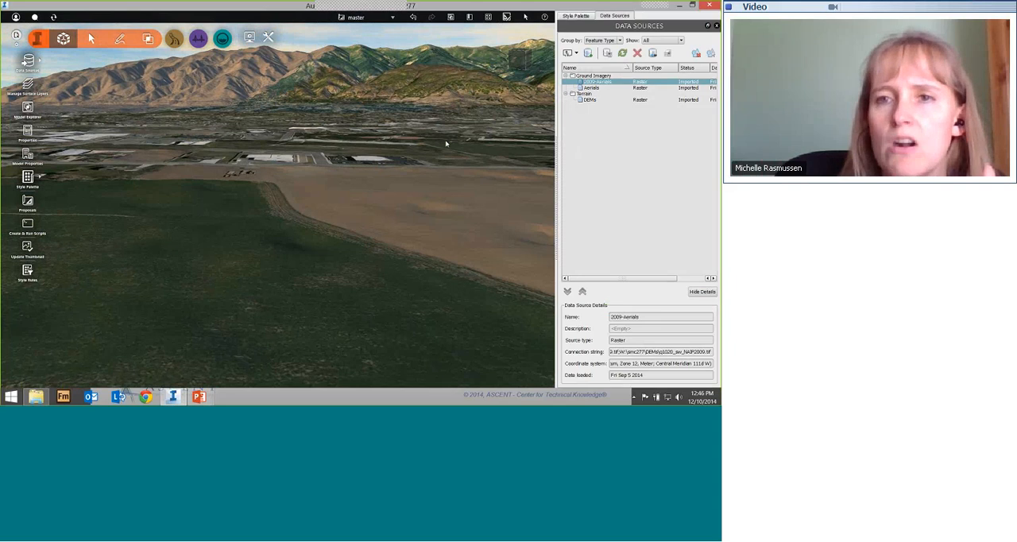
left_click_drag(398, 264, 300, 307)
scroll(339, 274, "down", 5)
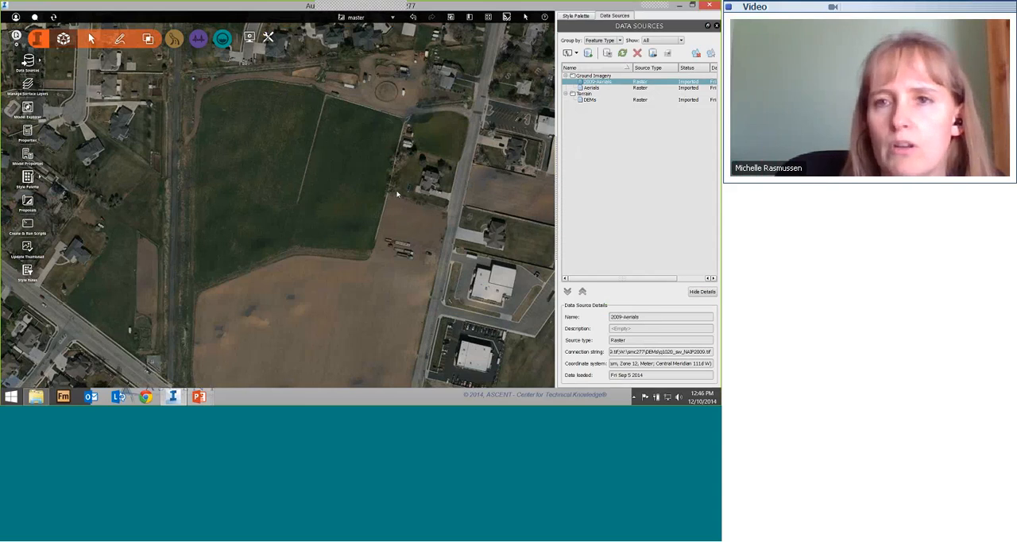
scroll(398, 199, "down", 2)
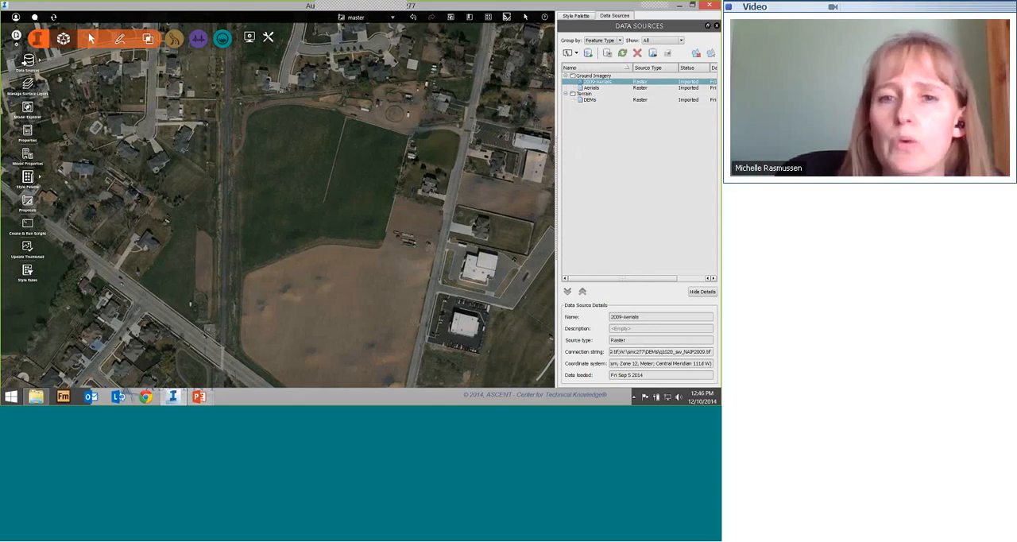
scroll(369, 206, "down", 3)
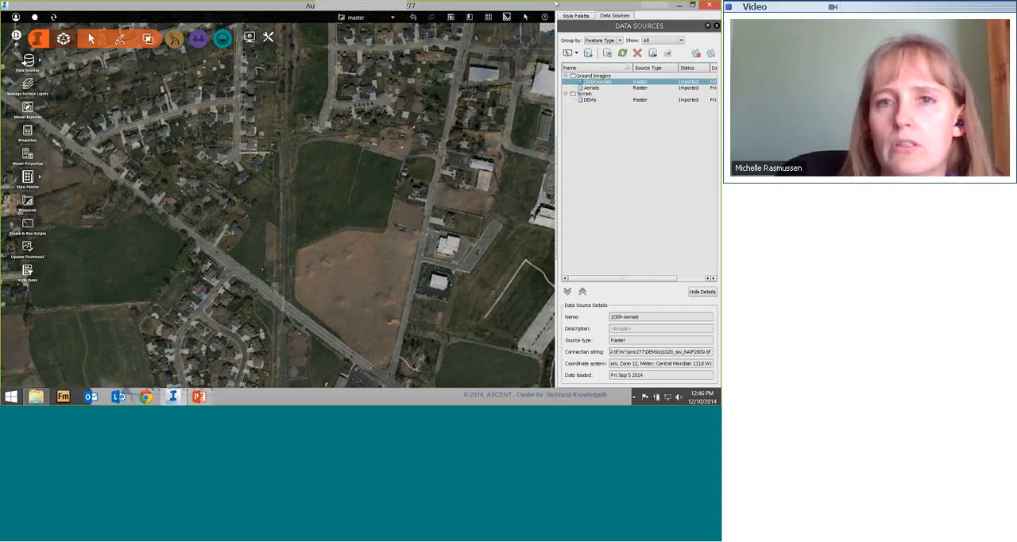
Step: Switch the model to the FuturePhases proposal and return to the CoveragesInInfraWorks.pptx slide show in PowerPoint
left_click(392, 17)
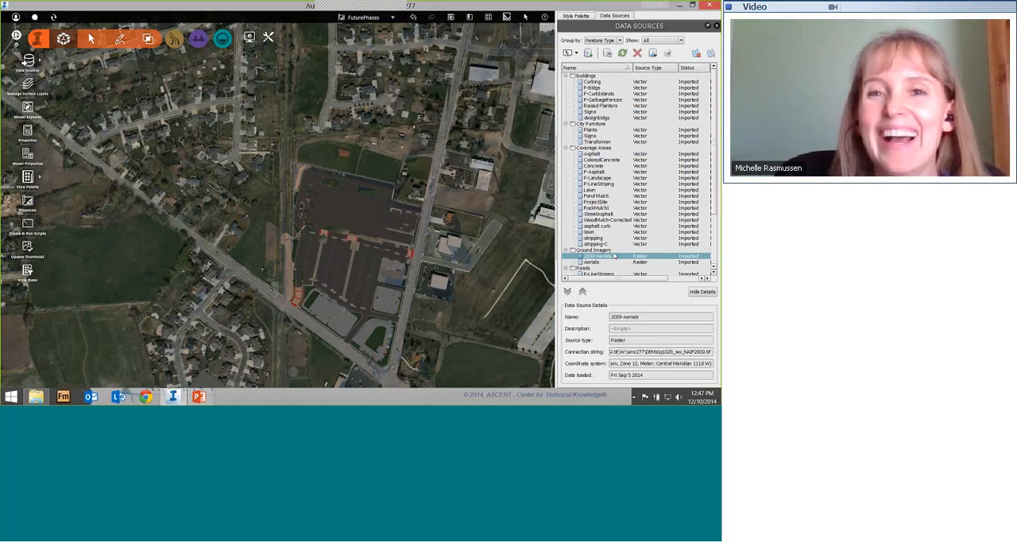
key("alt+Tab")
key("alt+Tab")
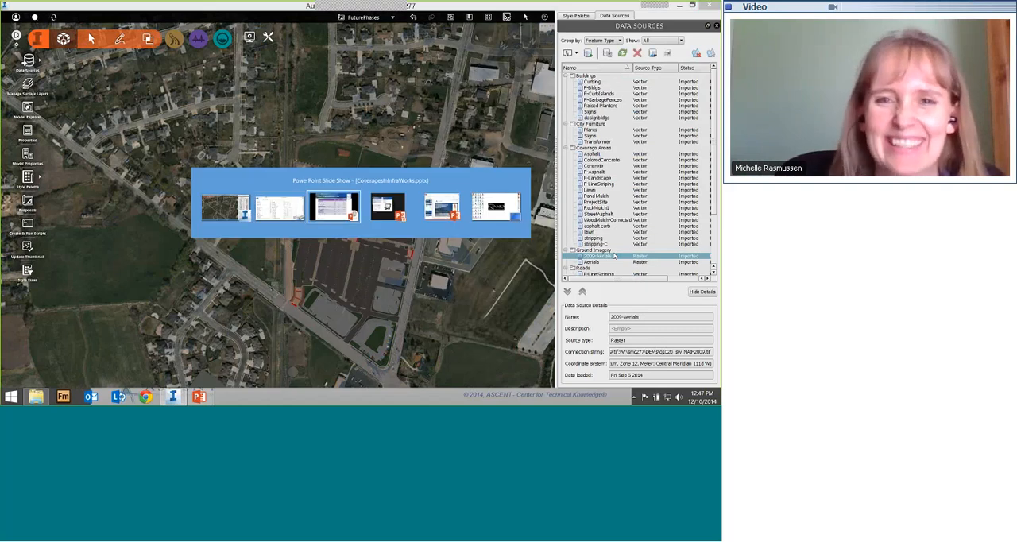